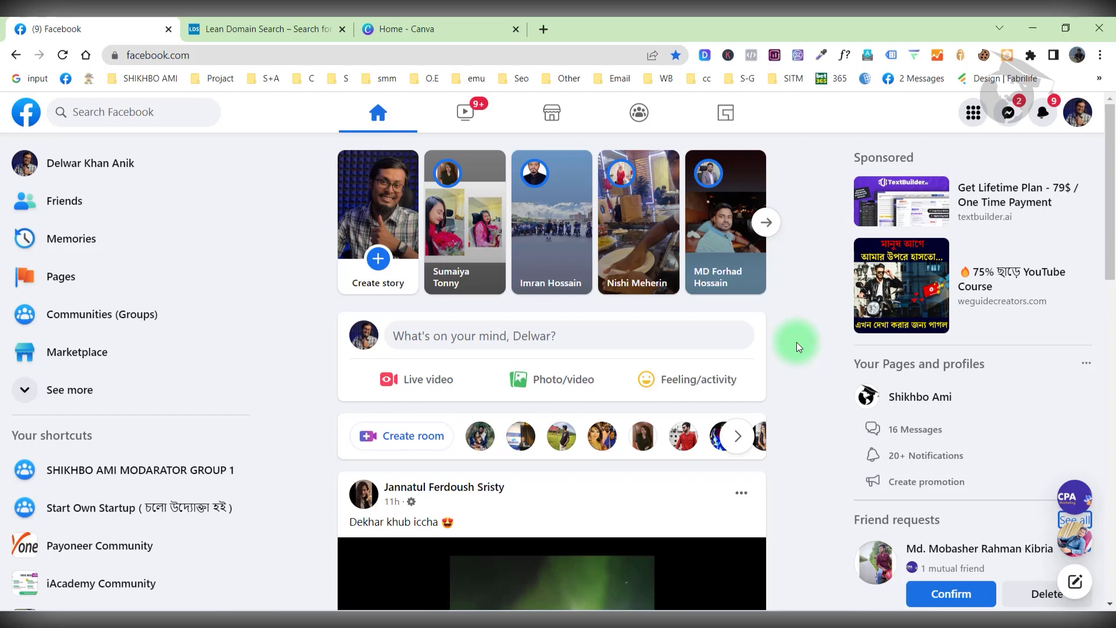
Switch from the Facebook feed to the Lean Domain Search tab.
left_click(250, 30)
Search domains for 'game hunter' and open GoGameHunter.com's registration options to confirm it is available.
left_click(538, 367)
type("game hunter")
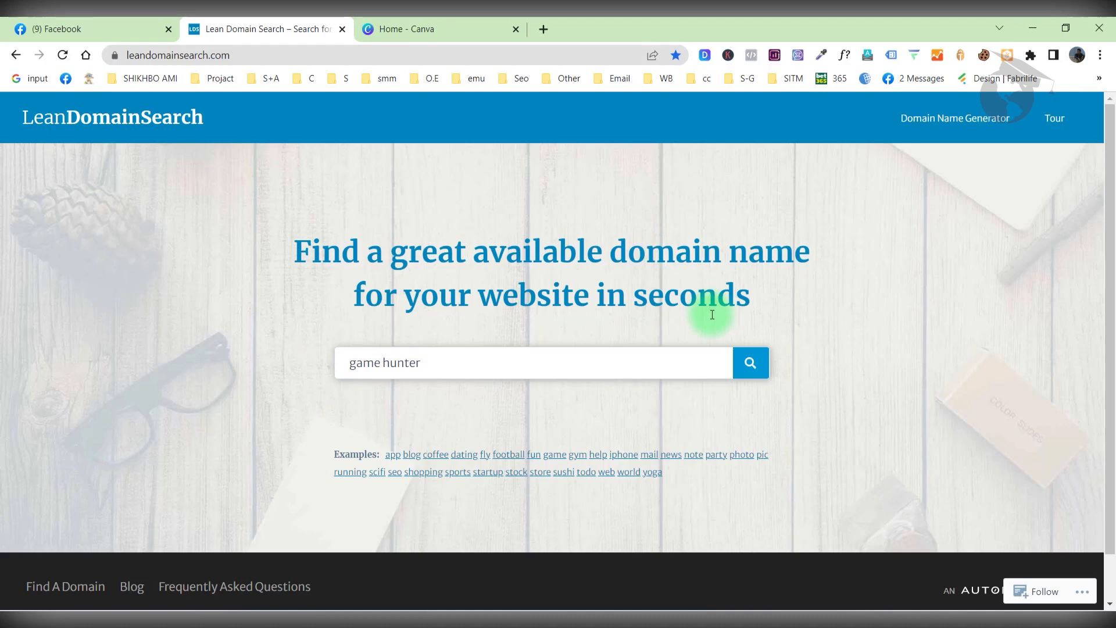
left_click(750, 363)
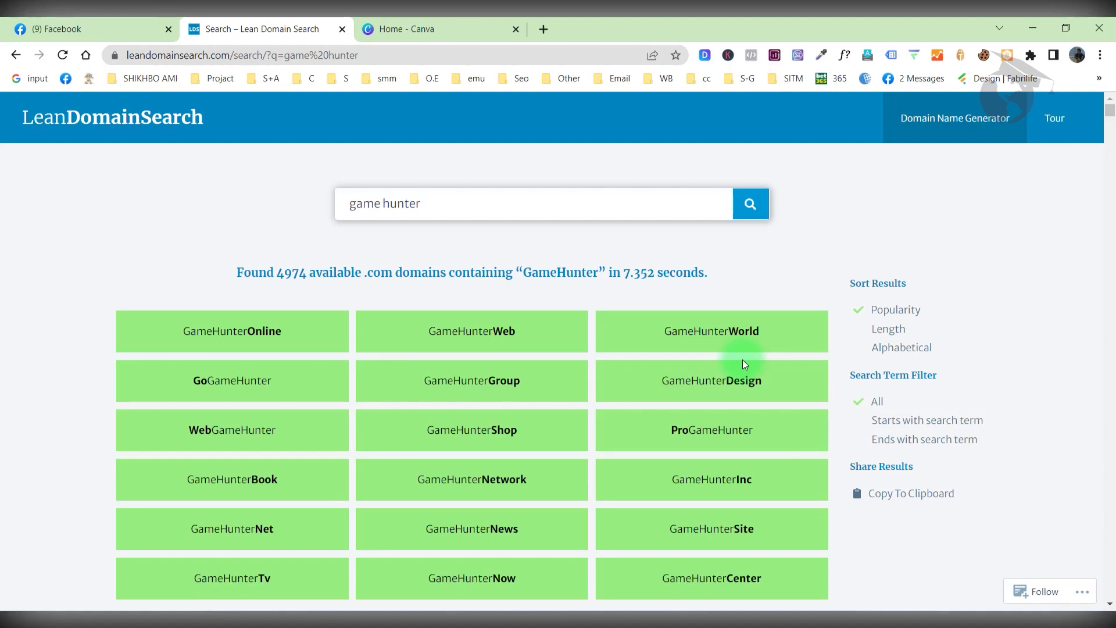
scroll(677, 426, "down", 3)
scroll(681, 428, "up", 2)
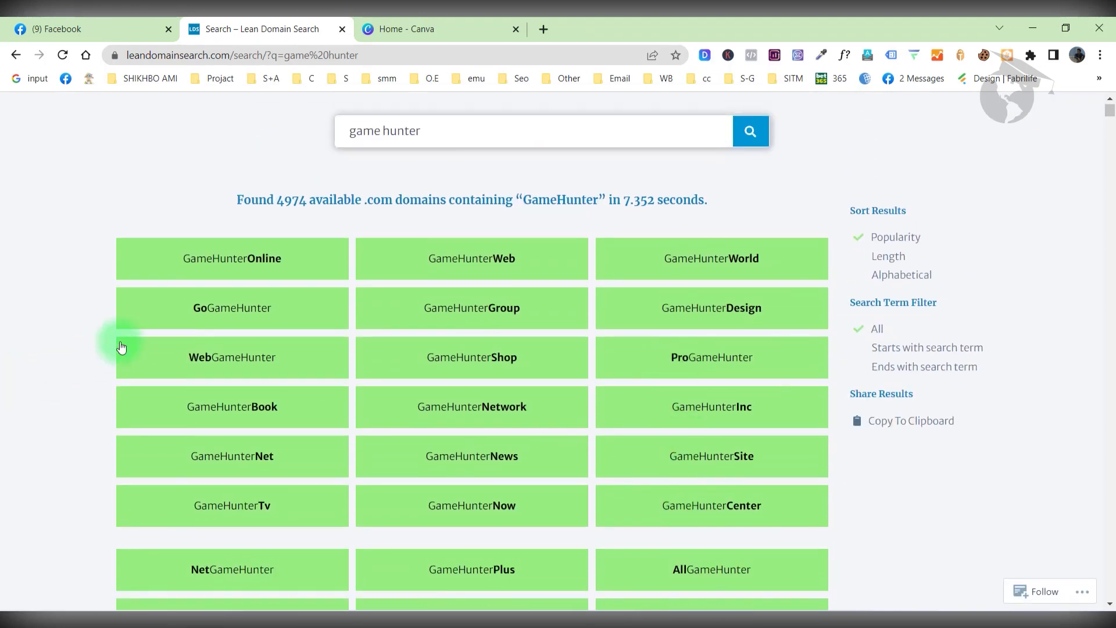
left_click(168, 310)
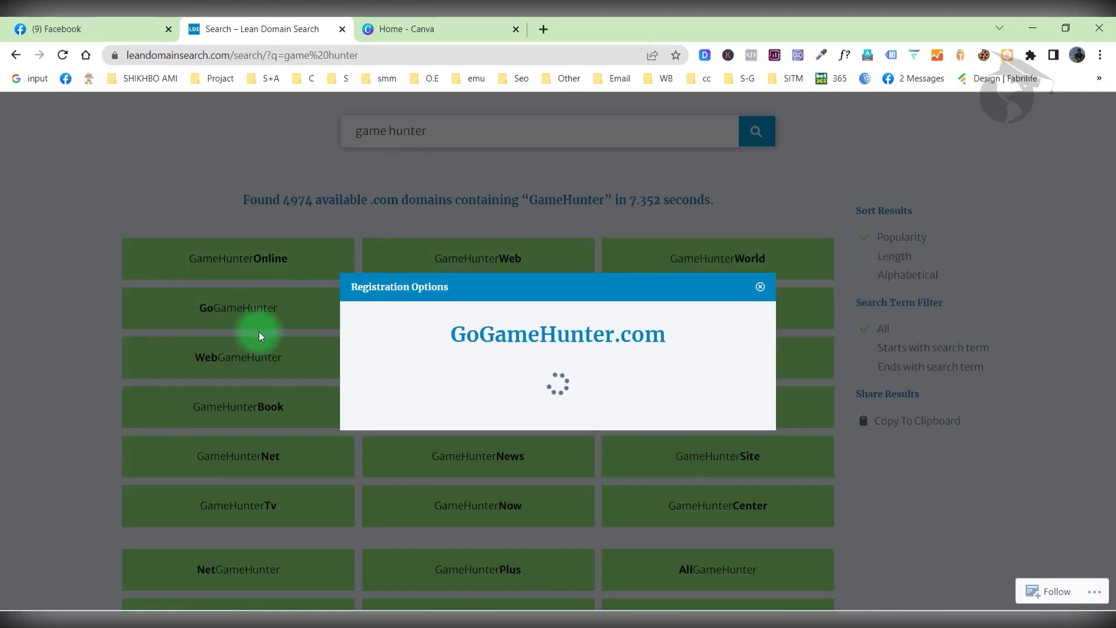
left_click_drag(450, 265, 609, 256)
key("ctrl+c")
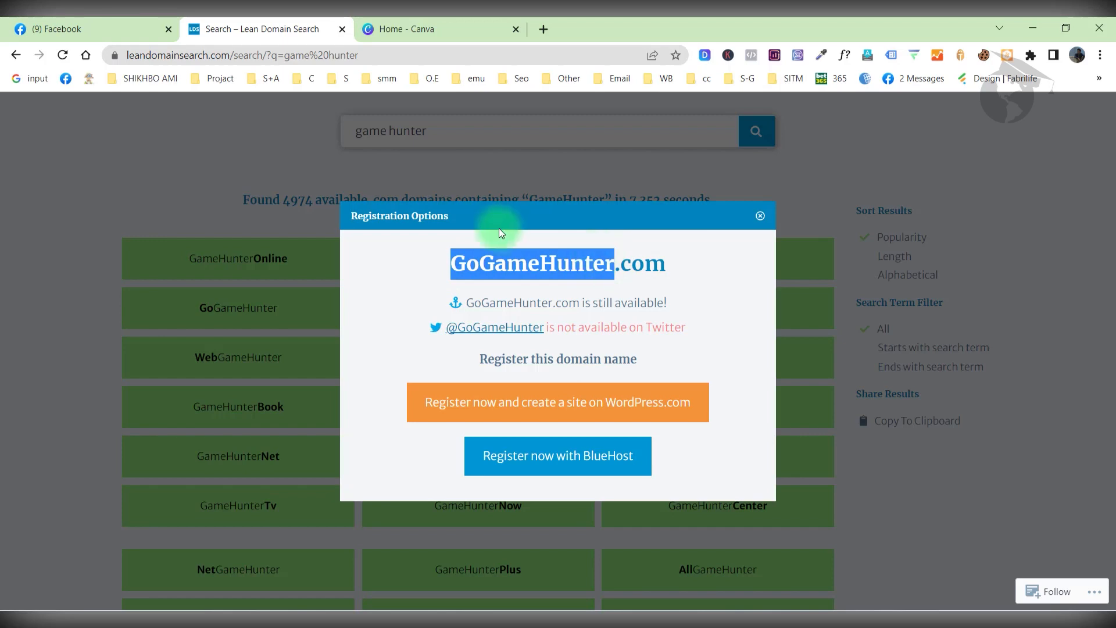
In a new tab, search Google for 'NAMECHAKER' and open the namecheckr.com result.
left_click(540, 30)
left_click(542, 56)
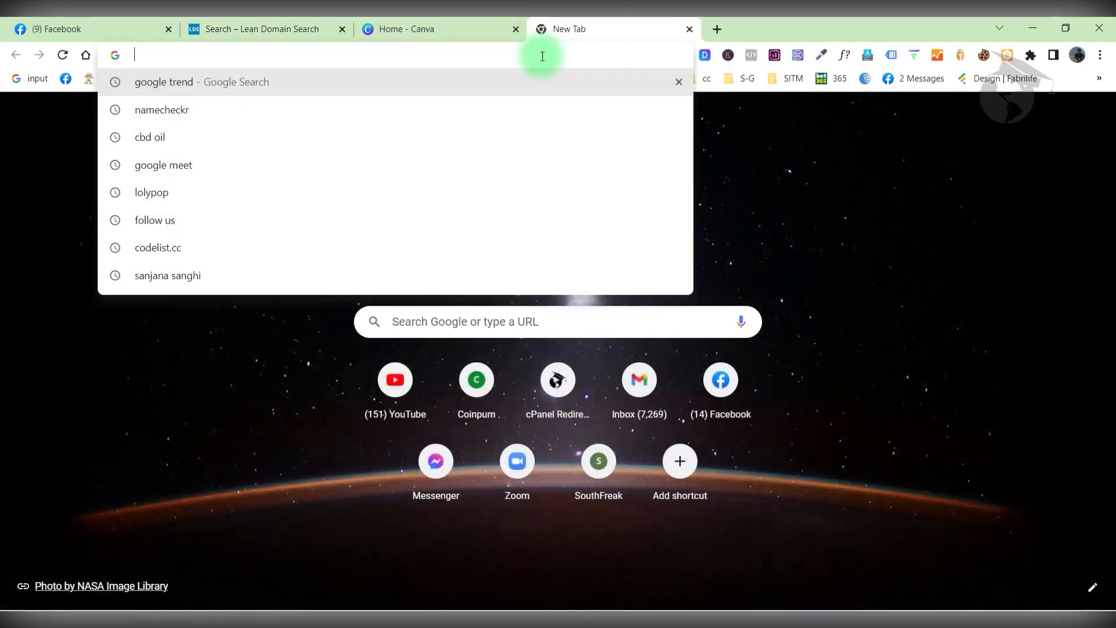
type("NAMECH")
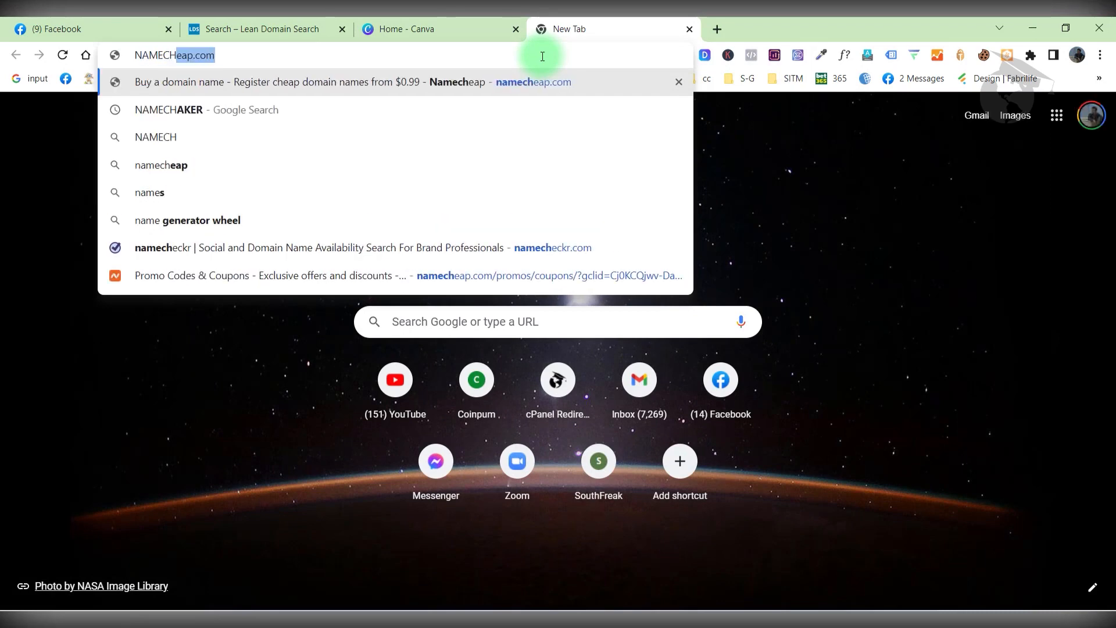
type("AKER")
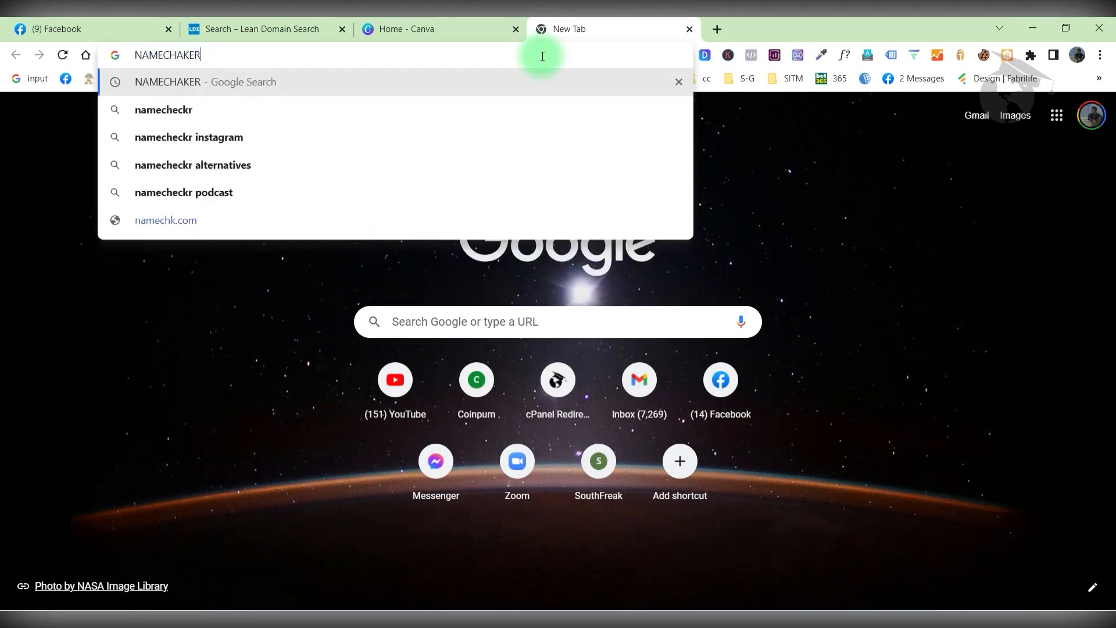
key("Caps_Lock")
key("Return")
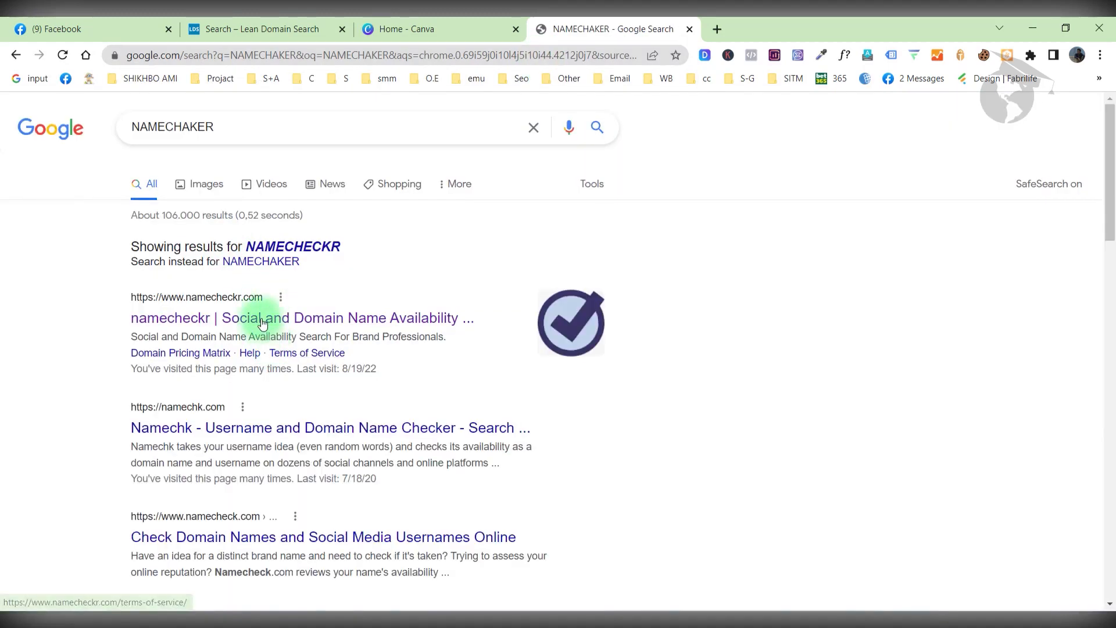
left_click(262, 319)
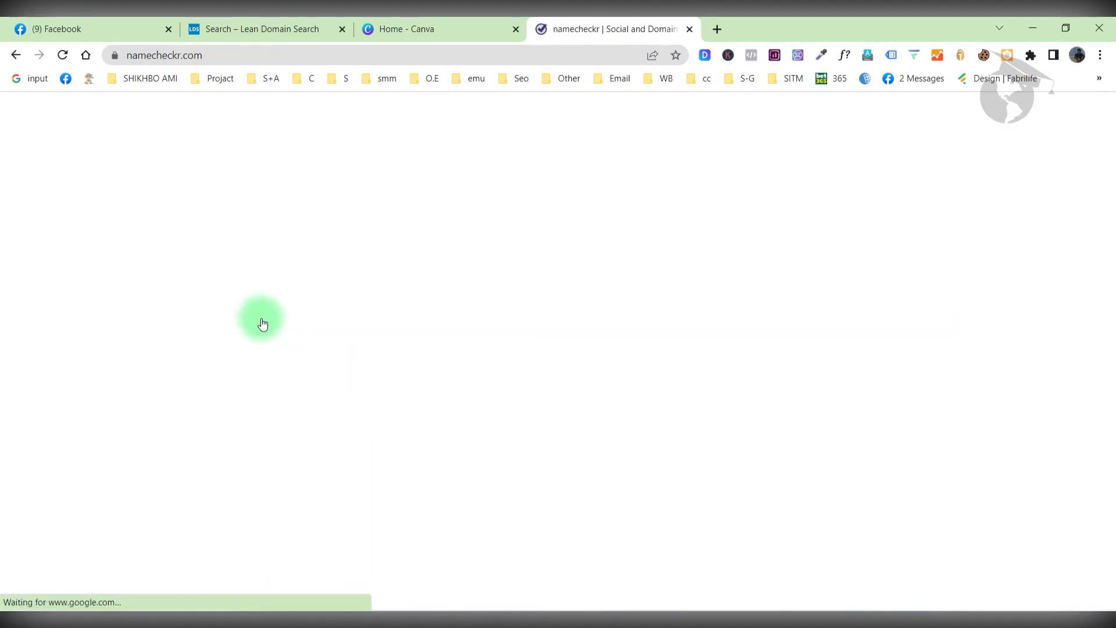
Run a namecheckr availability check for GoGameHunter.
left_click(329, 270)
key("ctrl+v")
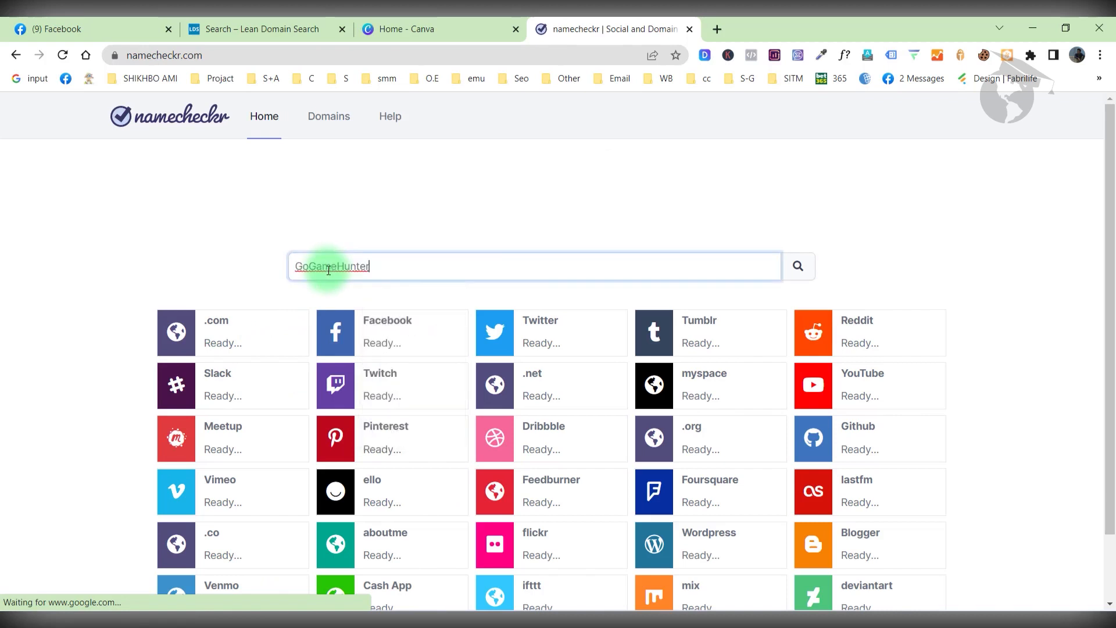
left_click(799, 270)
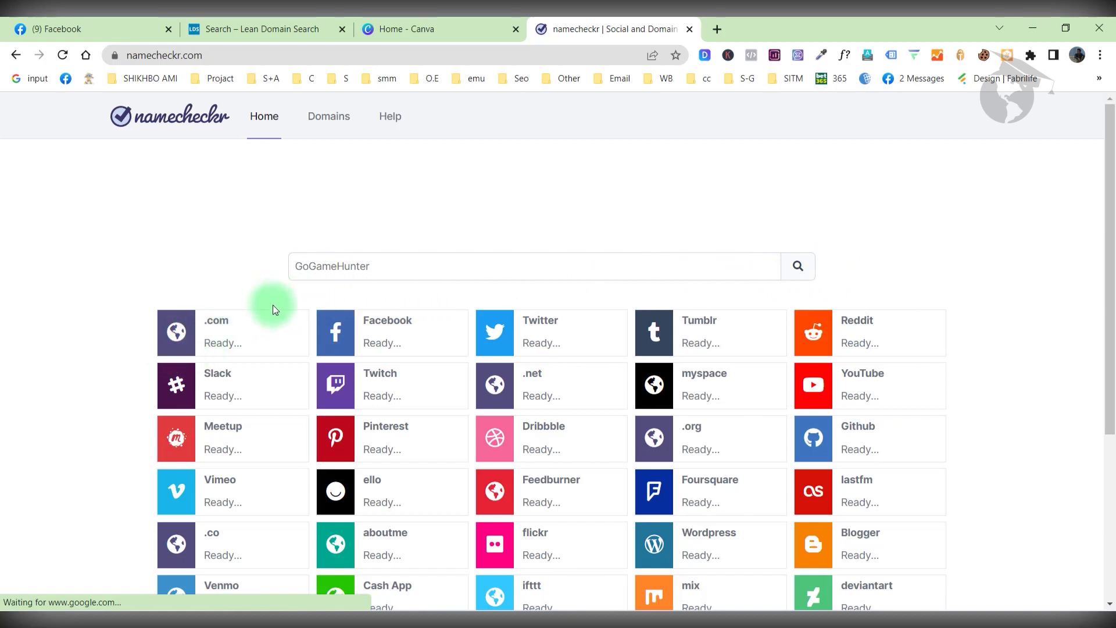
scroll(269, 304, "down", 1)
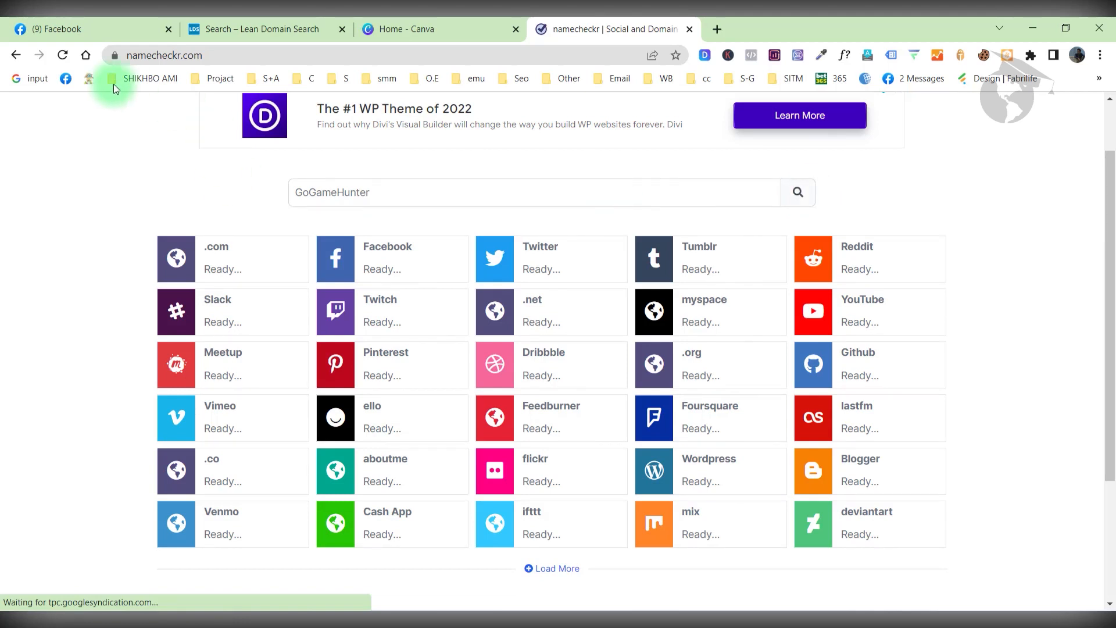
Reload namecheckr, rerun the GoGameHunter check, copy the name and return to Facebook.
left_click(62, 55)
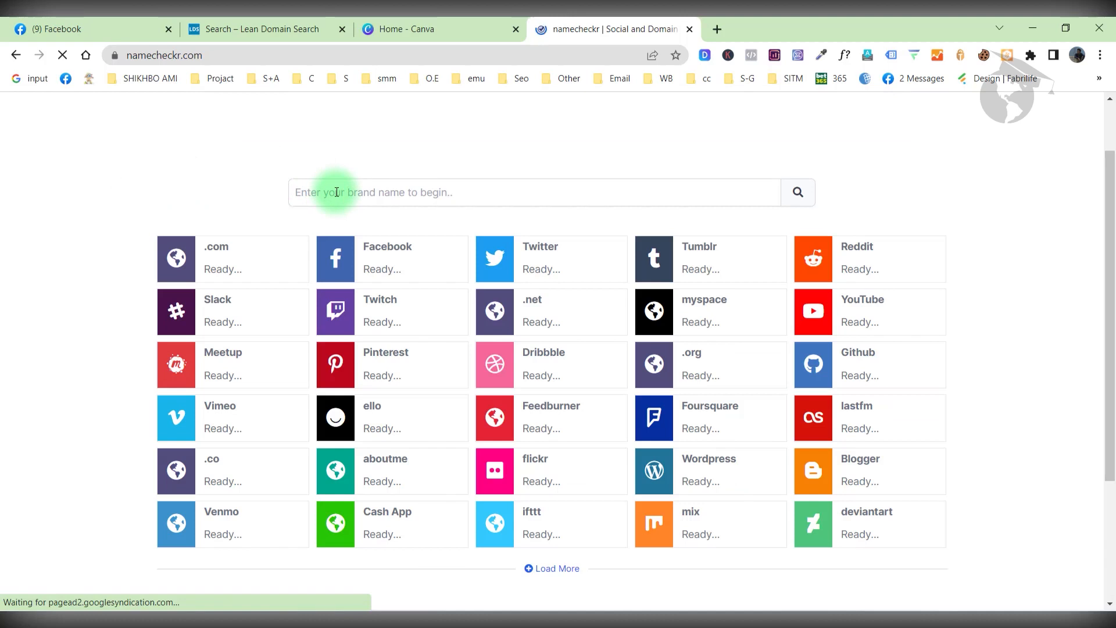
left_click(337, 192)
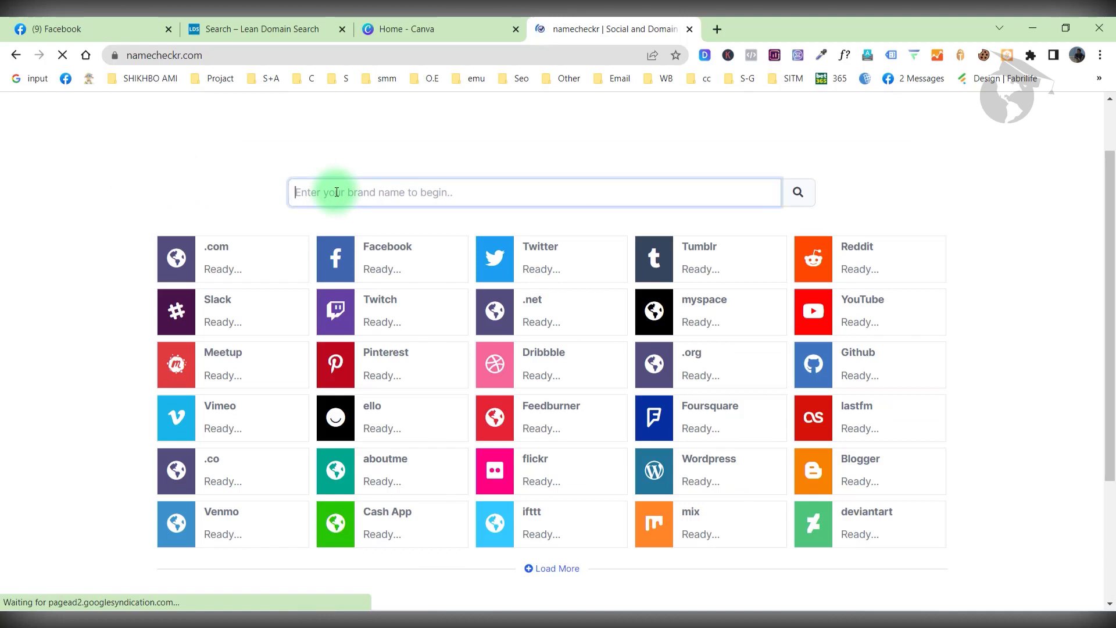
key("ctrl+v")
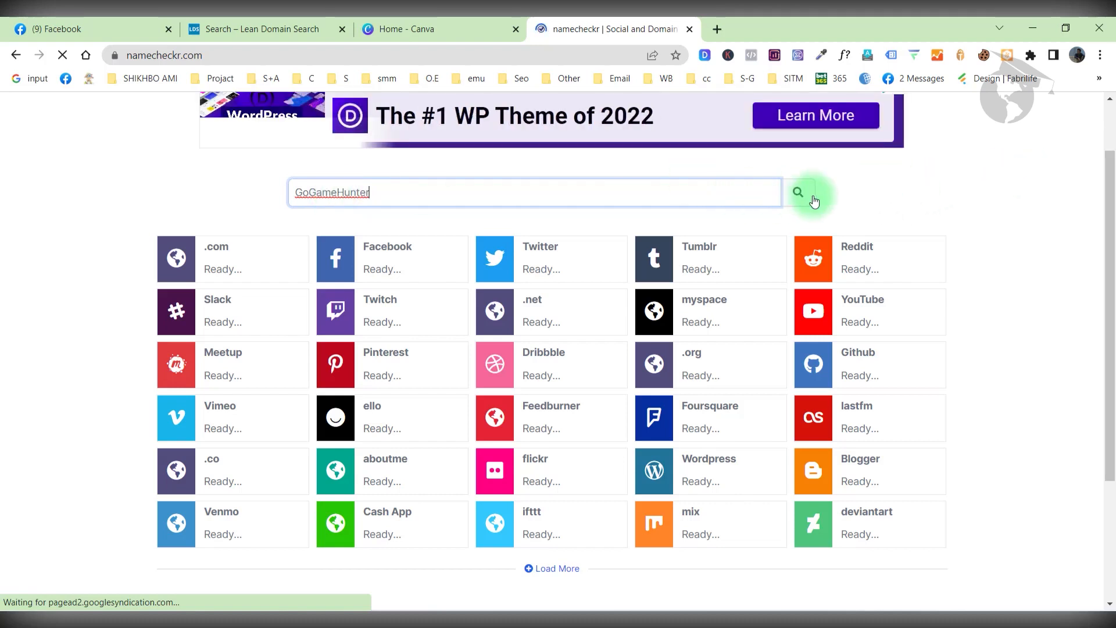
left_click(797, 197)
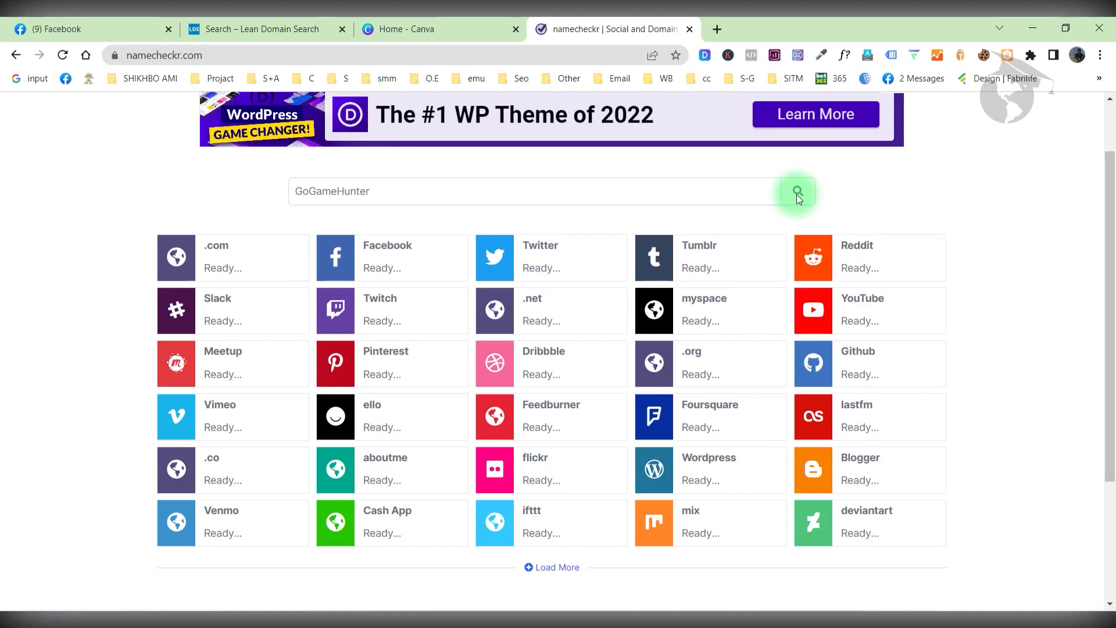
left_click(797, 197)
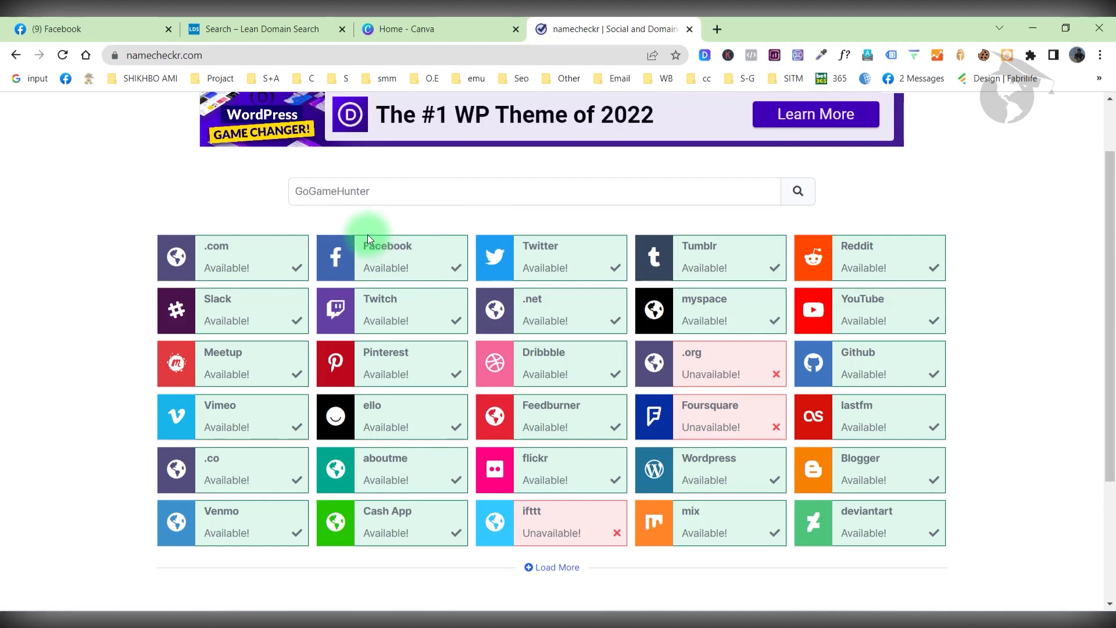
double_click(349, 190)
key("ctrl+c")
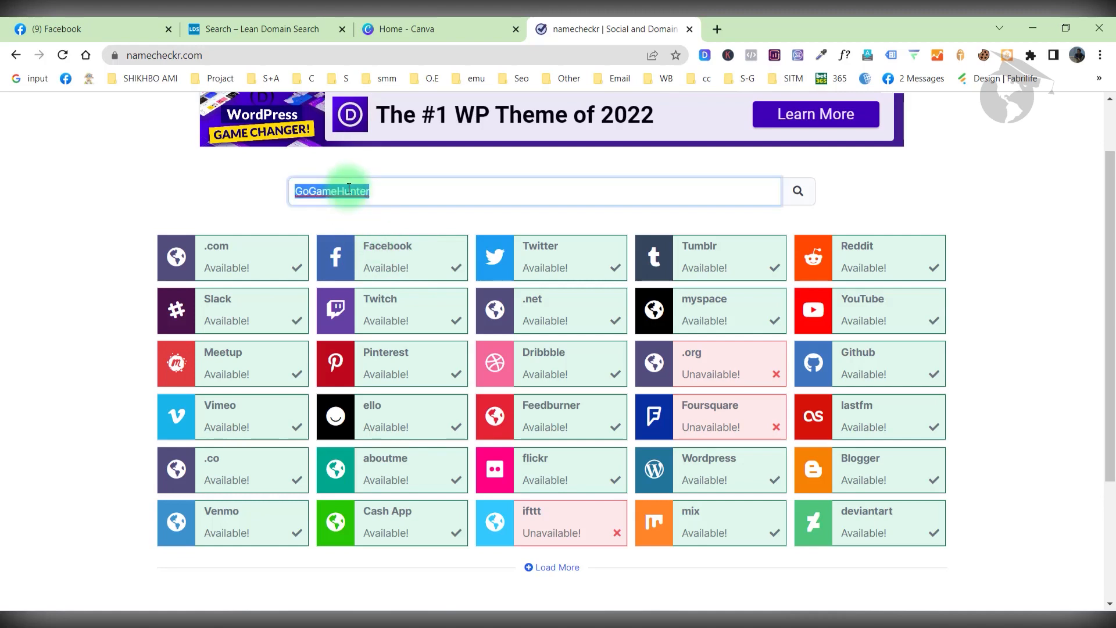
left_click(118, 19)
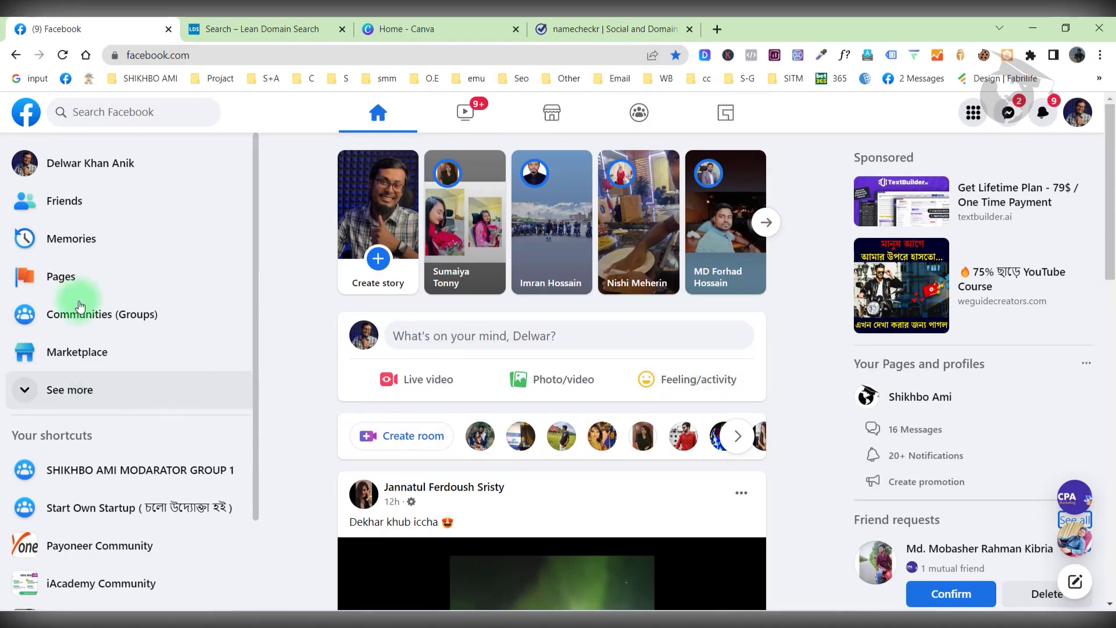
Start a new Facebook Page named 'Go Game Hunter'.
left_click(74, 282)
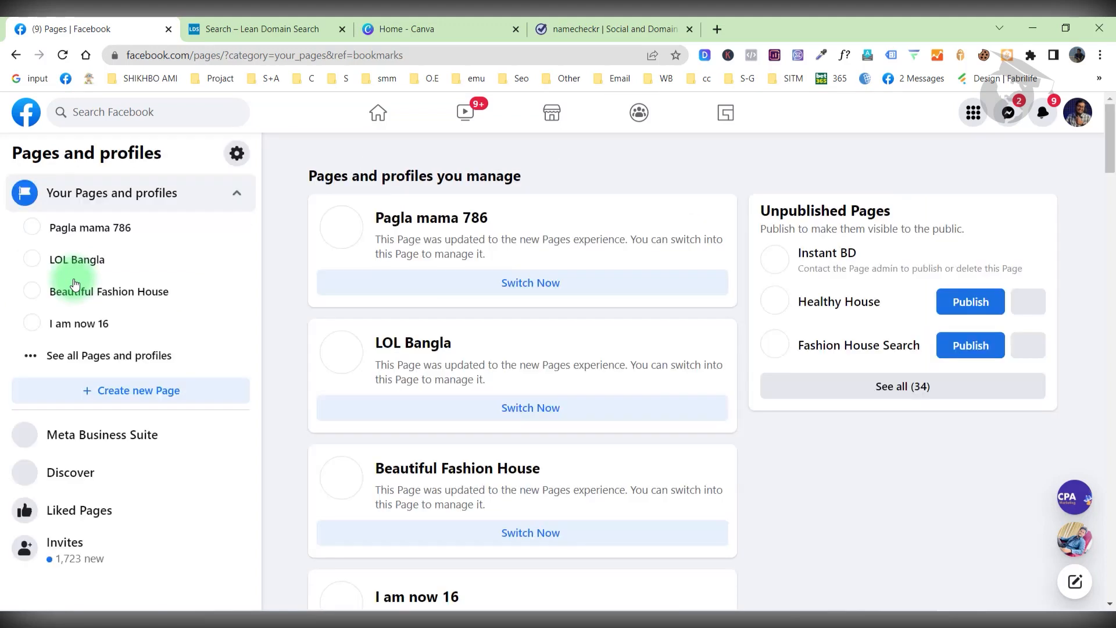
left_click(113, 401)
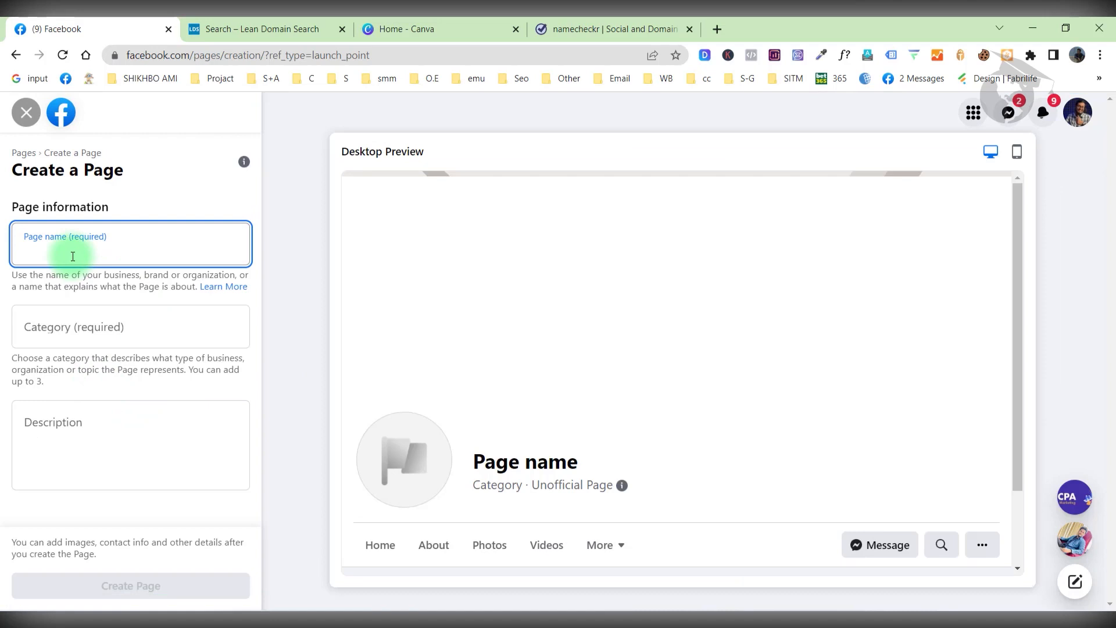
key("ctrl+v")
left_click(39, 254)
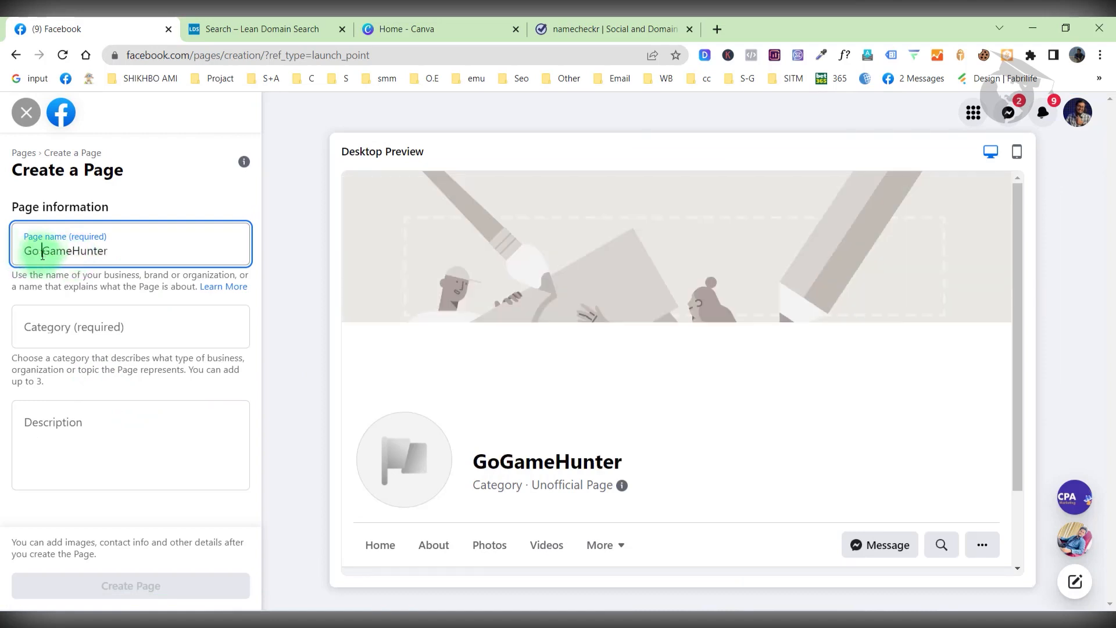
left_click(71, 254)
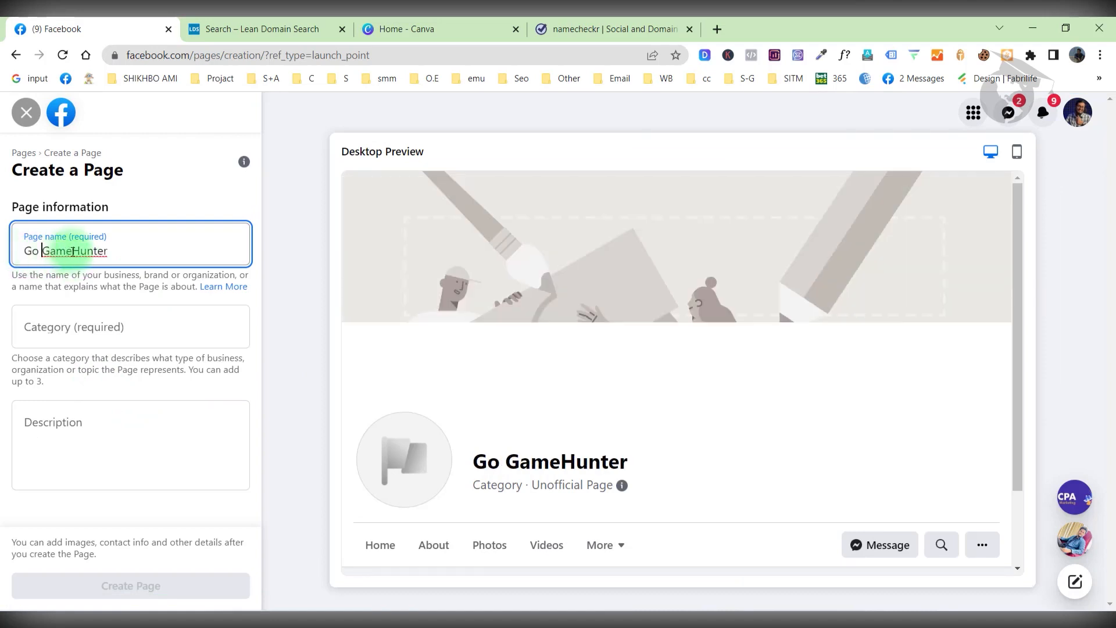
triple_click(108, 251)
Give the page the categories Gamer and Game Publisher.
left_click(112, 326)
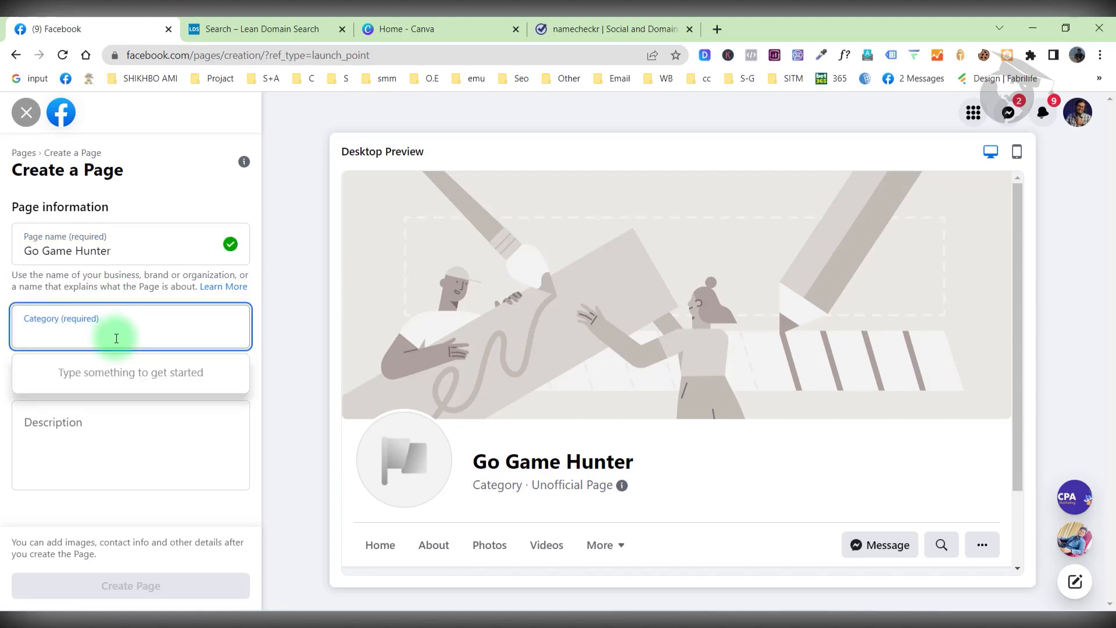
type("me")
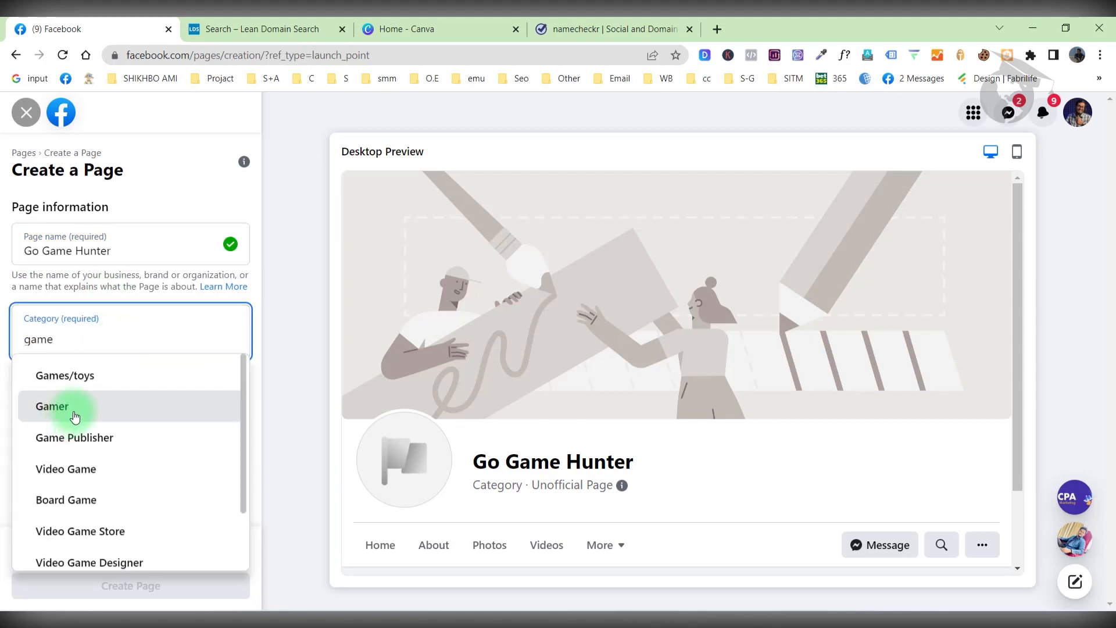
left_click(73, 410)
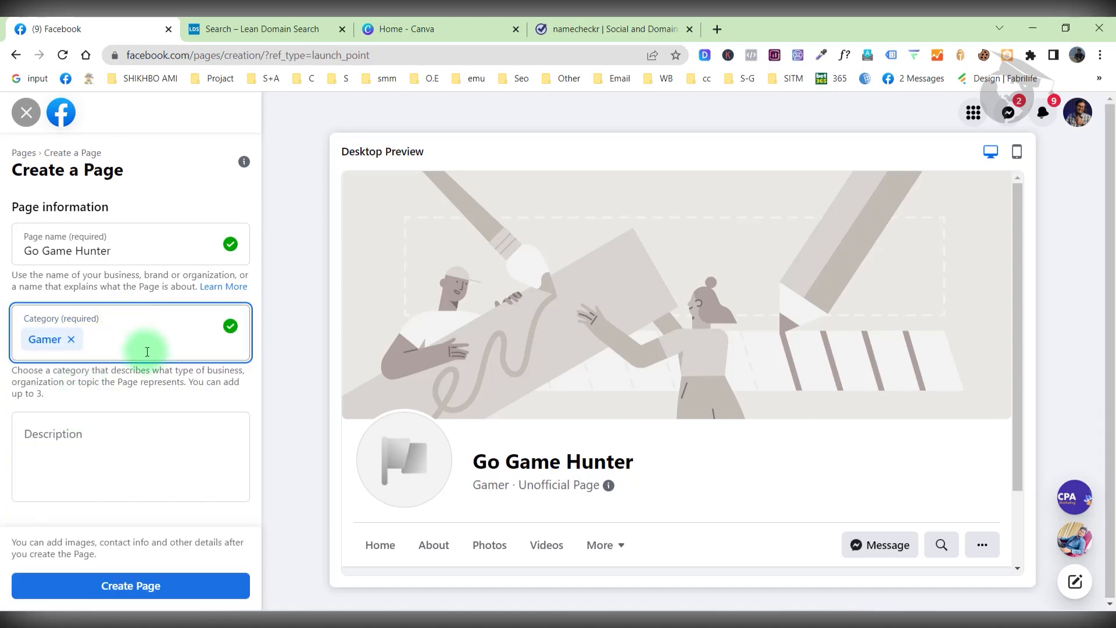
type("game")
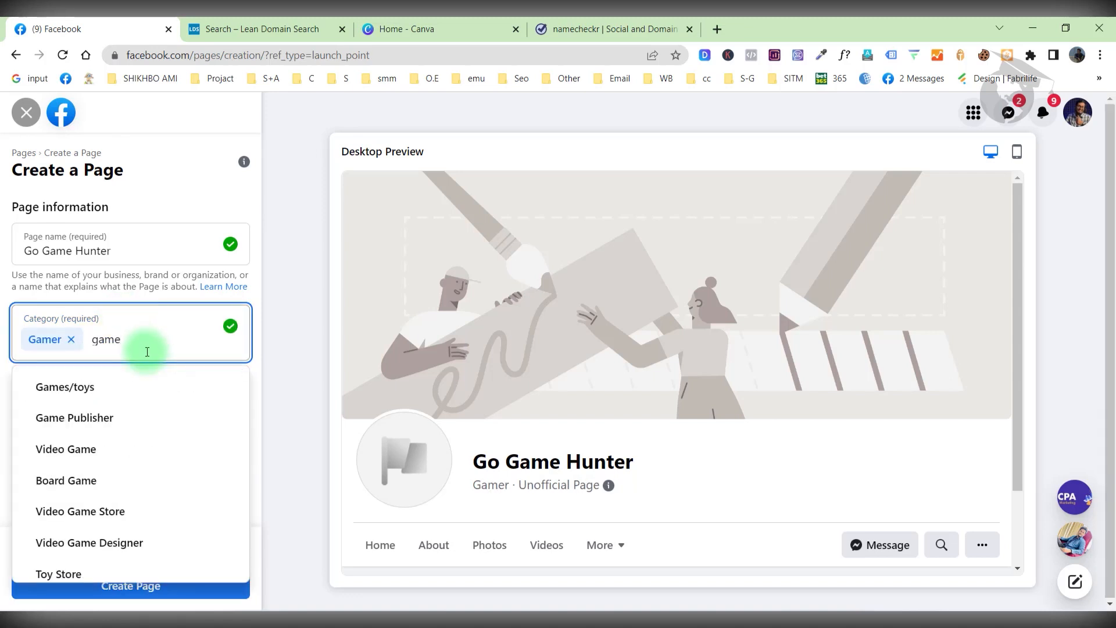
left_click(166, 427)
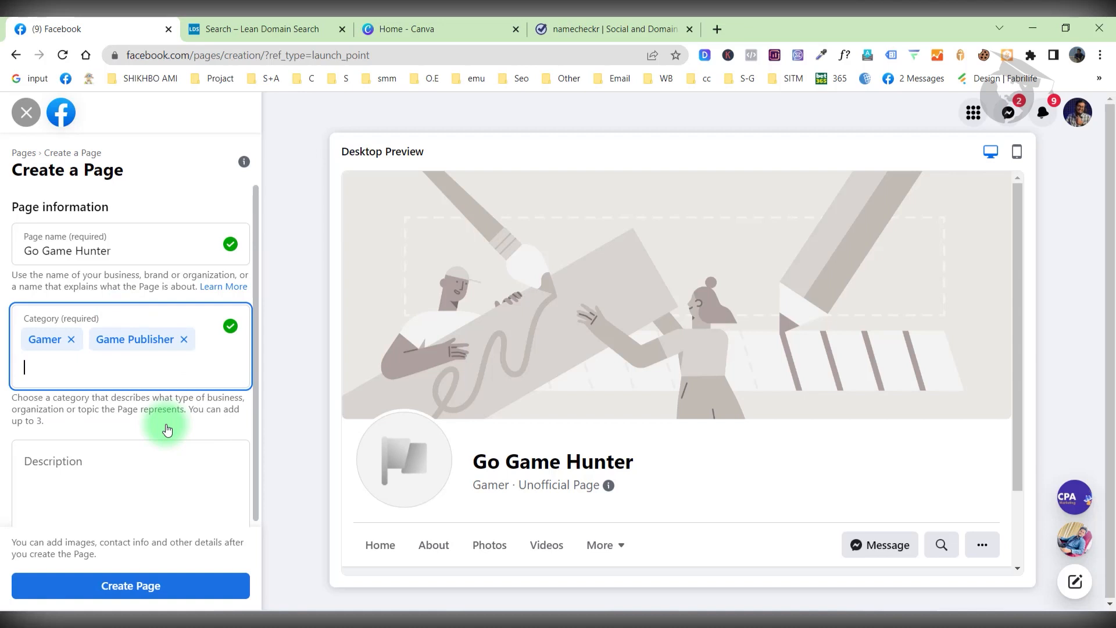
Paste the page description about game updates, events and hidden tricks, then create the page.
left_click(139, 471)
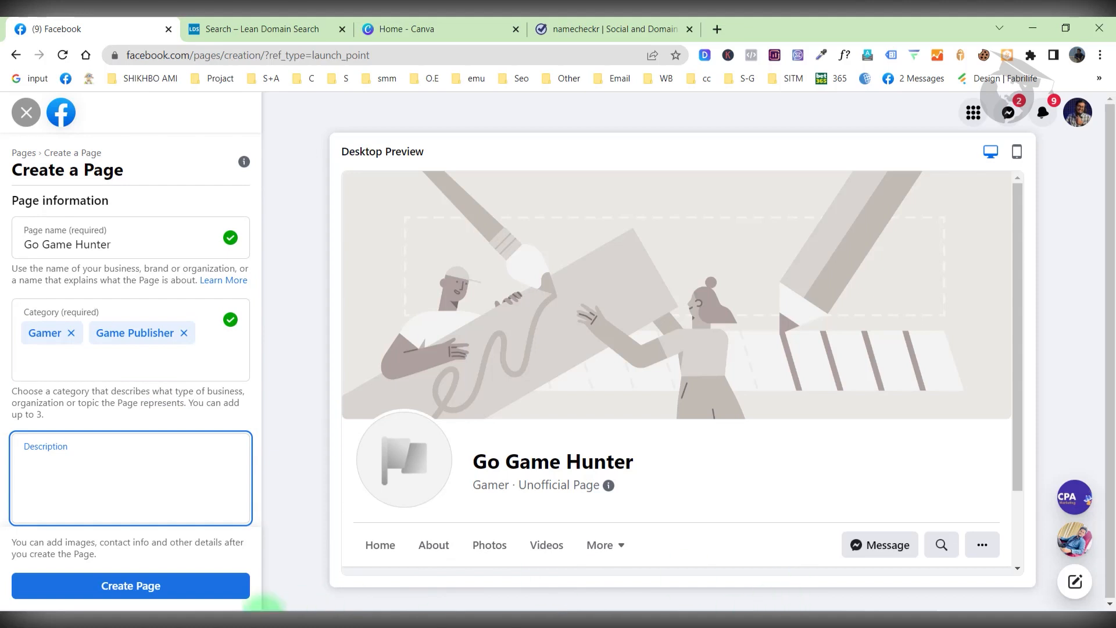
left_click(93, 474)
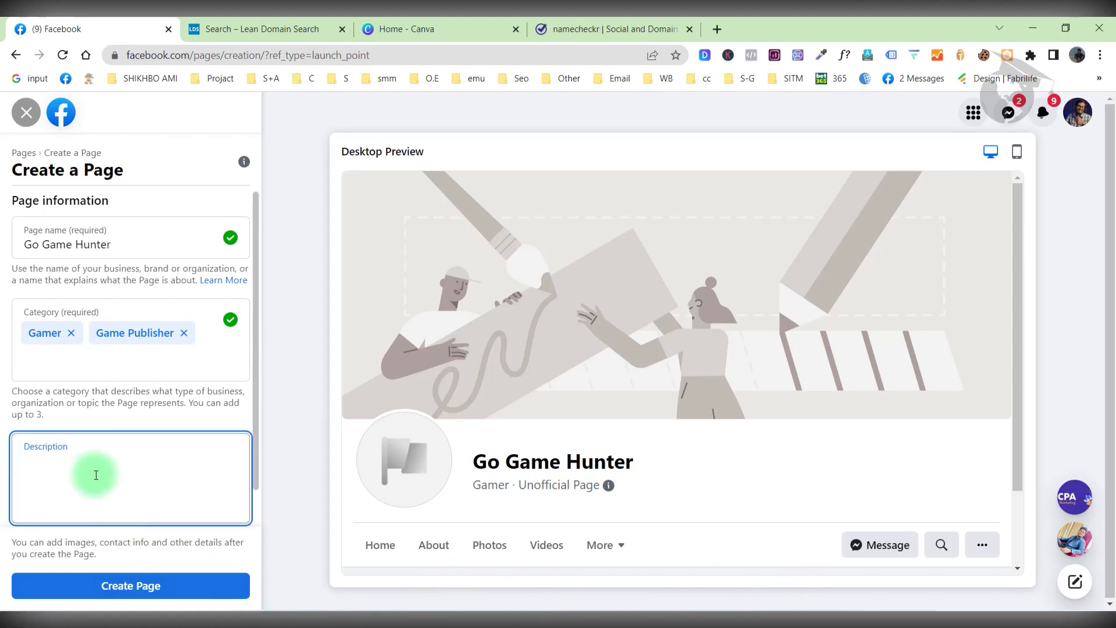
type("Stay active on our page for all new game updates. You will get the latest updates on various game events from our page. Also, our page will help you to learn hidden methods and tricks of various games. If you want to get all the updates related to the gam")
scroll(93, 407, "down", 2)
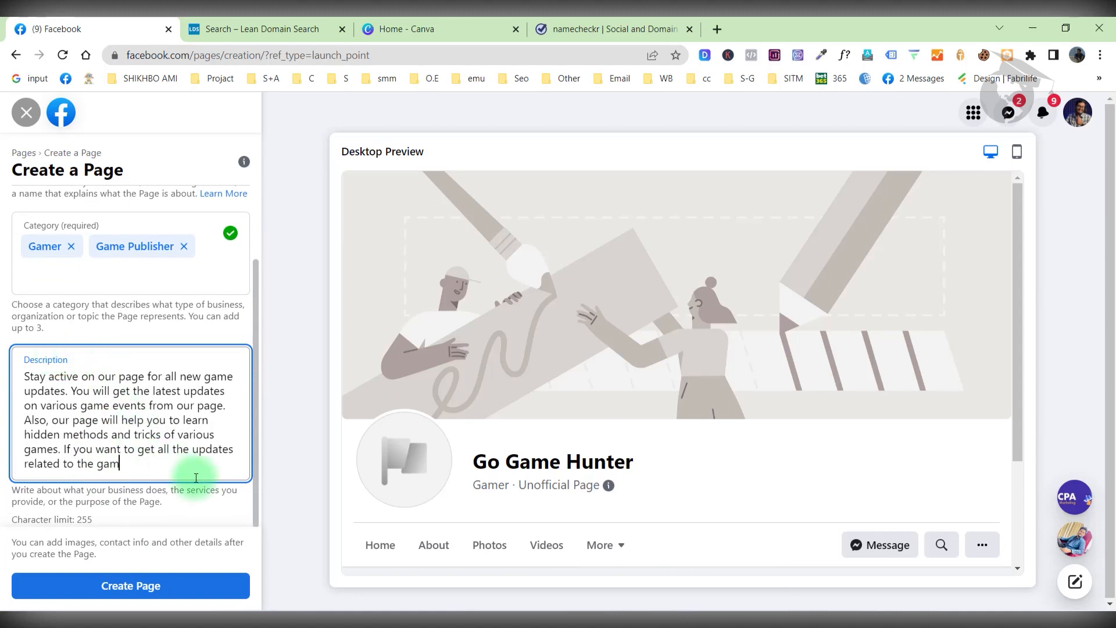
left_click(182, 594)
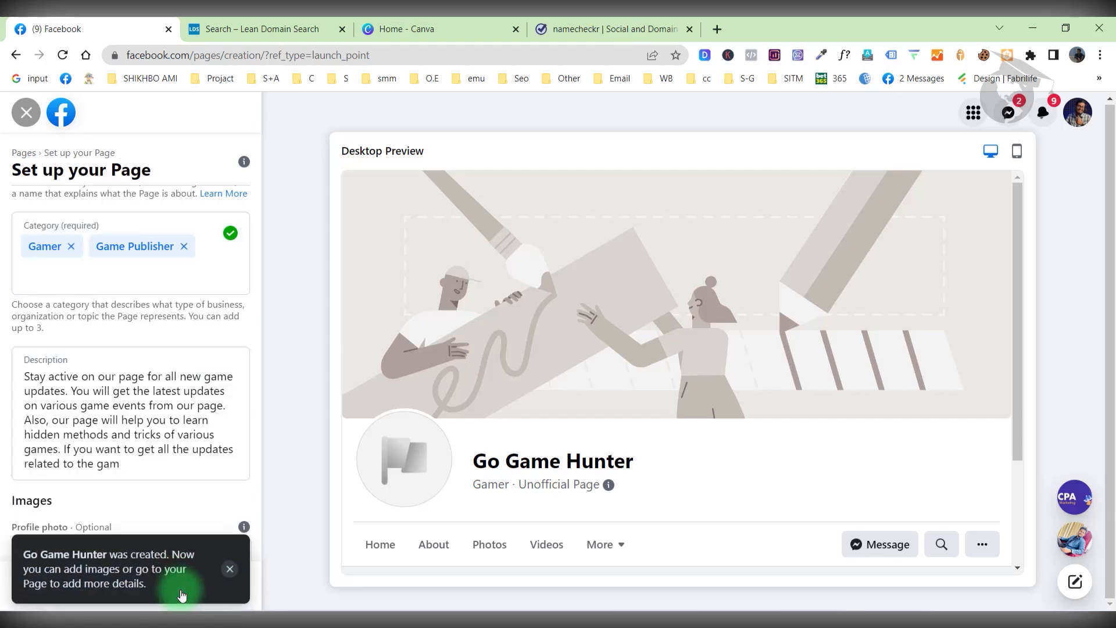
Dismiss the creation notice, save setup without adding images, and view the new Go Game Hunter page.
left_click(230, 571)
scroll(173, 455, "down", 1)
scroll(173, 455, "down", 3)
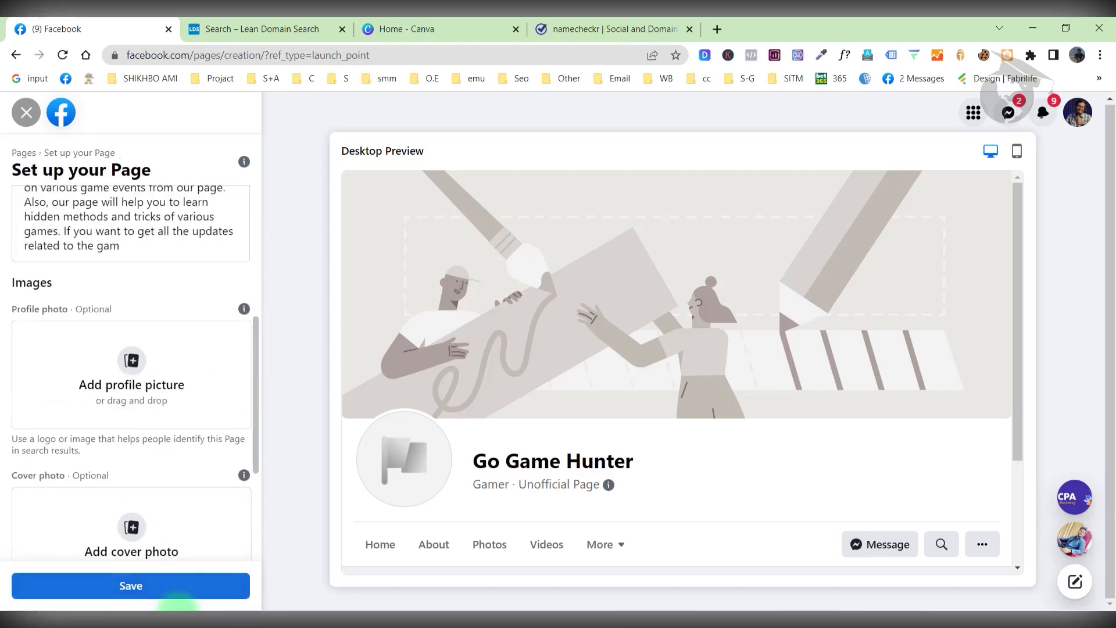
left_click(158, 587)
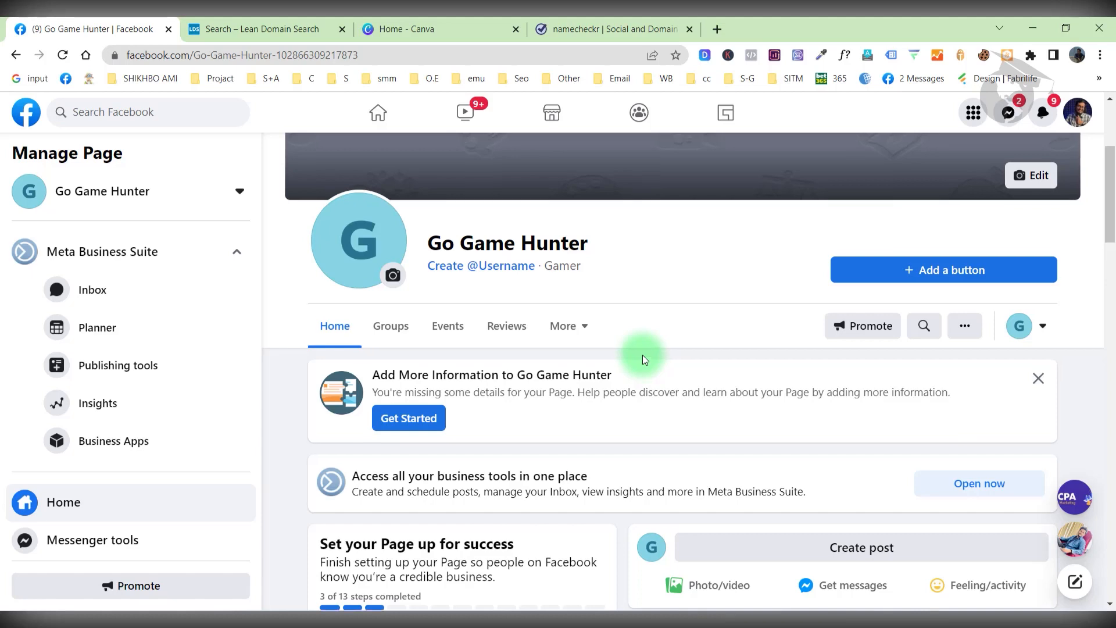
scroll(642, 355, "up", 3)
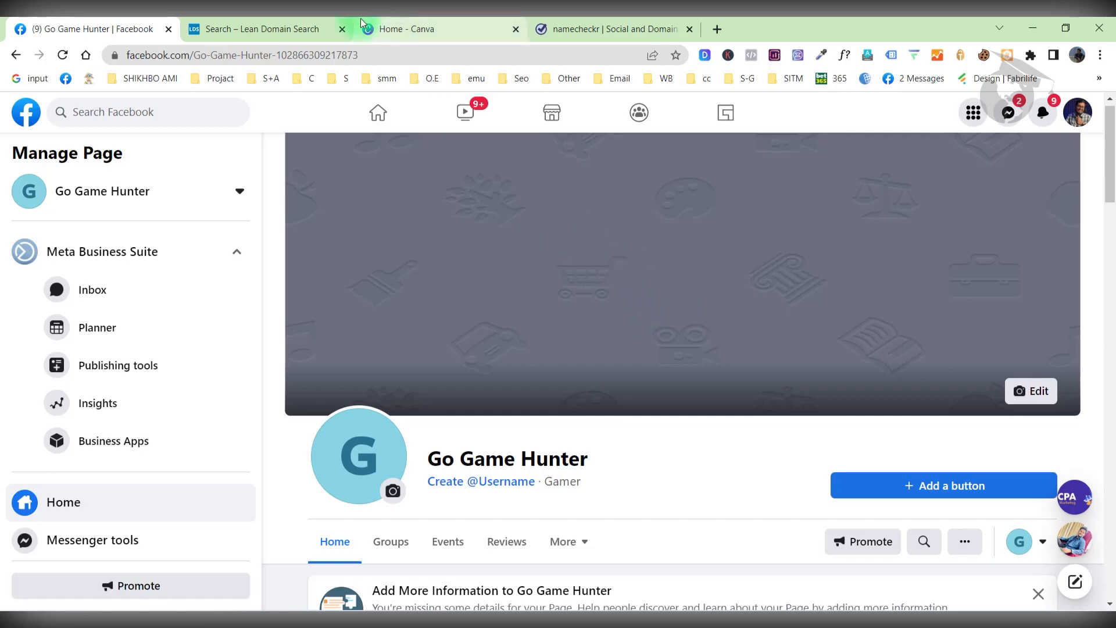
Create a new blank Logo design in Canva and skip the intro tour.
left_click(393, 29)
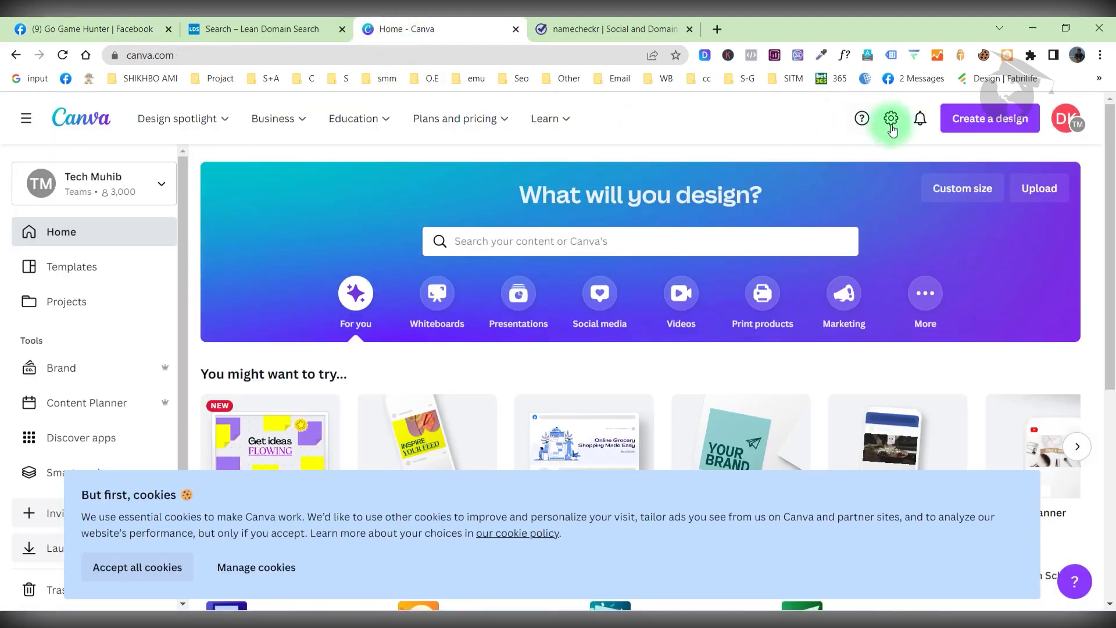
left_click(989, 116)
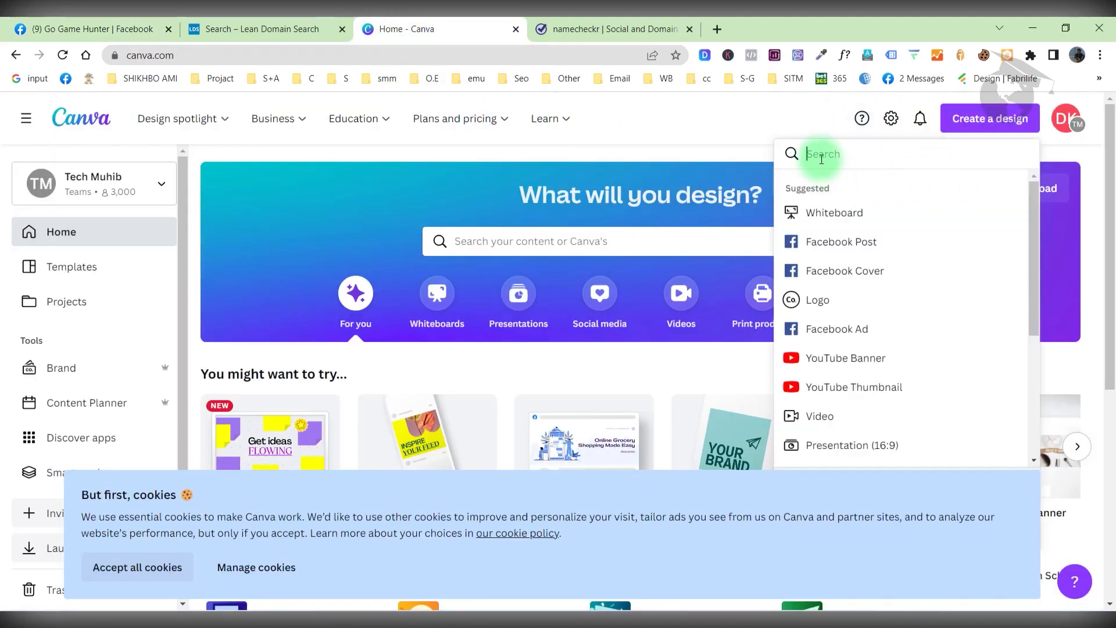
type("logo")
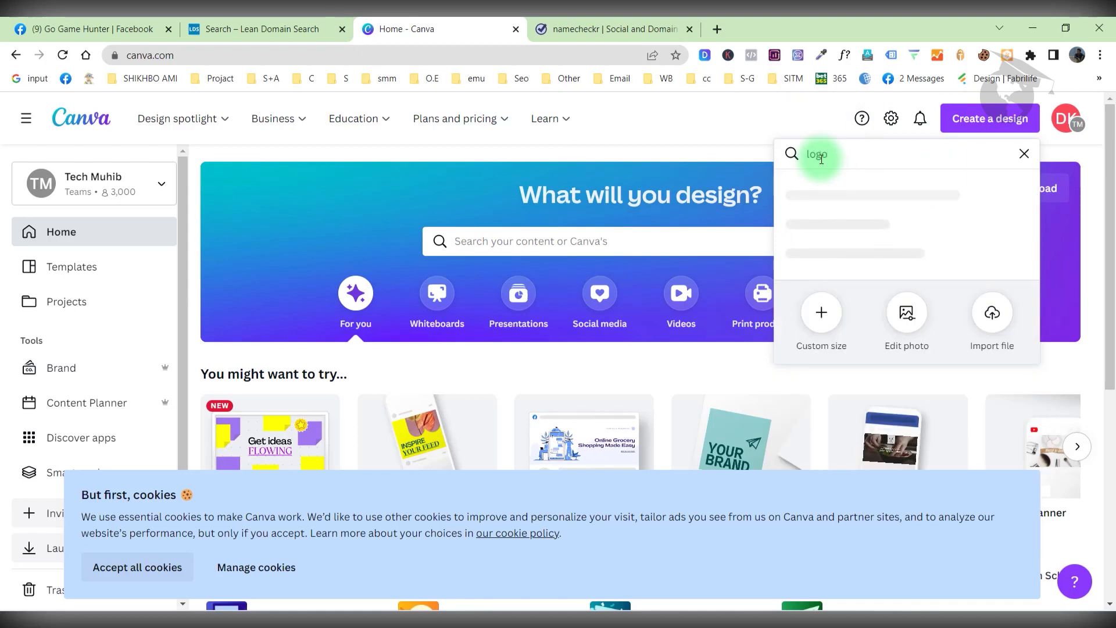
left_click(820, 193)
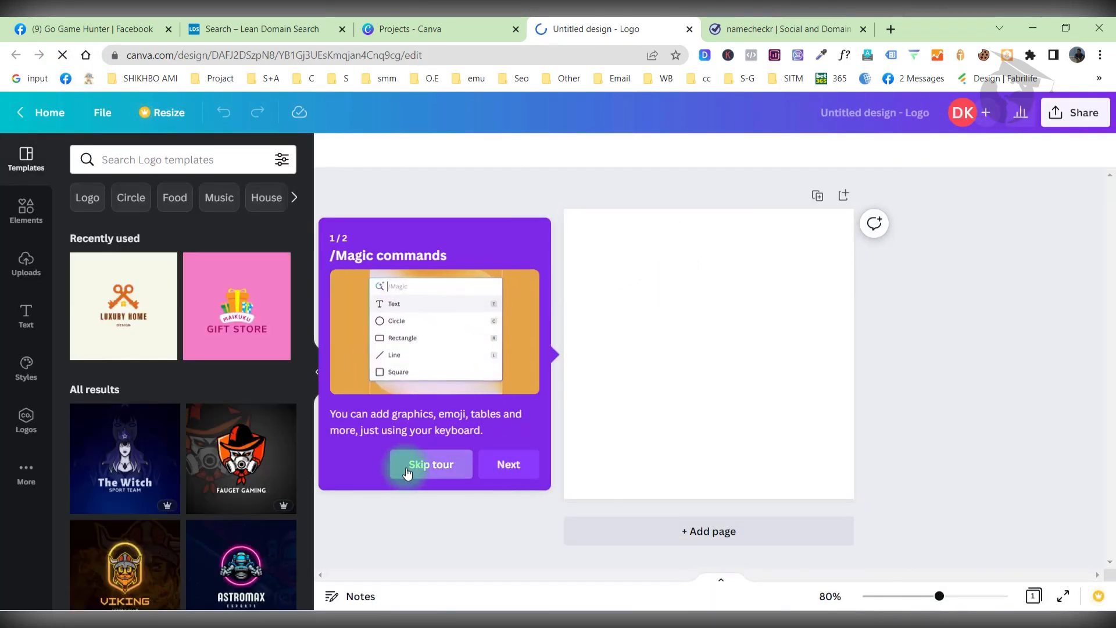
left_click(427, 456)
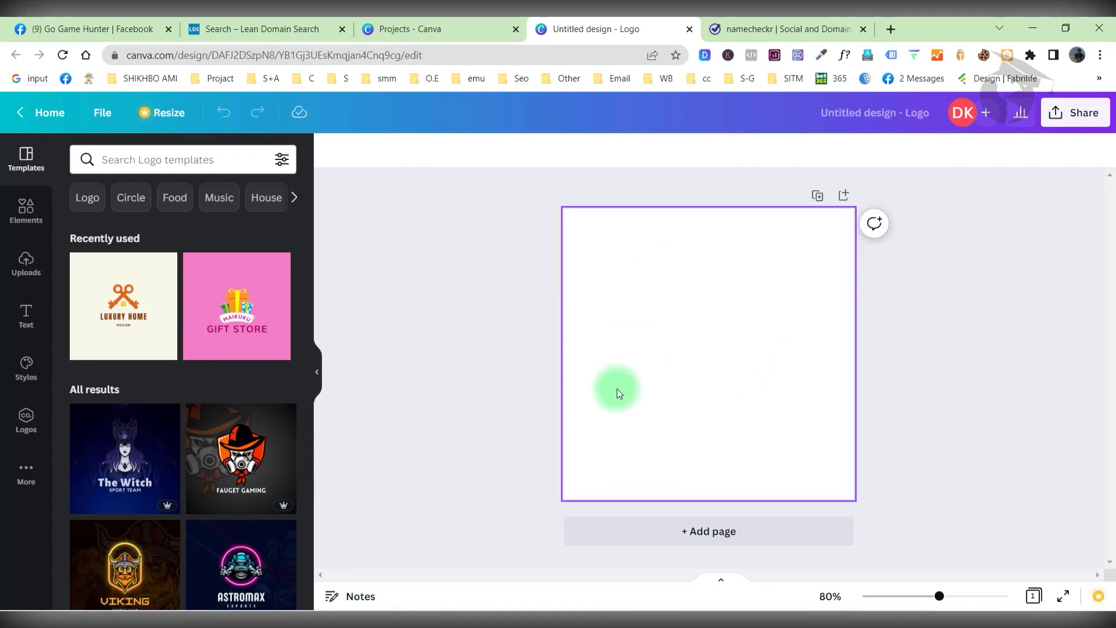
Search logo templates for 'game' and browse the results.
left_click(239, 152)
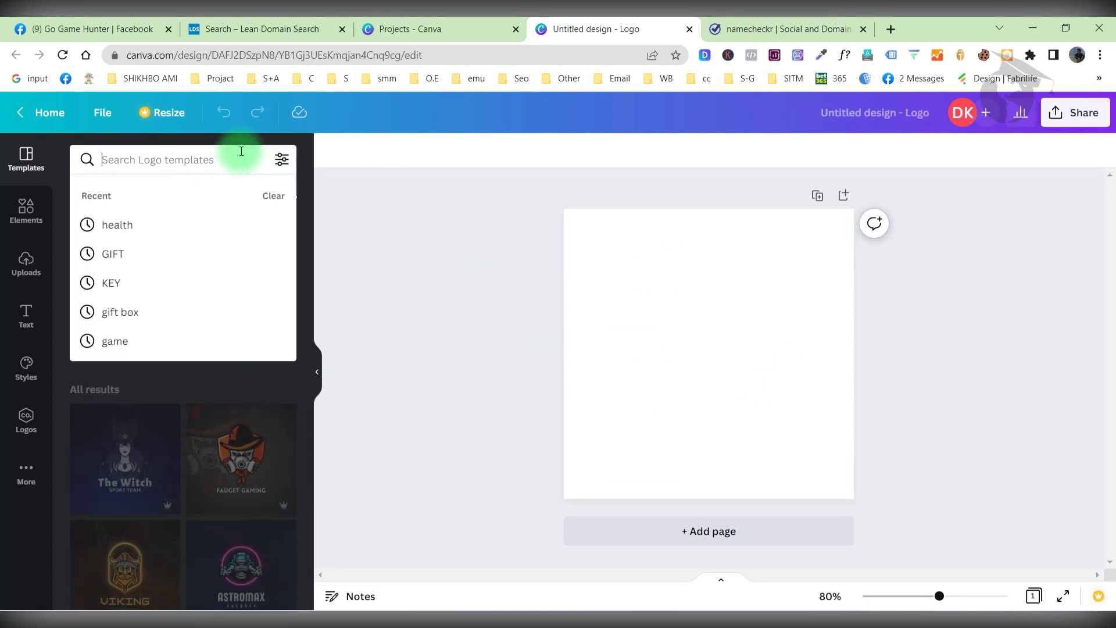
type("game")
key("Return")
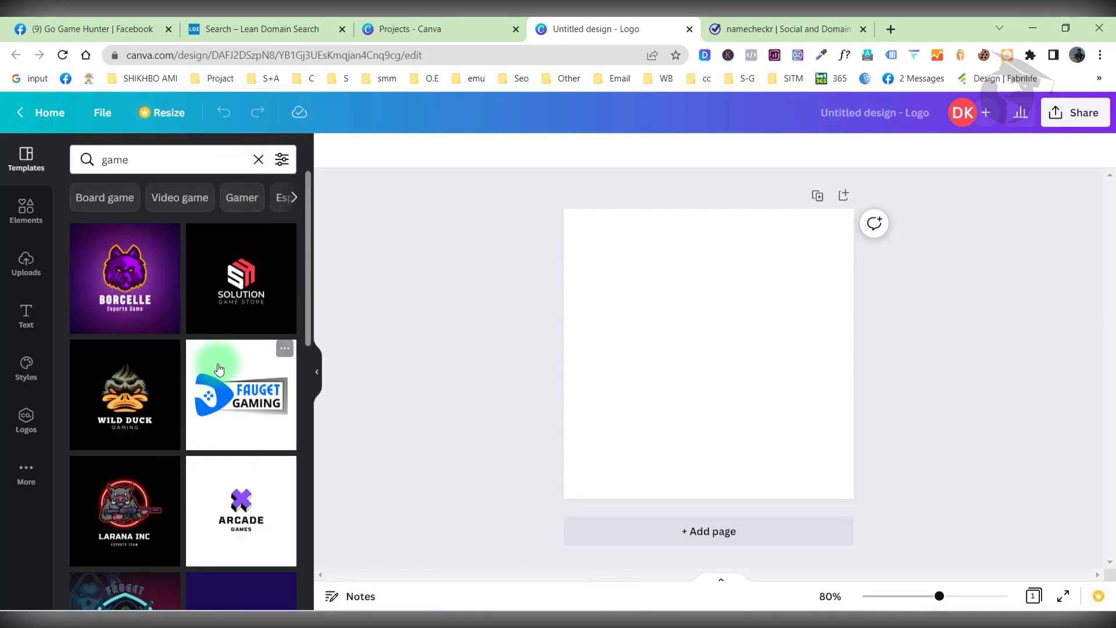
scroll(219, 368, "down", 1)
scroll(219, 368, "down", 5)
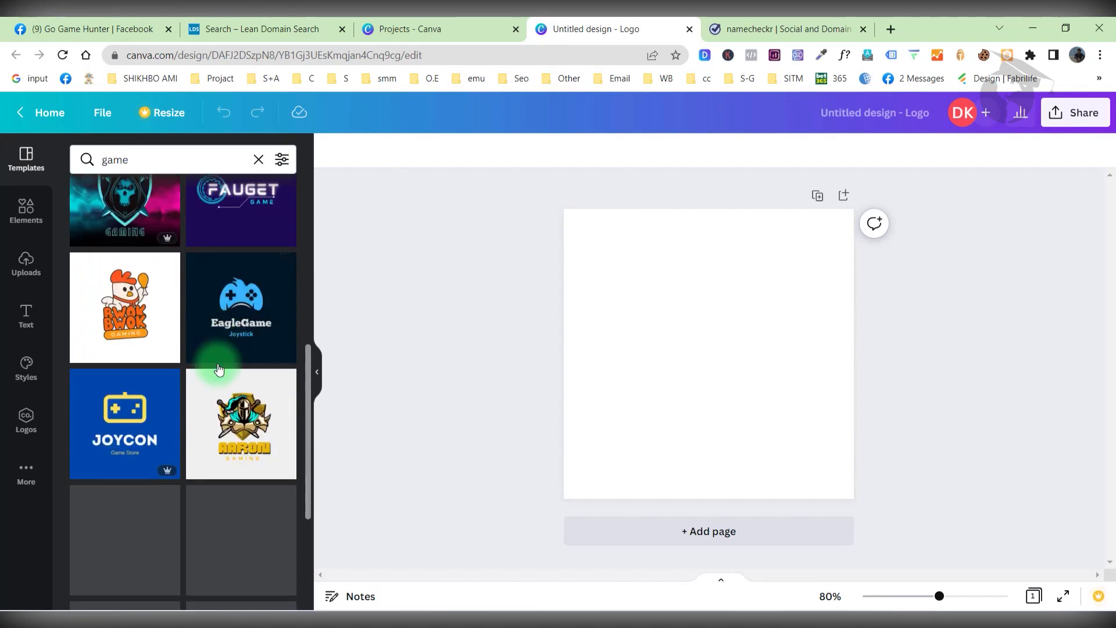
scroll(219, 368, "down", 5)
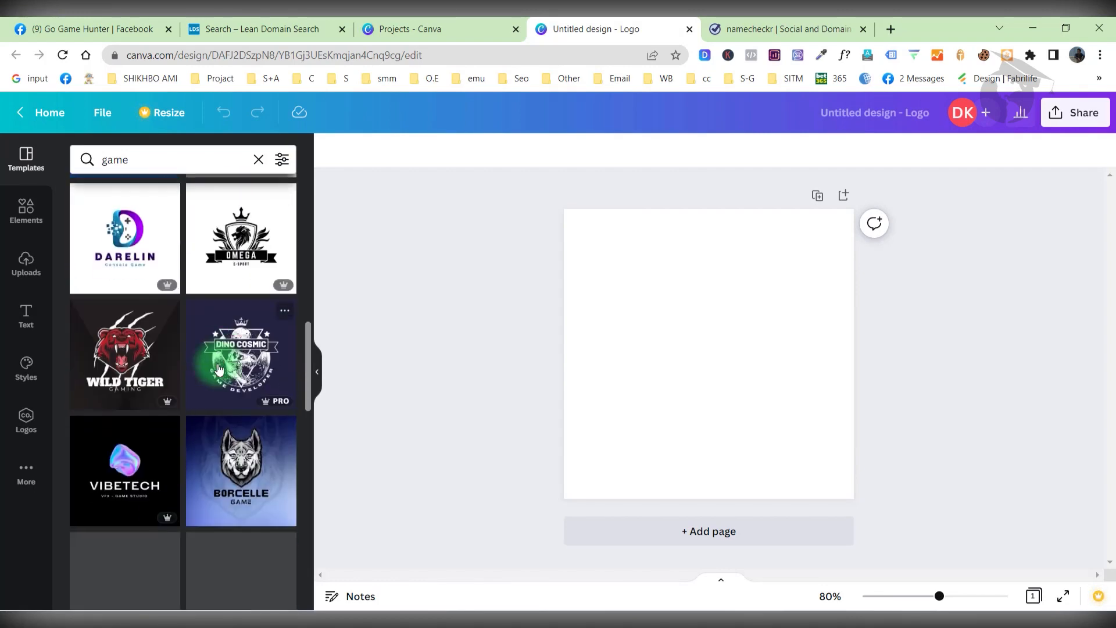
scroll(219, 370, "down", 5)
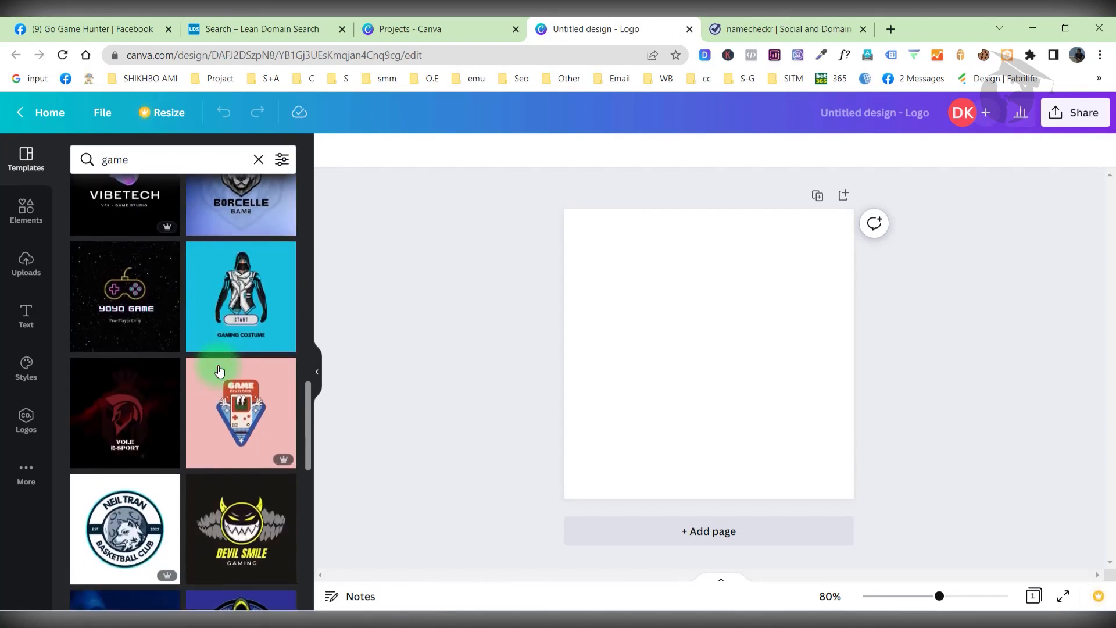
scroll(218, 367, "up", 15)
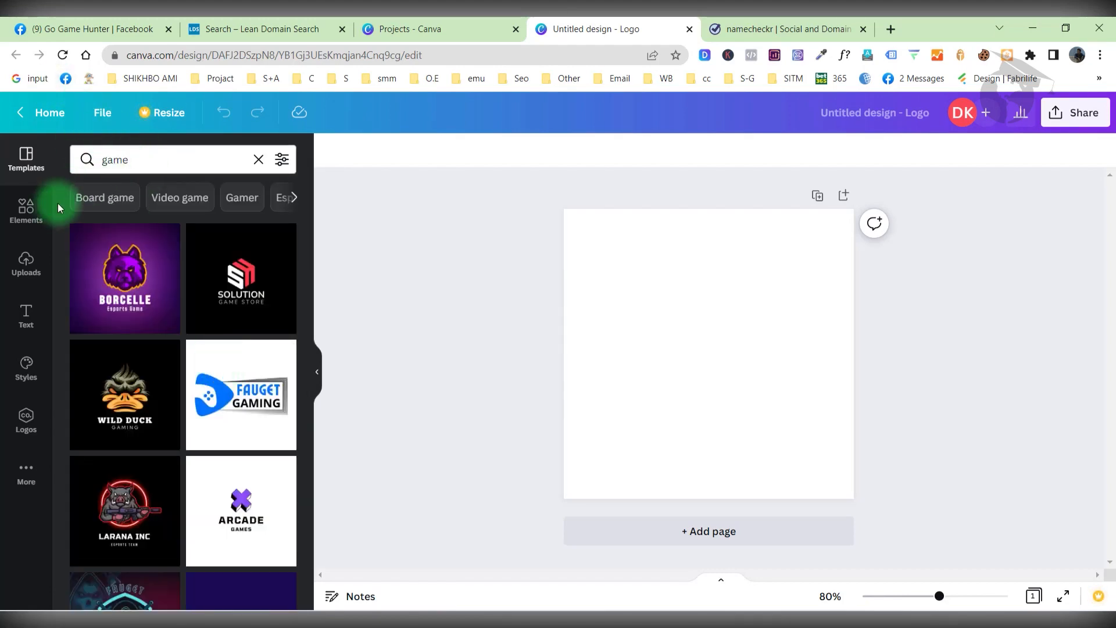
left_click(41, 211)
Search elements for 'target' and add the crosshair graphic to the logo.
left_click(113, 159)
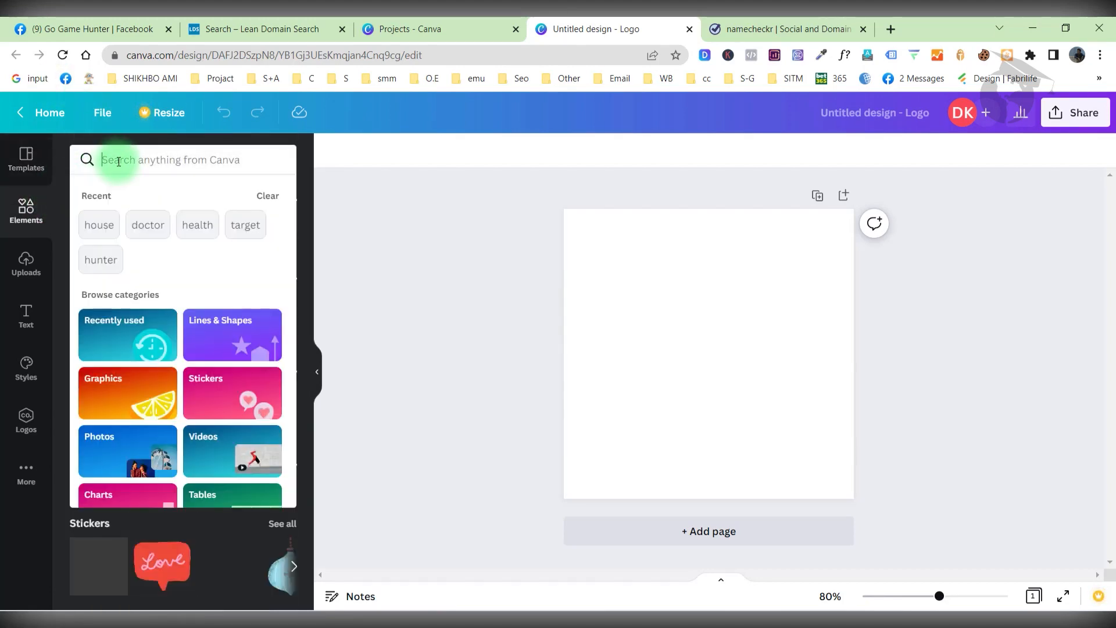
type("tar")
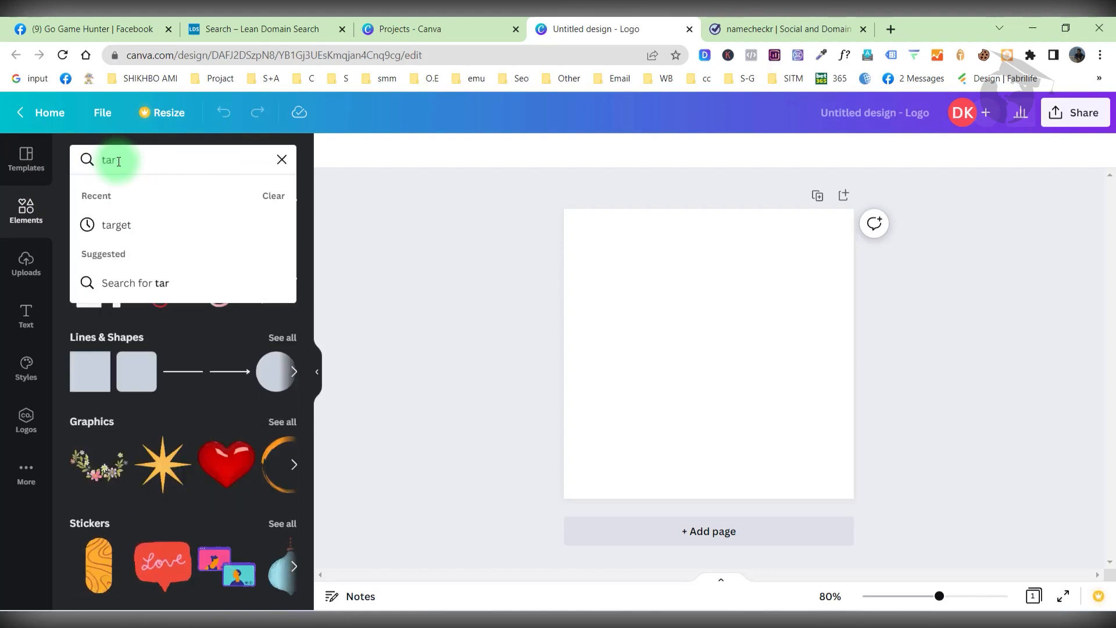
left_click(202, 238)
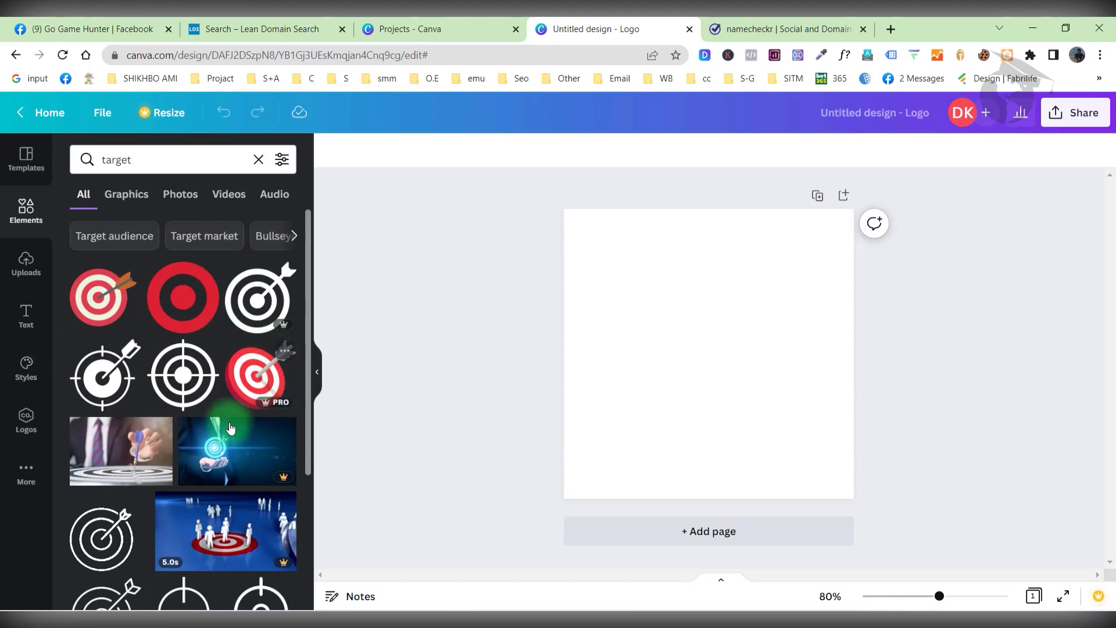
scroll(182, 382, "down", 1)
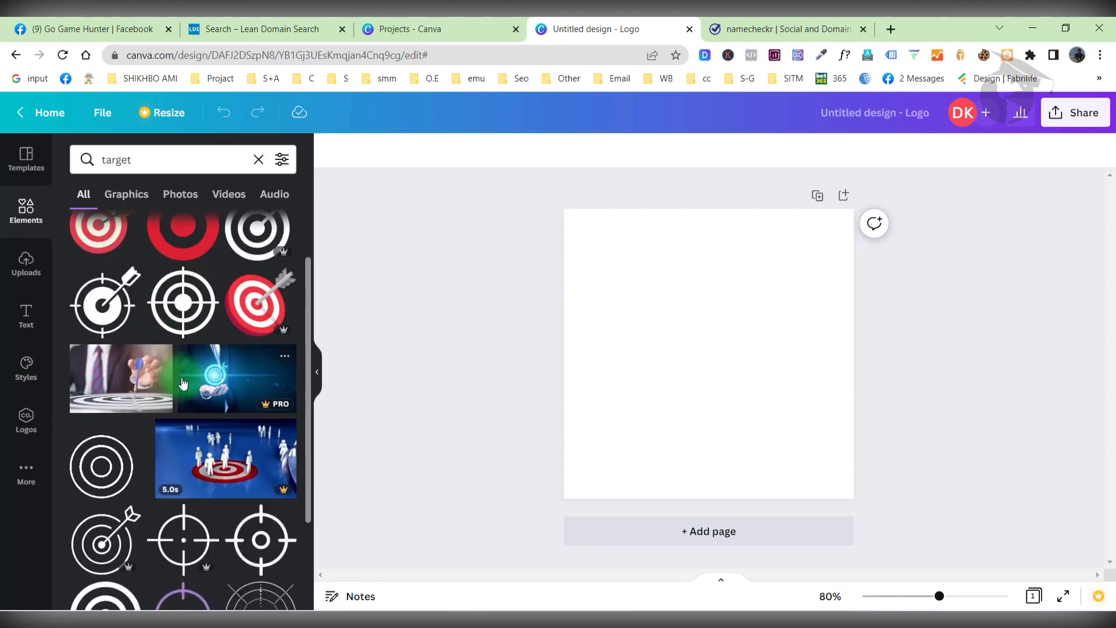
scroll(174, 460, "down", 1)
scroll(215, 401, "down", 2)
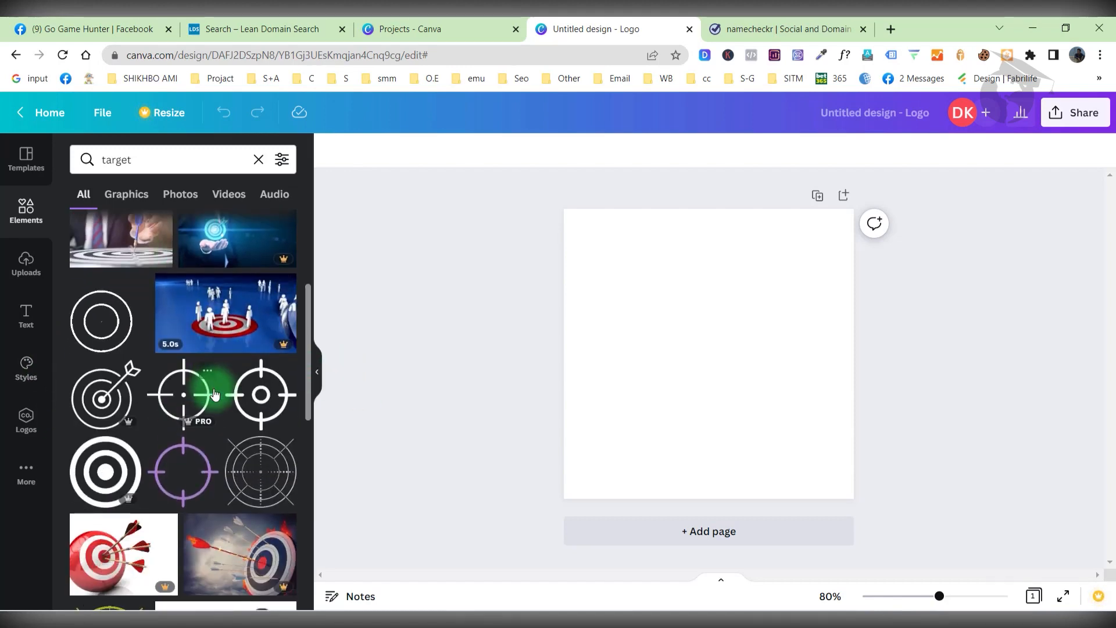
scroll(216, 397, "up", 1)
scroll(215, 397, "down", 5)
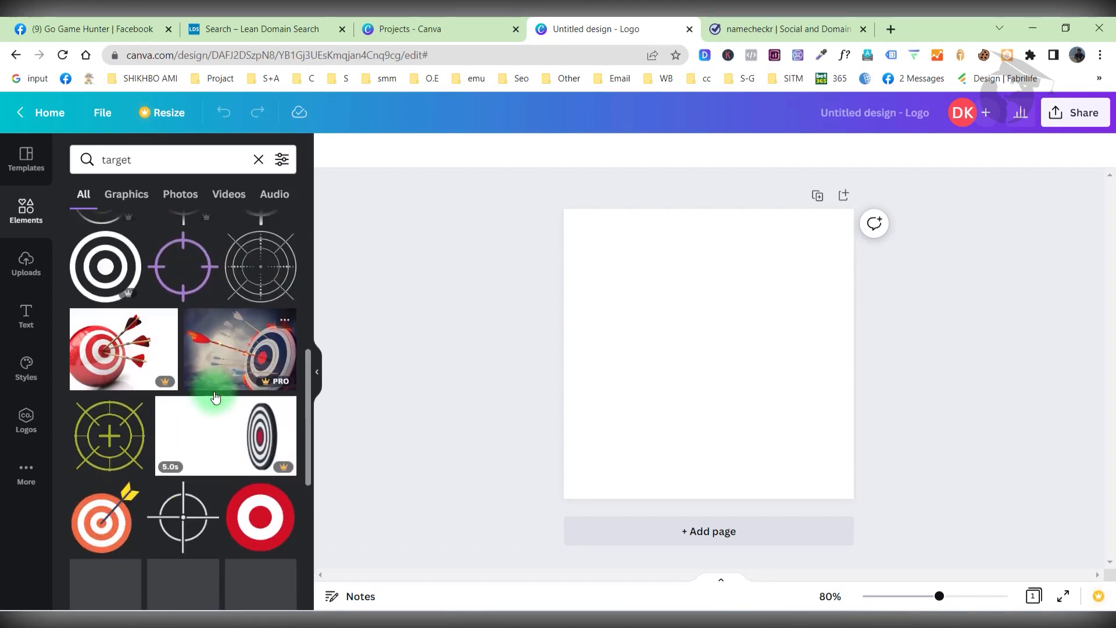
scroll(216, 448, "down", 1)
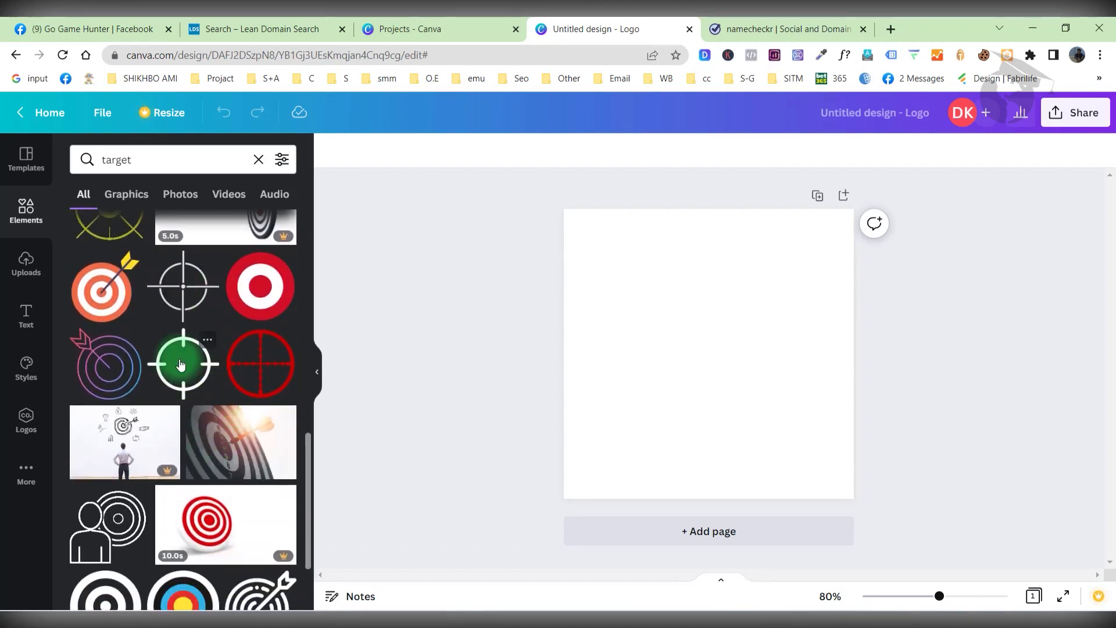
left_click(179, 364)
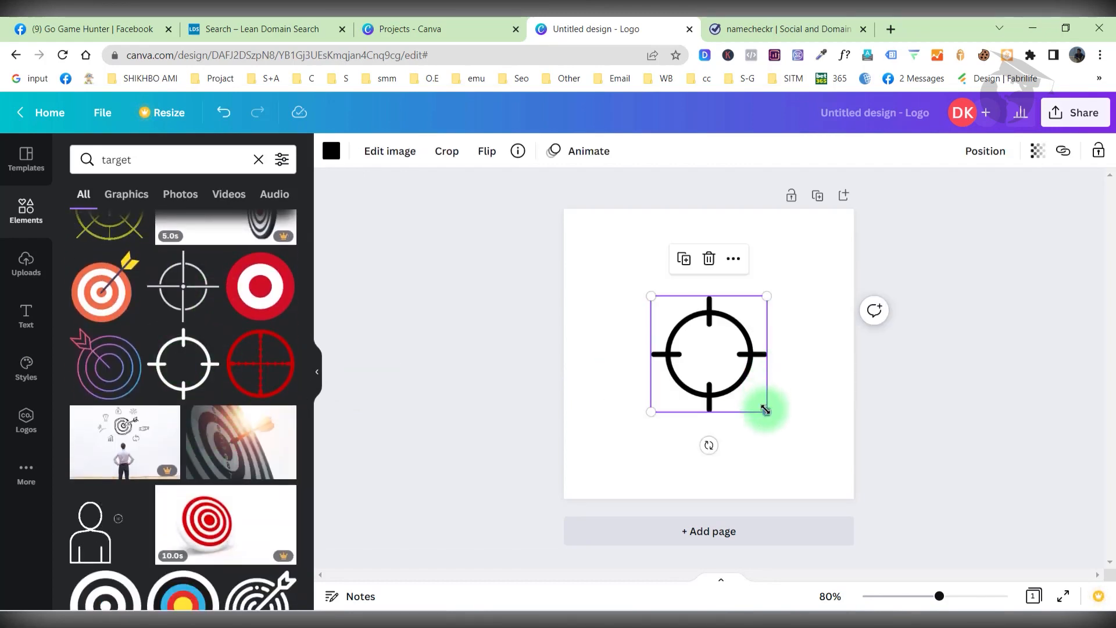
Enlarge the crosshair, move it toward the top, and colour it dark green.
left_click_drag(767, 412, 815, 460)
left_click_drag(736, 380, 695, 321)
left_click(331, 151)
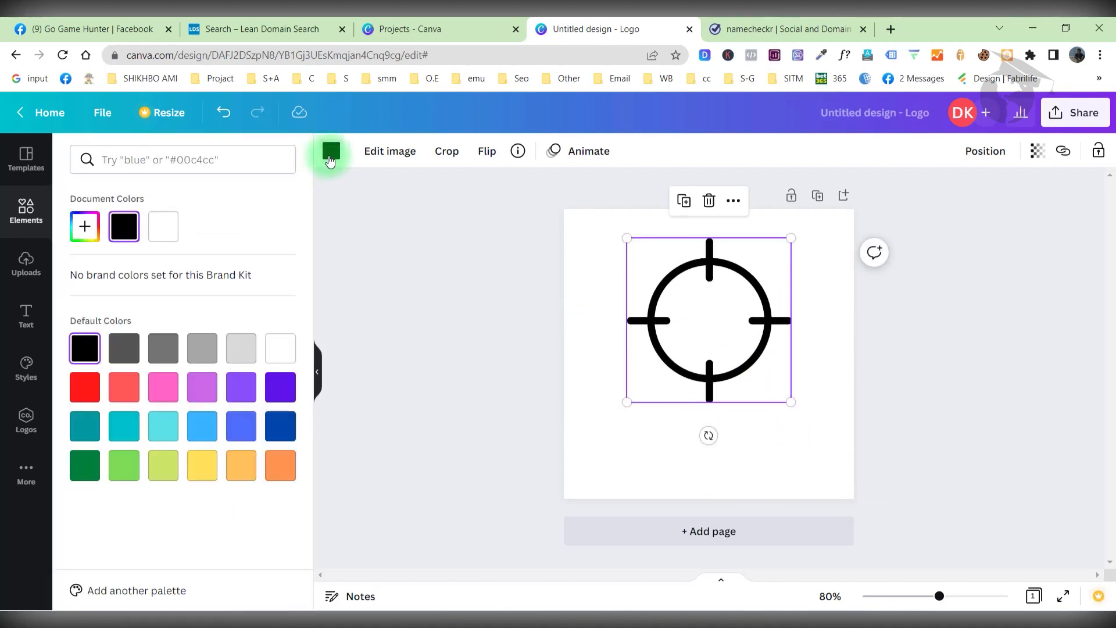
left_click(86, 465)
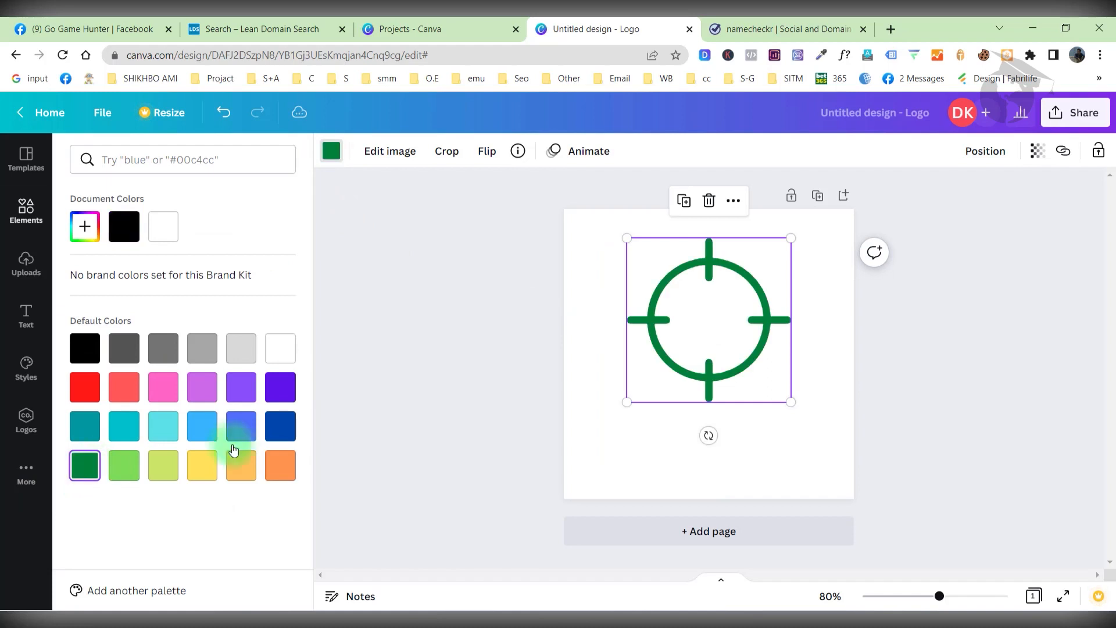
left_click(609, 446)
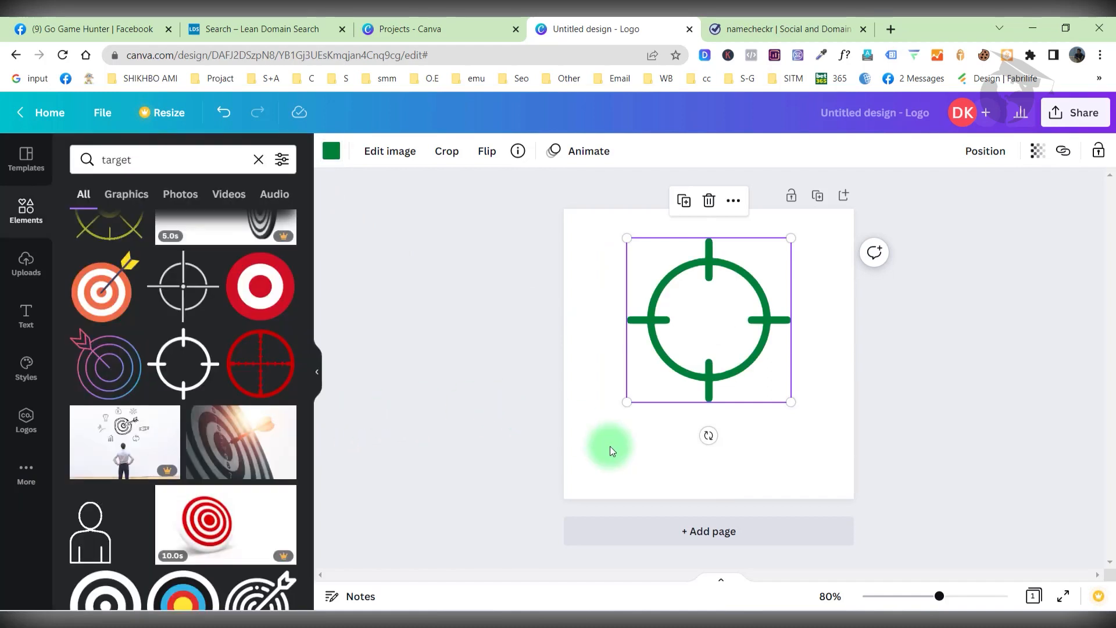
left_click(609, 445)
Try grey and light green backgrounds, then settle on pale green #E7F8E0.
left_click(332, 151)
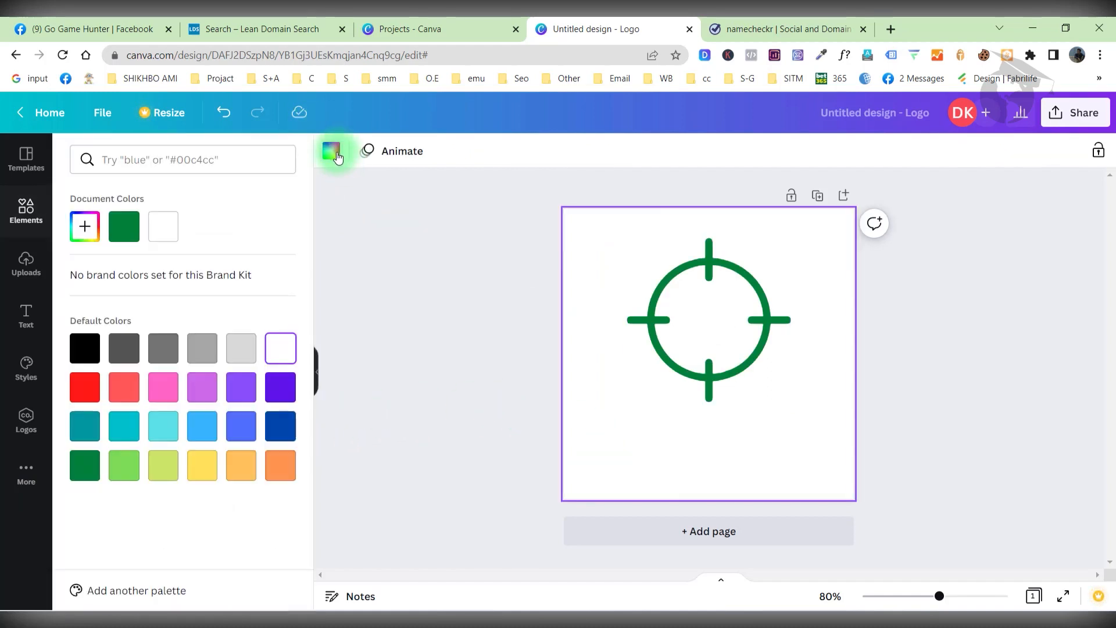
left_click(243, 356)
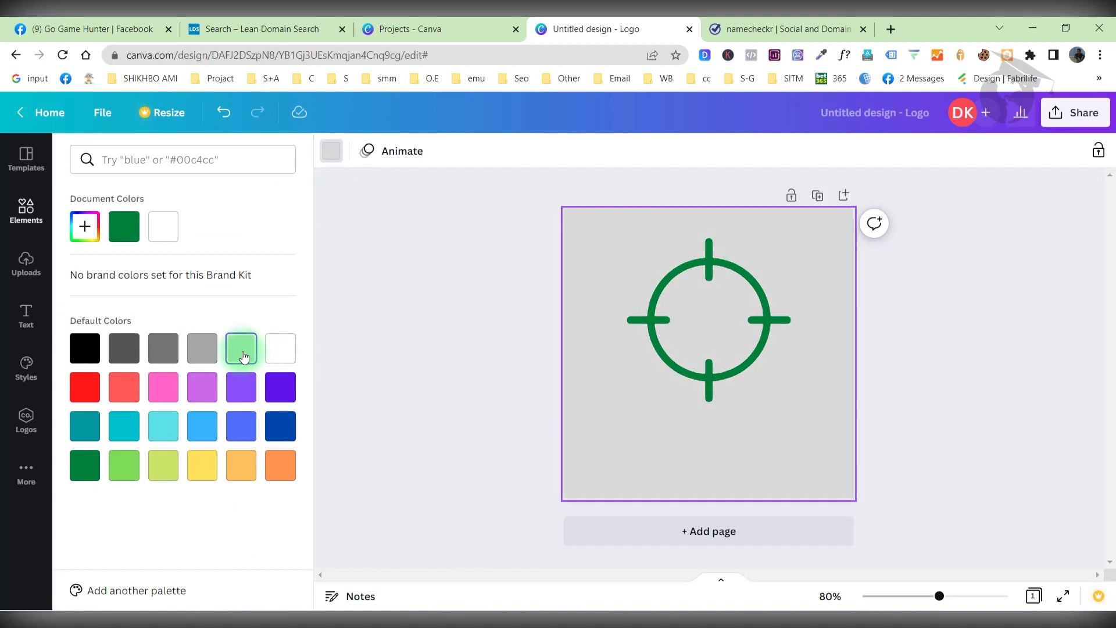
left_click(85, 226)
left_click_drag(89, 273, 84, 263)
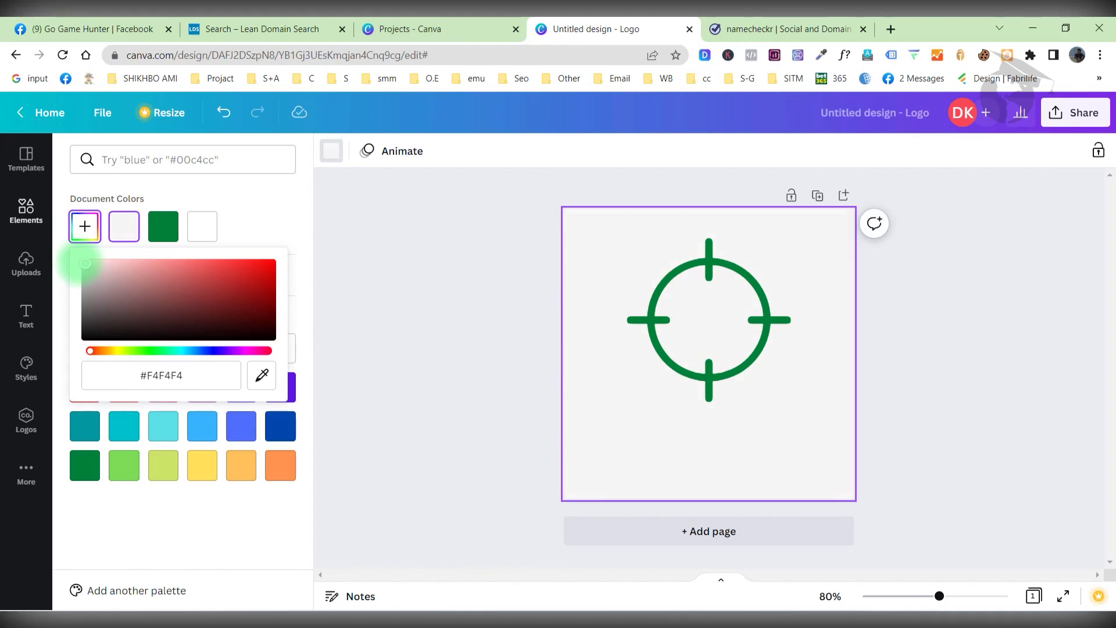
left_click(124, 465)
left_click(85, 226)
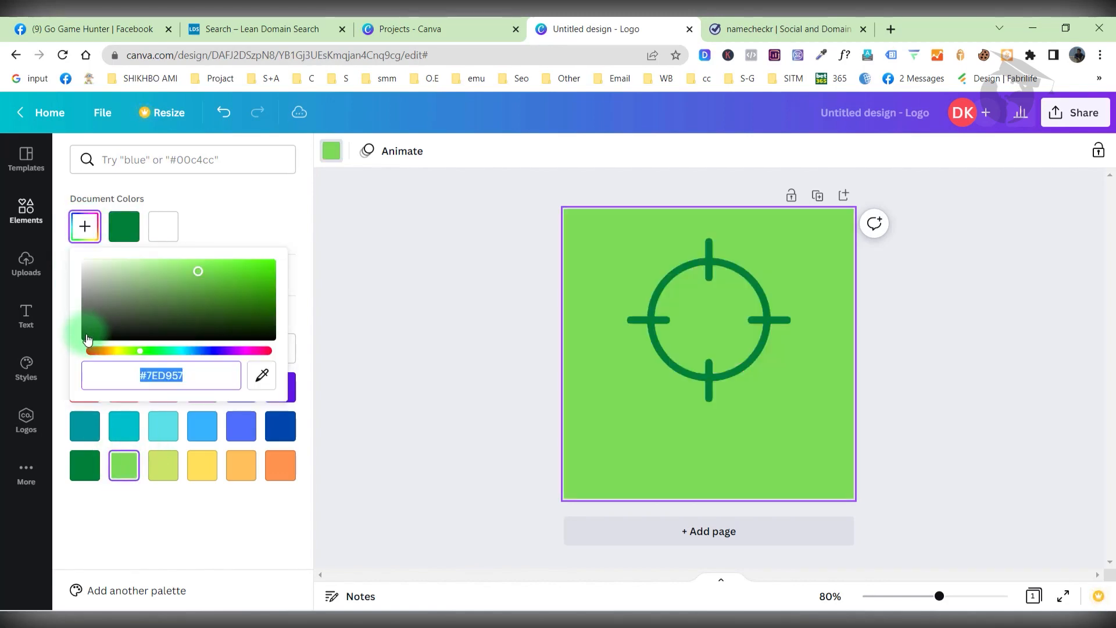
left_click(103, 264)
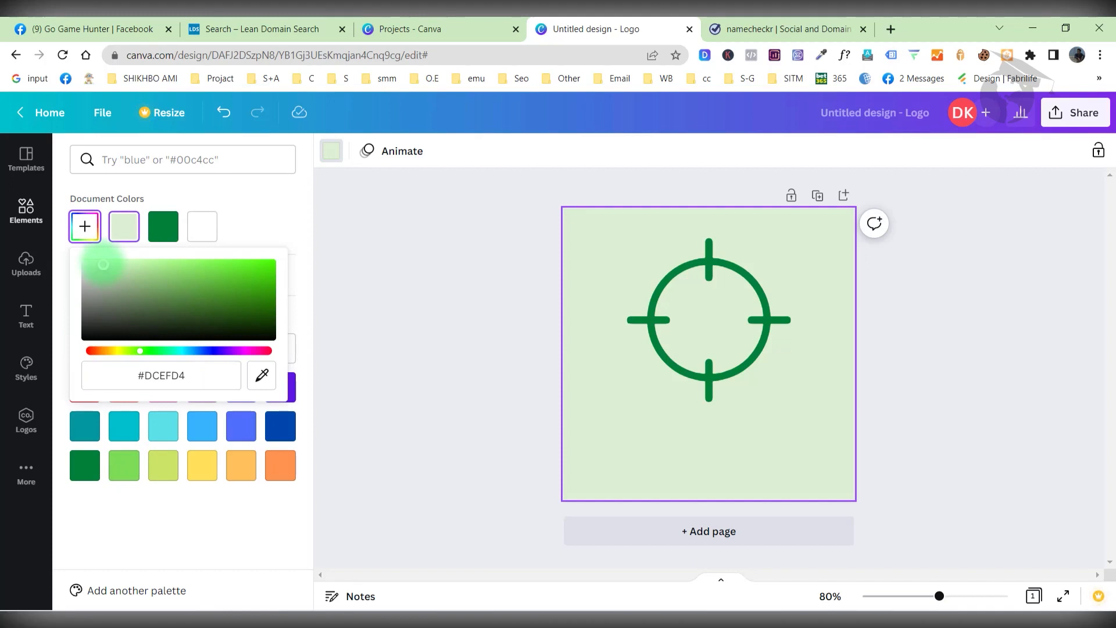
left_click_drag(104, 265, 101, 262)
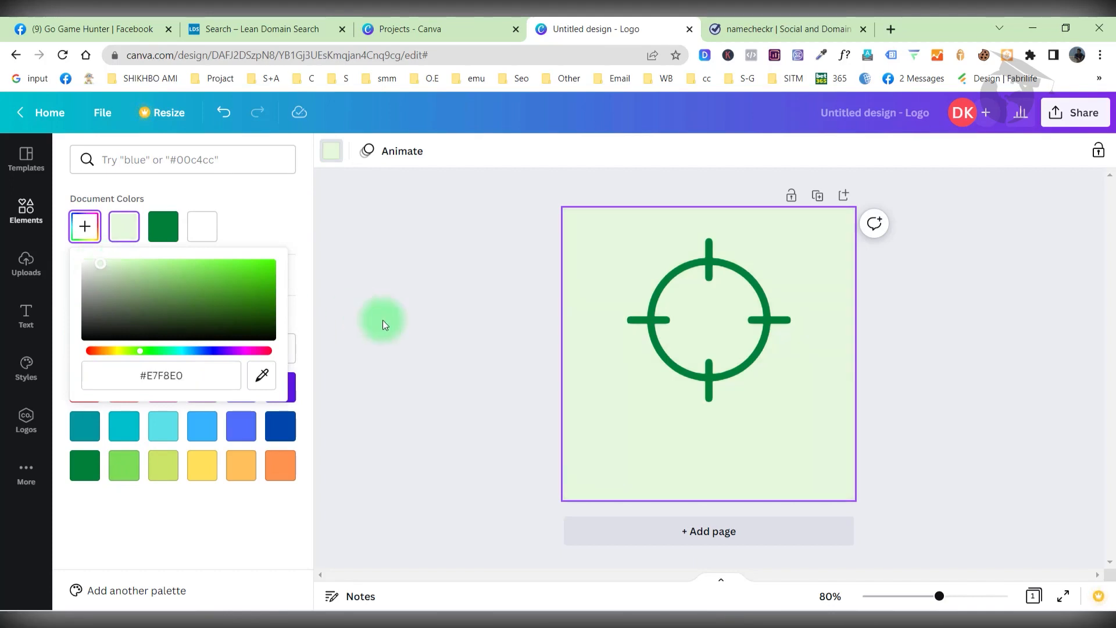
left_click(475, 298)
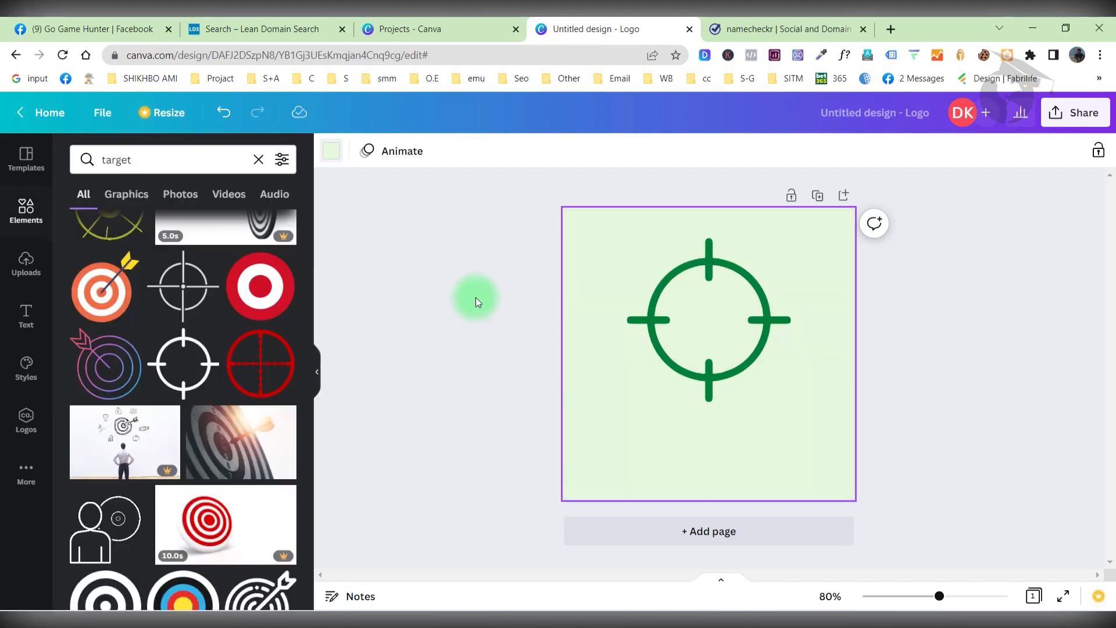
Add a heading text box to the logo, undoing an incorrect paste.
left_click(26, 314)
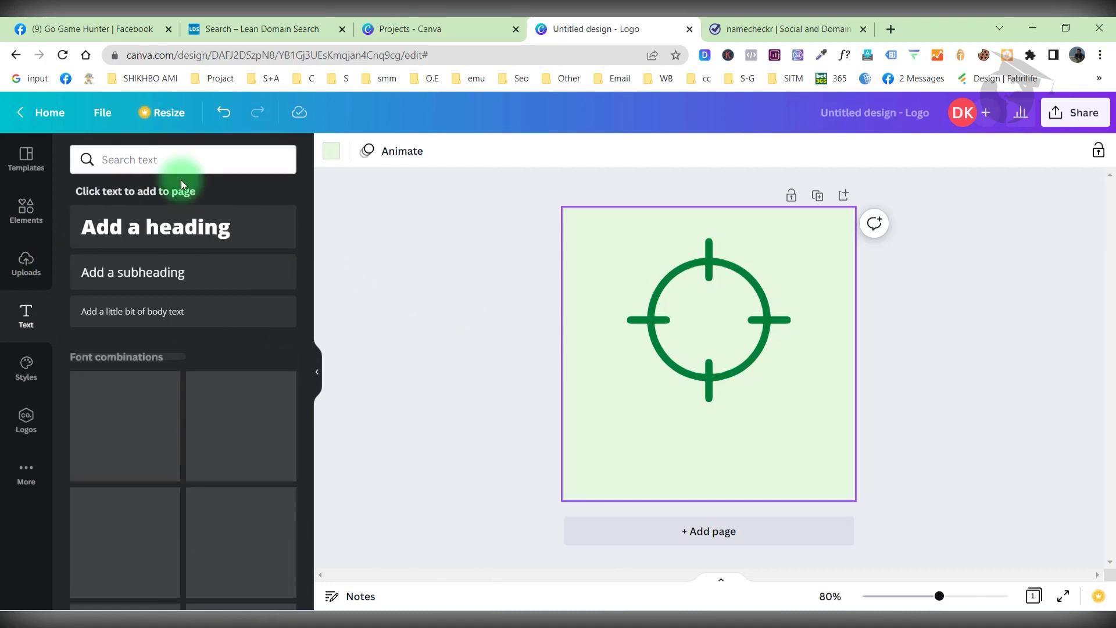
left_click(287, 244)
triple_click(688, 343)
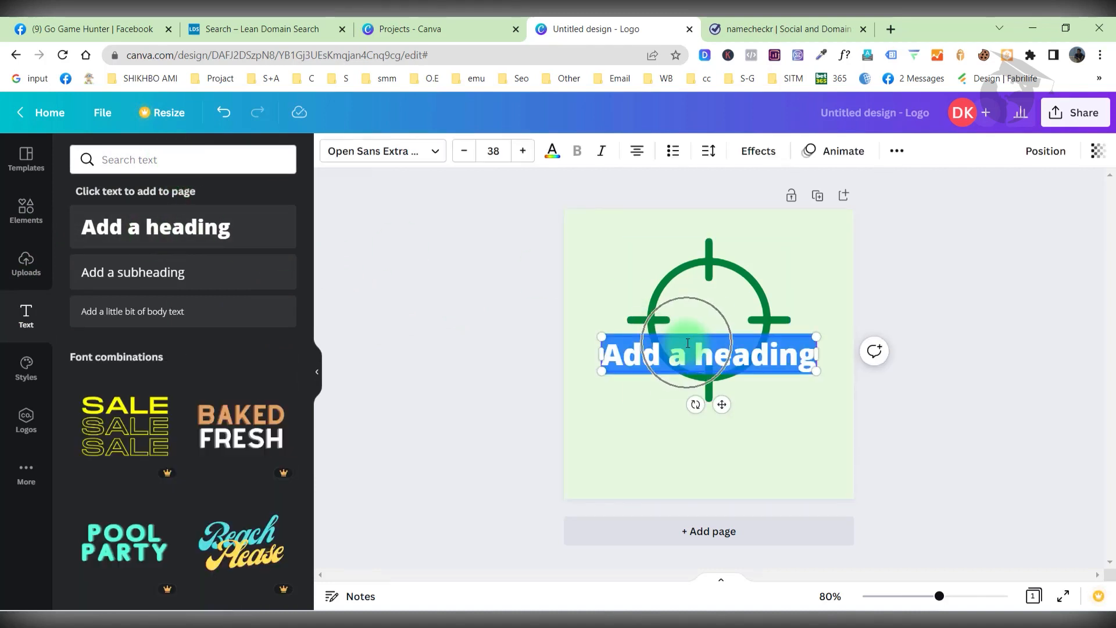
key("ctrl+v")
key("ctrl+z")
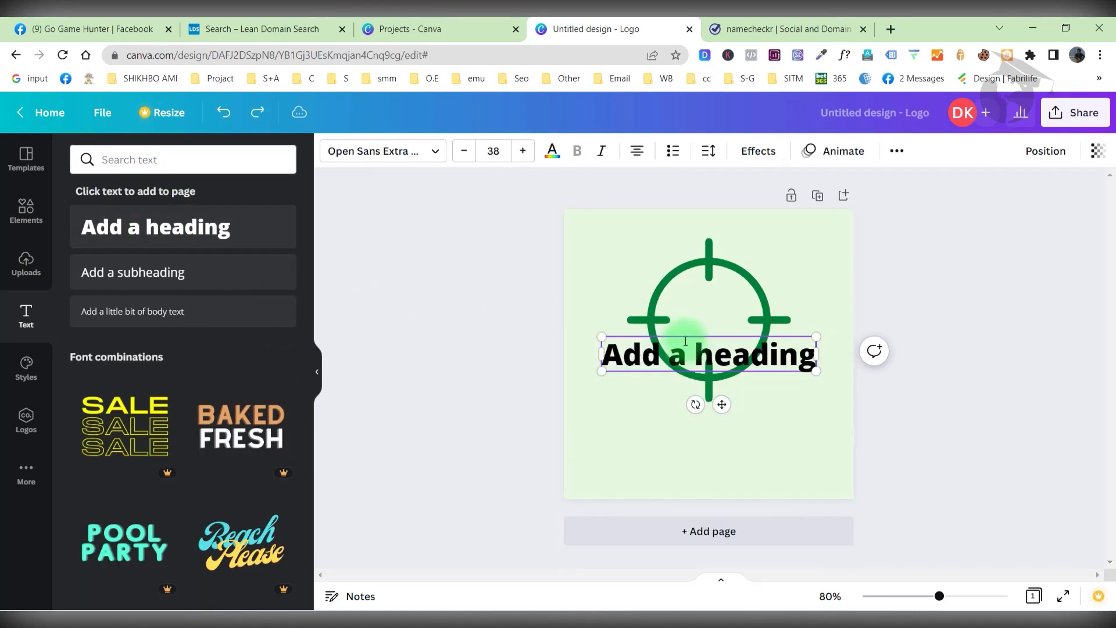
Copy the page name 'Go Game Hunter' from Facebook into the heading.
left_click(76, 26)
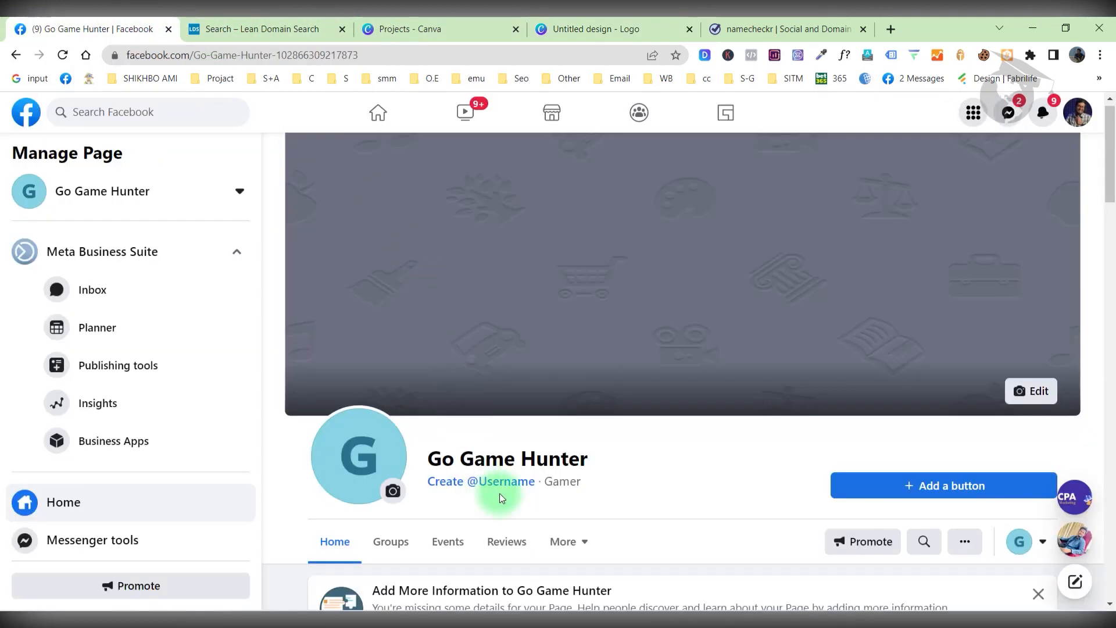
left_click_drag(587, 459, 429, 454)
key("ctrl+c")
left_click(773, 29)
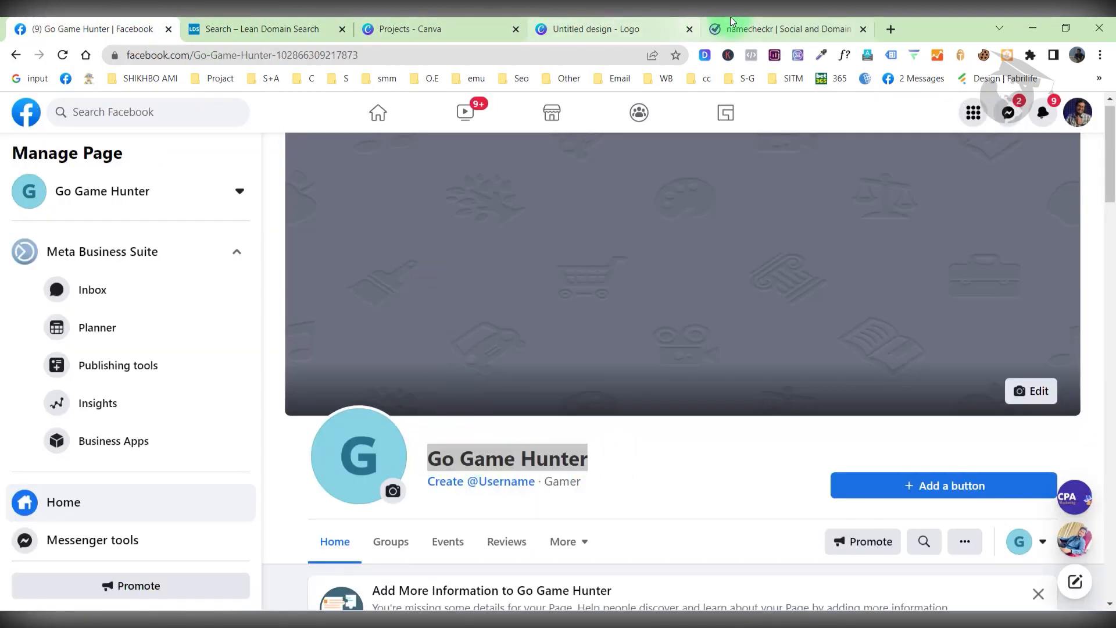
left_click(405, 26)
left_click(581, 29)
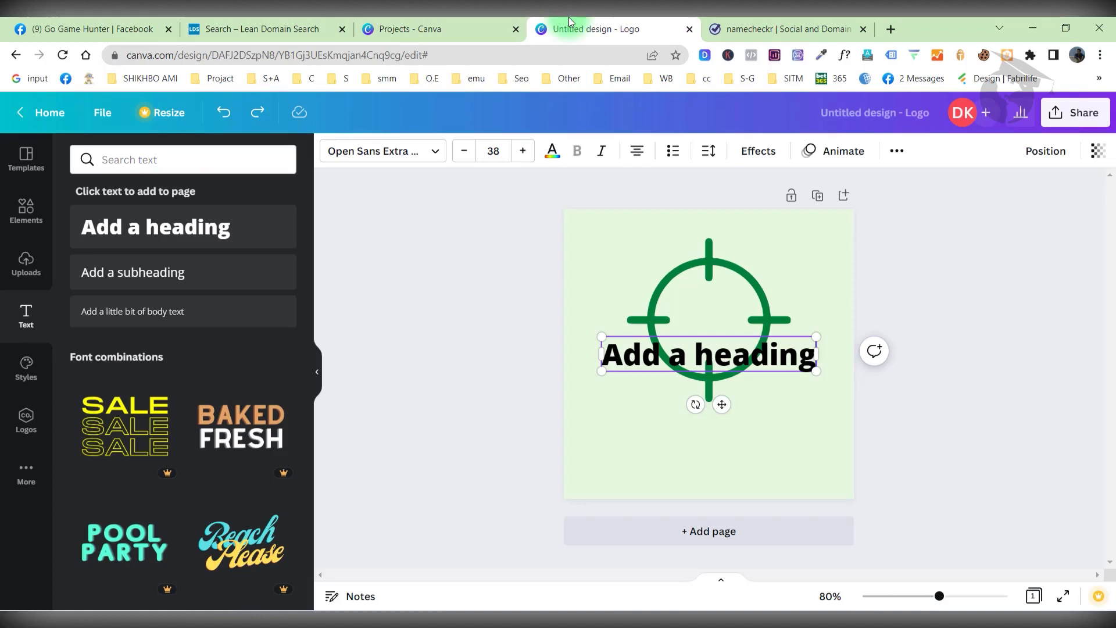
double_click(706, 352)
key("ctrl+v")
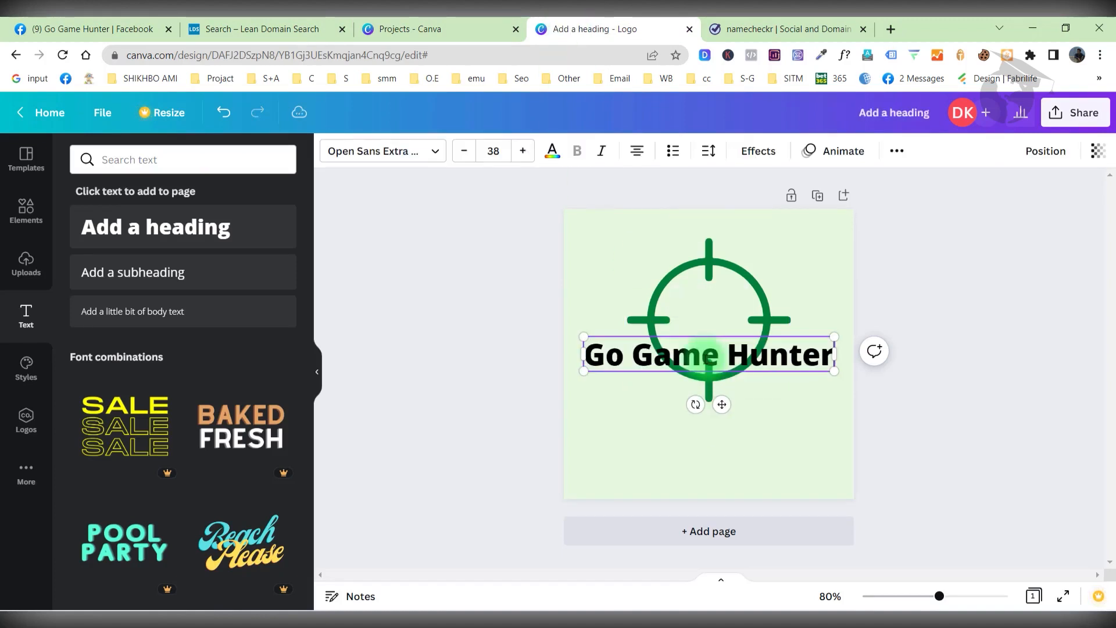
Move 'Game Hunter' into its own text box beneath the crosshair, leaving 'Go' inside.
left_click(632, 347)
left_click_drag(632, 348, 828, 356)
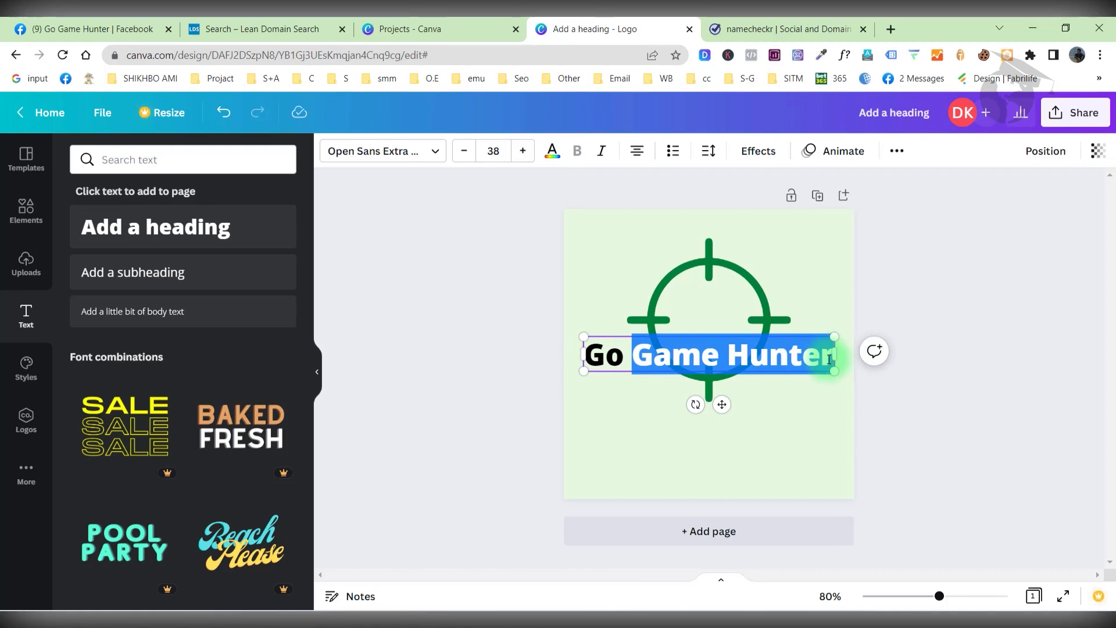
key("ctrl+x")
left_click(673, 461)
key("ctrl+v")
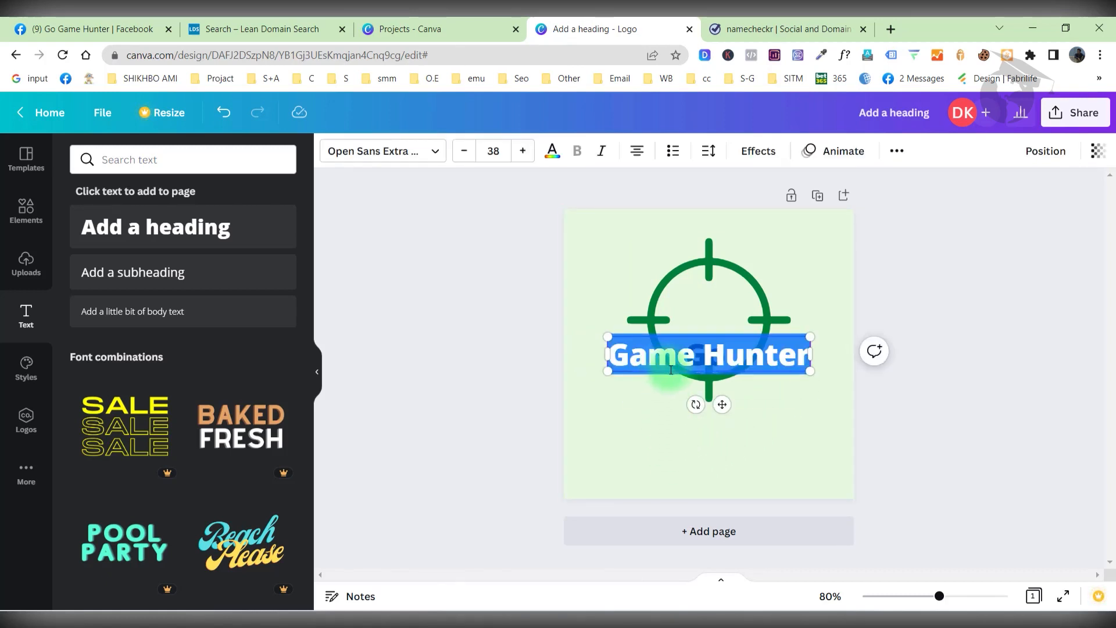
left_click_drag(663, 372, 686, 480)
left_click(694, 358)
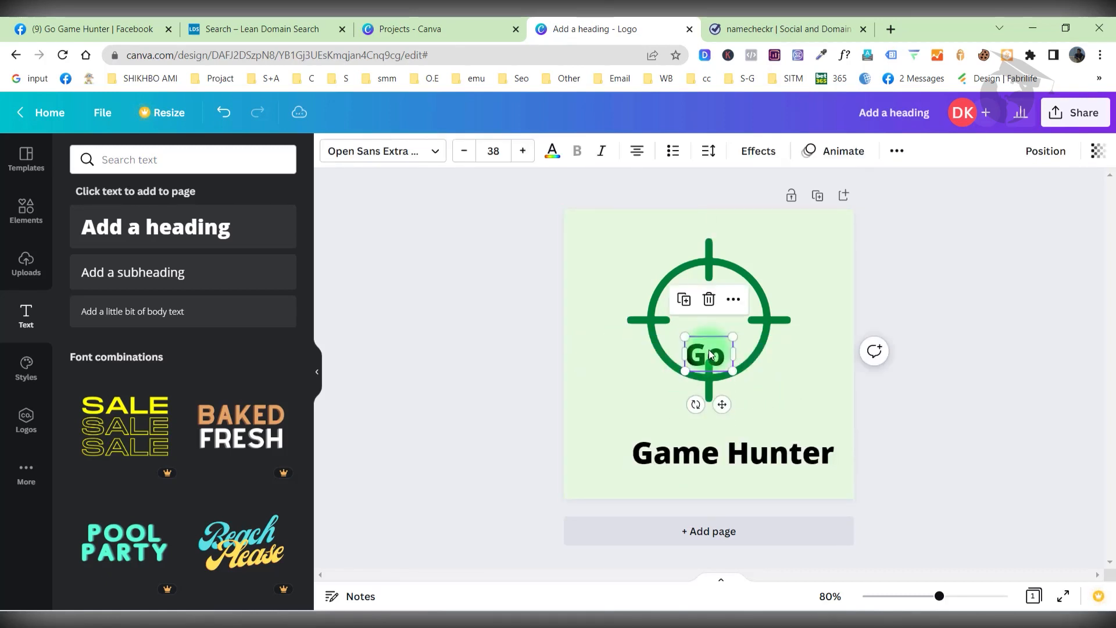
Move Go up into the crosshair, enlarge it to about 84 and set it in Gagalin.
left_click_drag(708, 318, 708, 278)
mouse_move(732, 331)
left_mouse_down()
mouse_move(772, 374)
mouse_move(790, 372)
mouse_move(721, 332)
left_mouse_up()
left_click(391, 161)
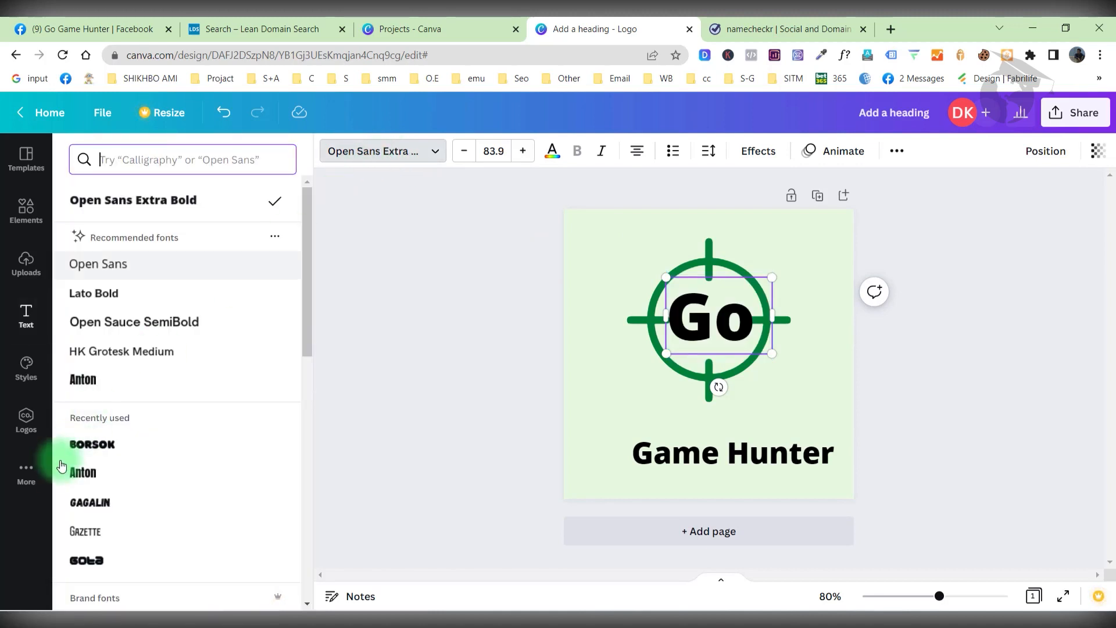
scroll(58, 474, "down", 1)
left_click(74, 431)
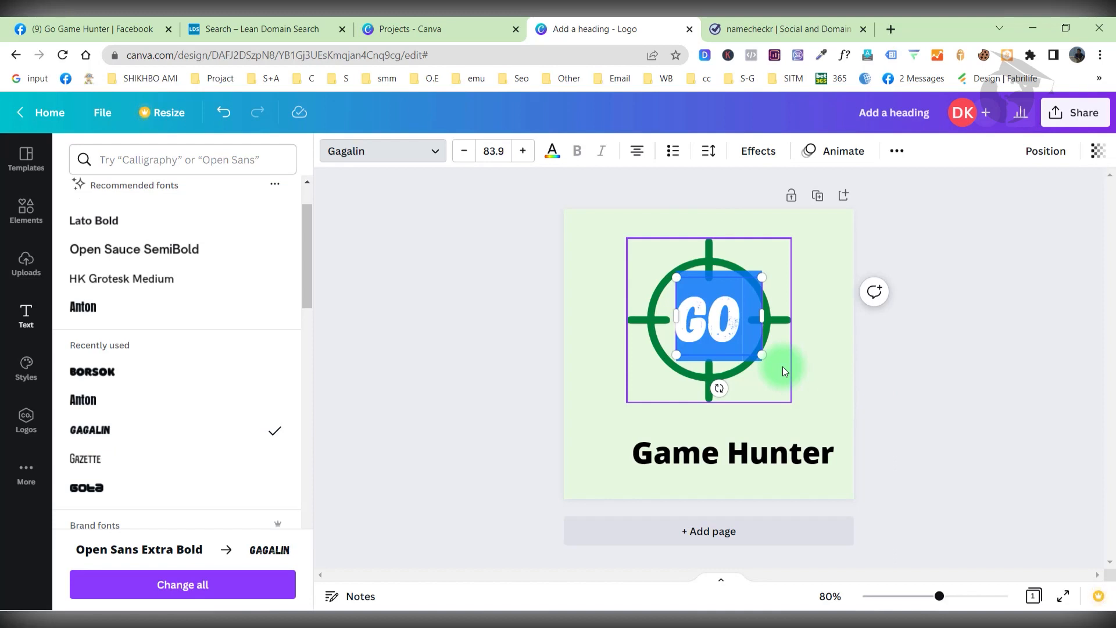
left_click(708, 314)
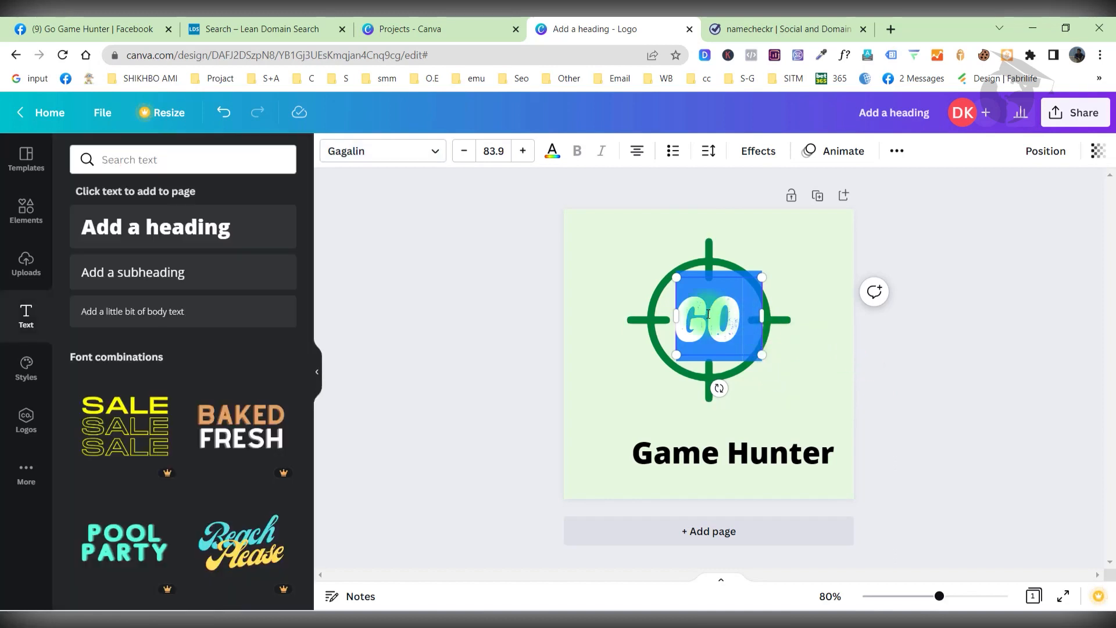
Delete the trailing space after GO and centre it inside the crosshair.
left_click(749, 322)
double_click(760, 323)
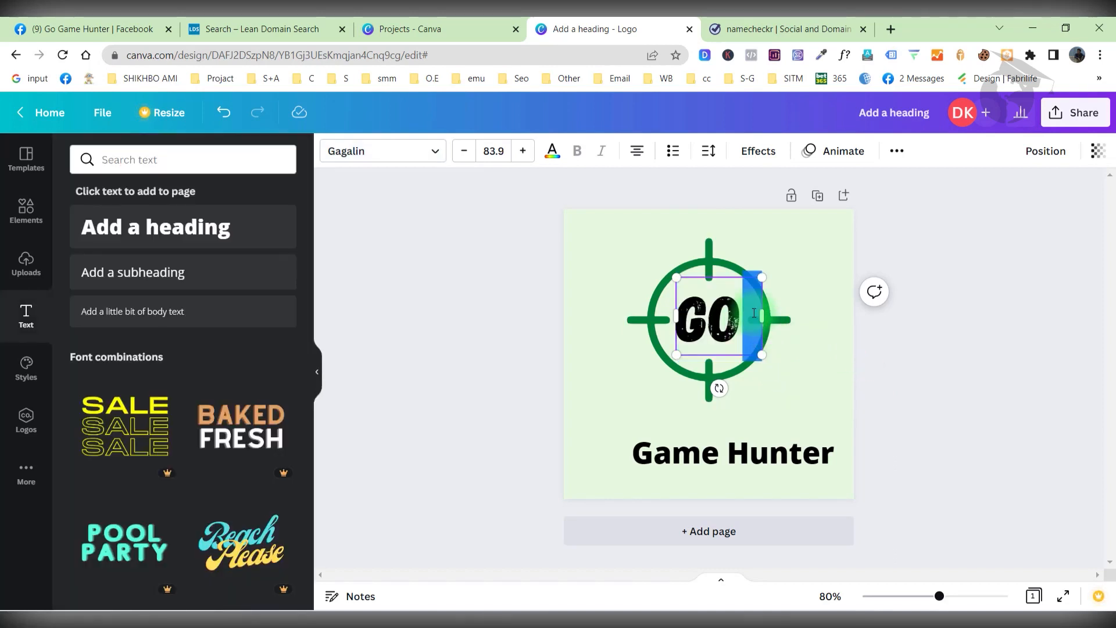
key("BackSpace")
left_click(1001, 411)
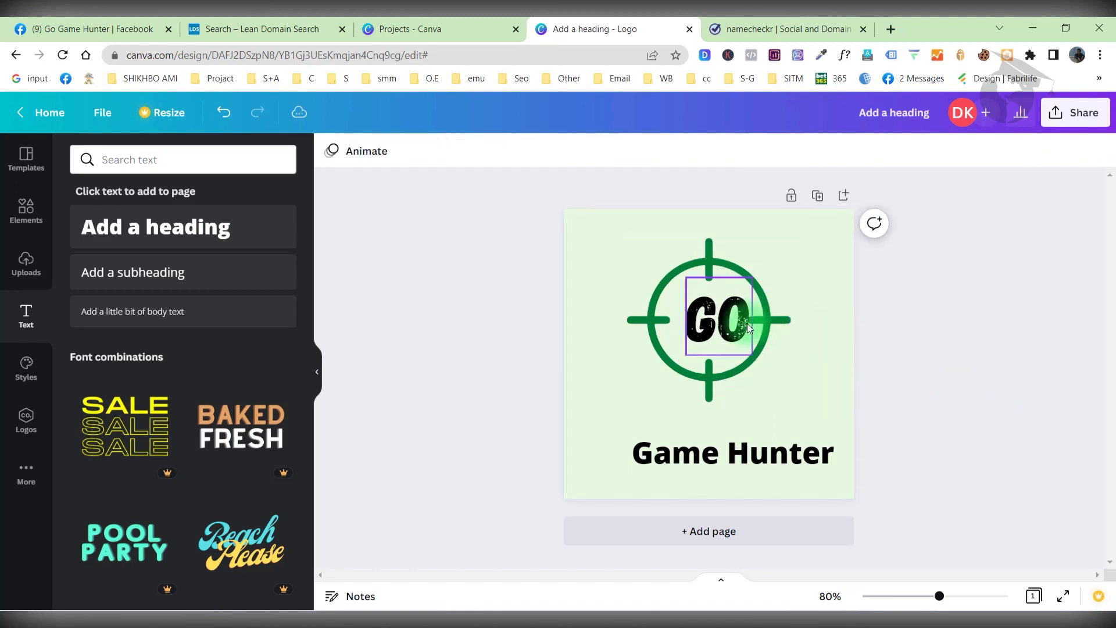
left_click_drag(736, 324, 728, 326)
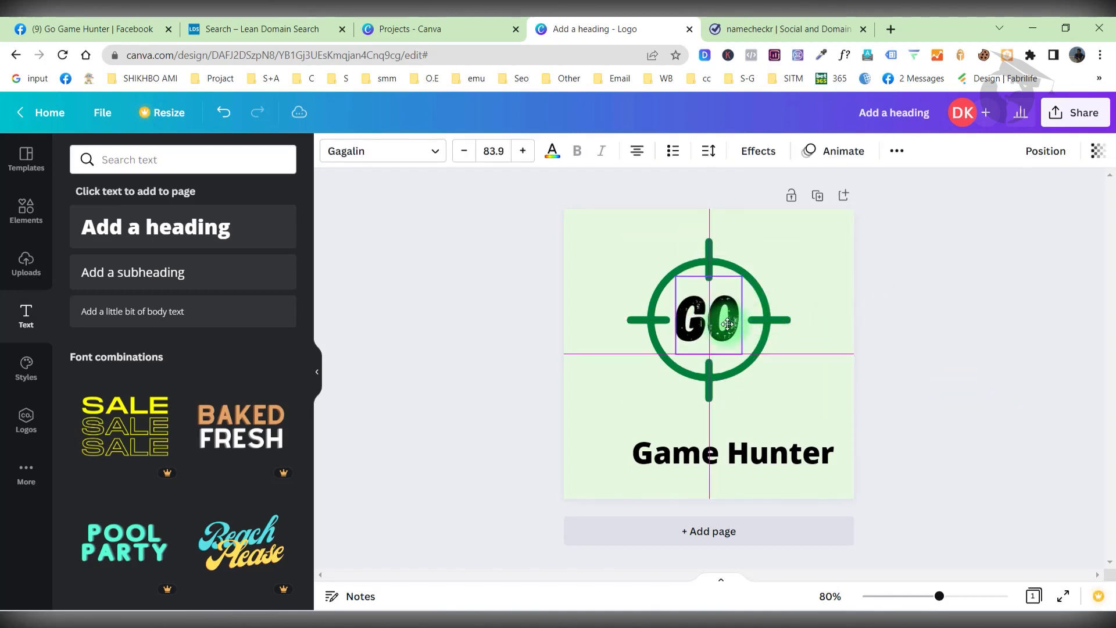
Give GO a Lift shadow effect with reduced intensity.
left_click(758, 151)
left_click(255, 252)
left_click_drag(177, 334, 142, 336)
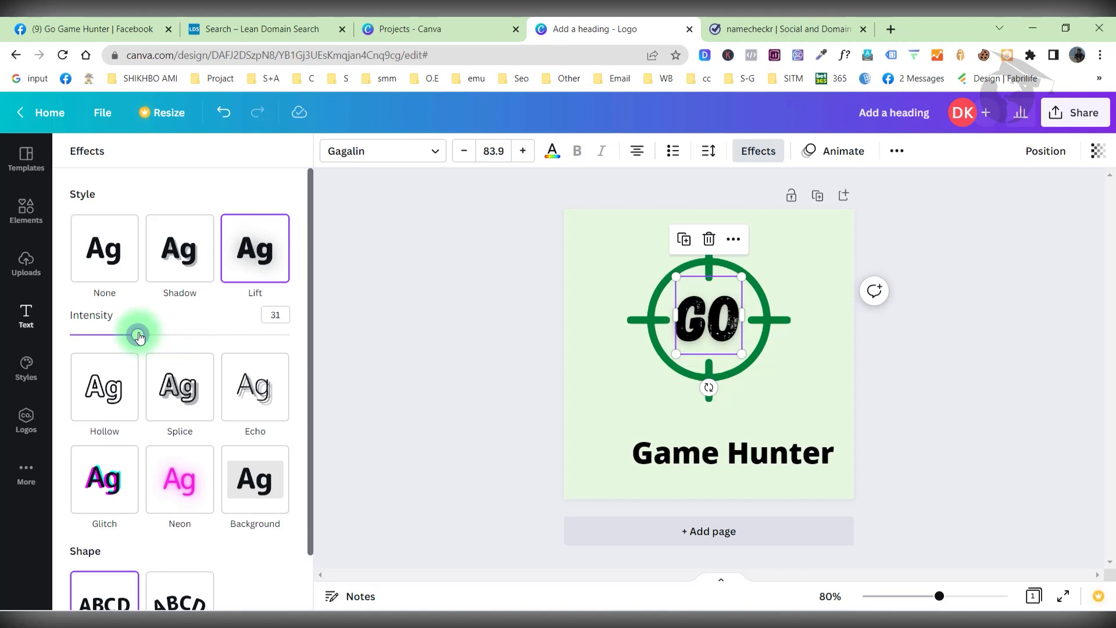
left_click(283, 317)
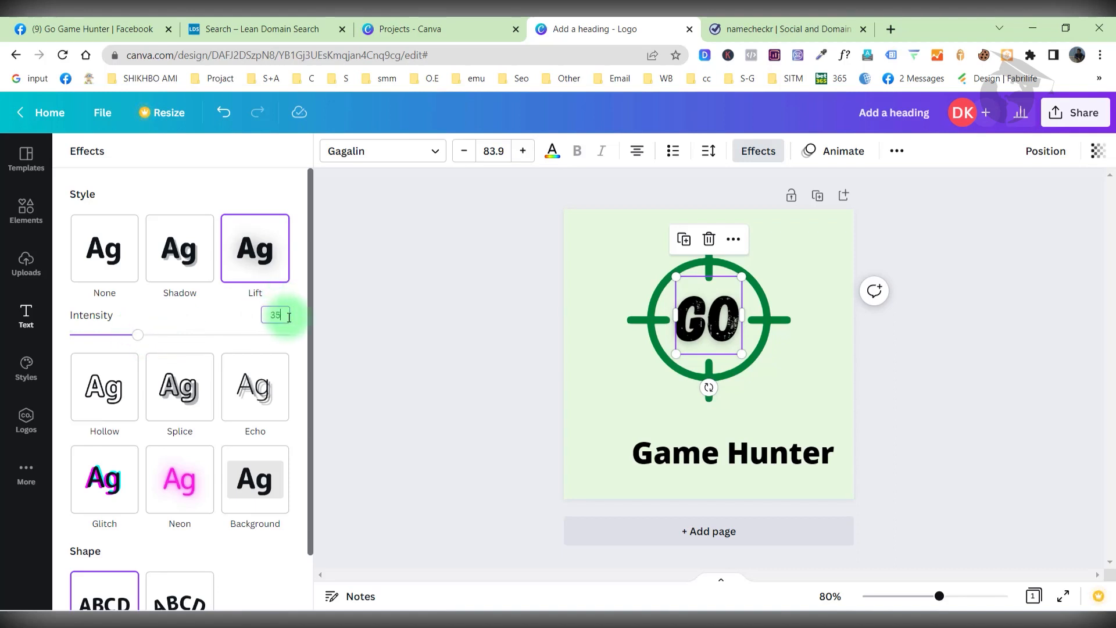
left_click(540, 433)
Move the Game Hunter line up closer to the crosshair and realign GO.
left_click(654, 458)
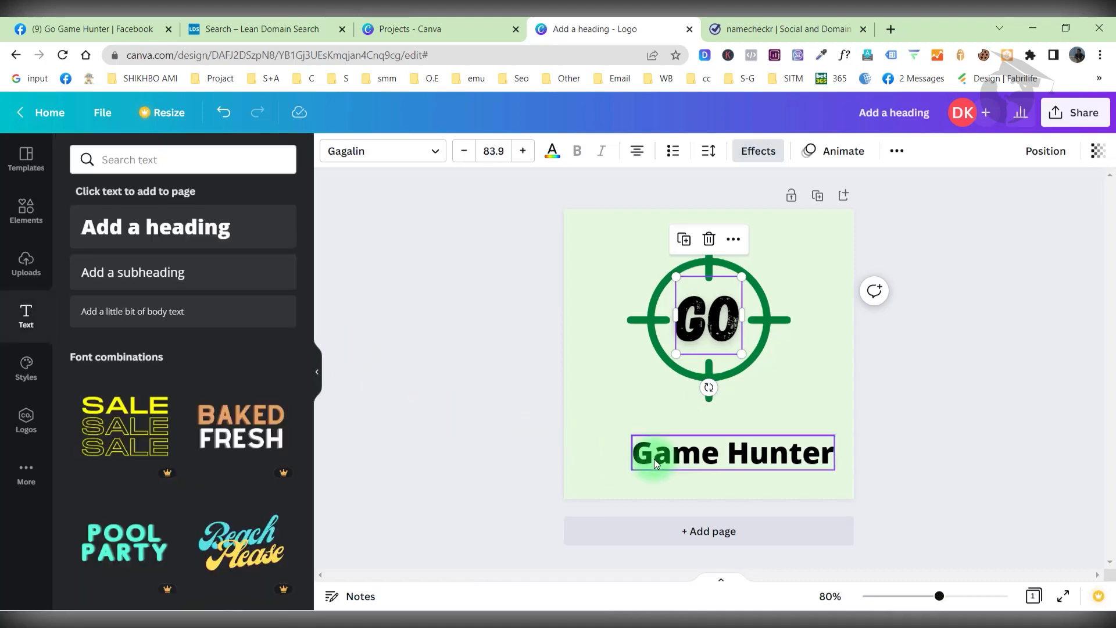
left_click_drag(693, 459, 684, 438)
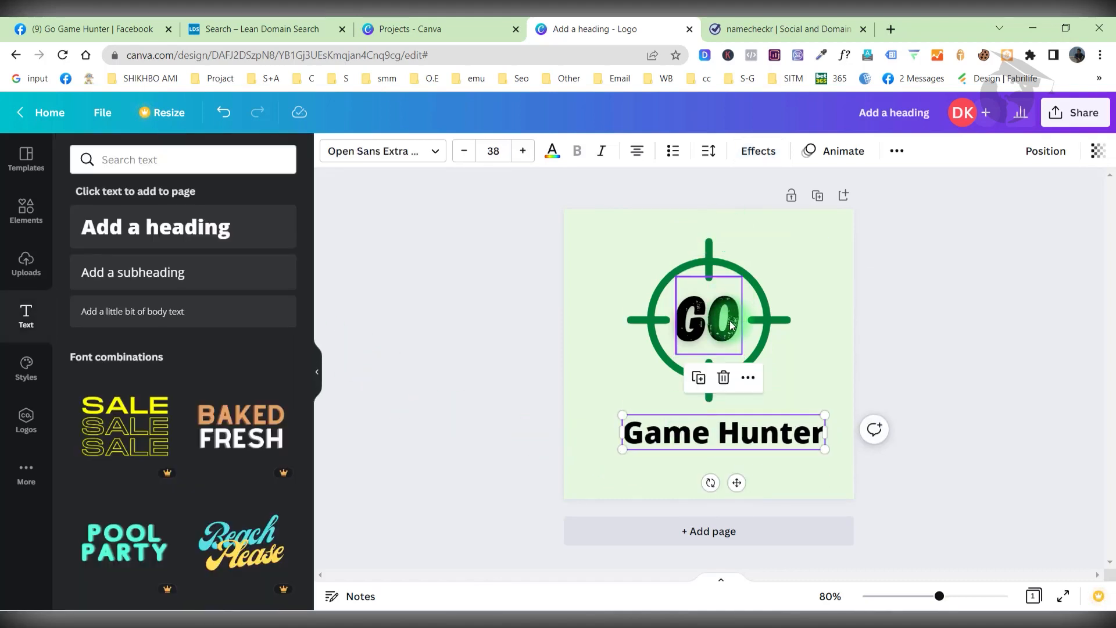
left_click_drag(730, 326, 730, 326)
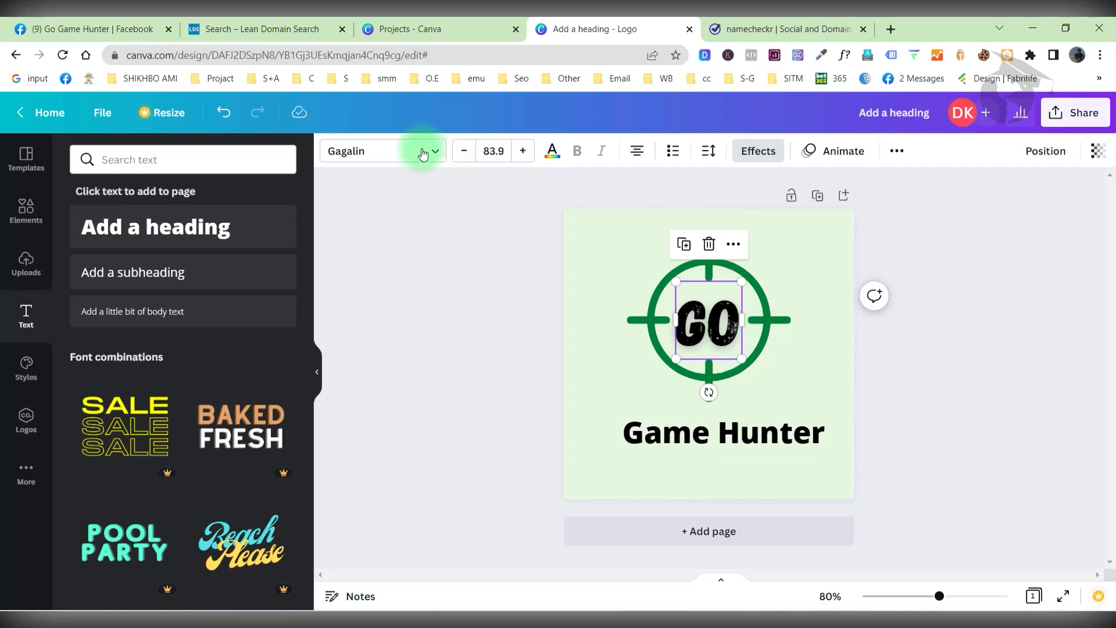
Colour the GO text green.
left_click(552, 152)
left_click(166, 381)
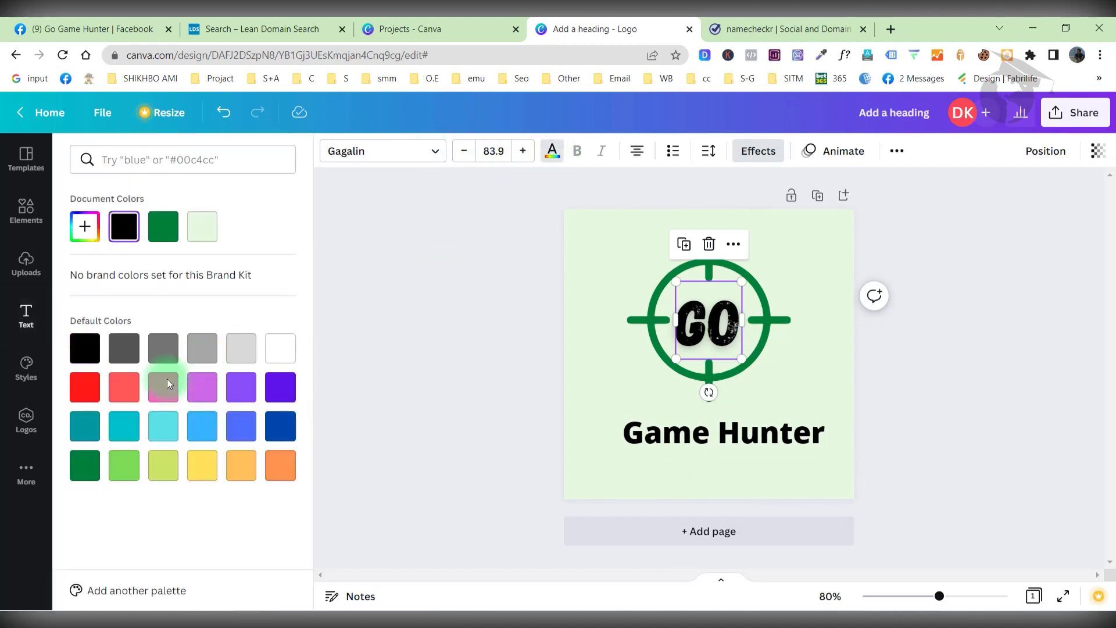
left_click(85, 465)
Set the whole Game Hunter heading in Gagalin so it reads GAME HUNTER.
left_click(513, 421)
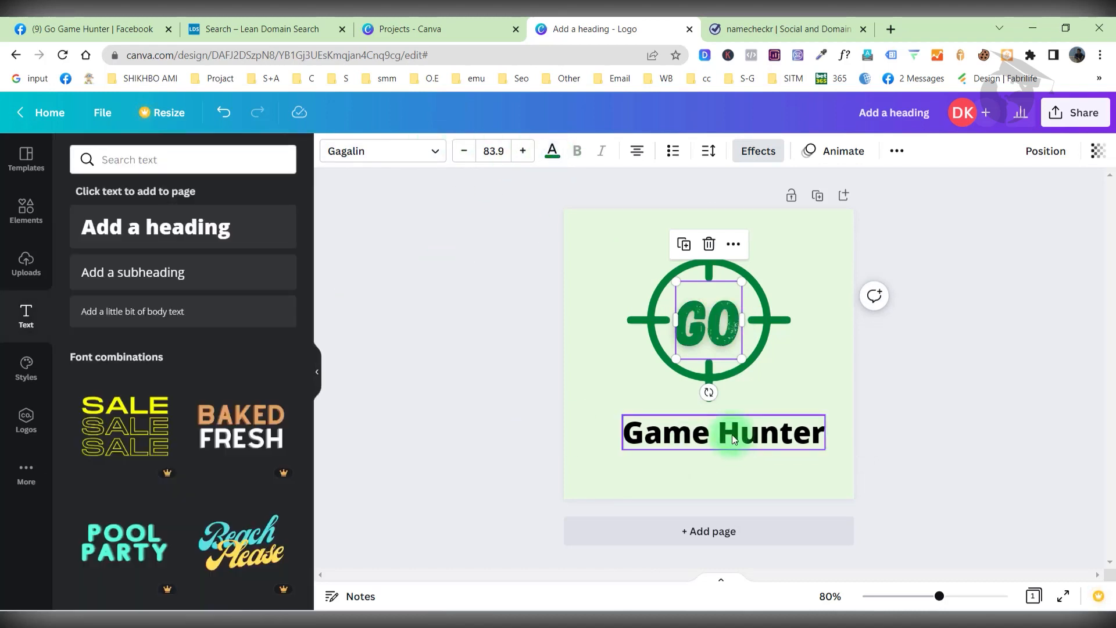
double_click(731, 434)
left_click(335, 150)
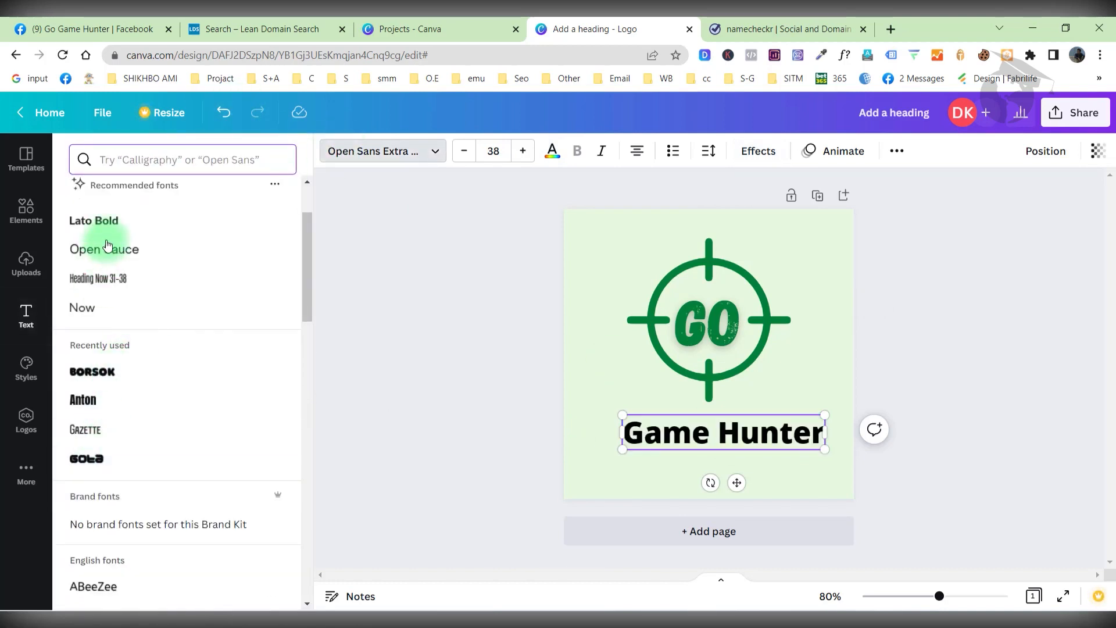
scroll(118, 374, "down", 6)
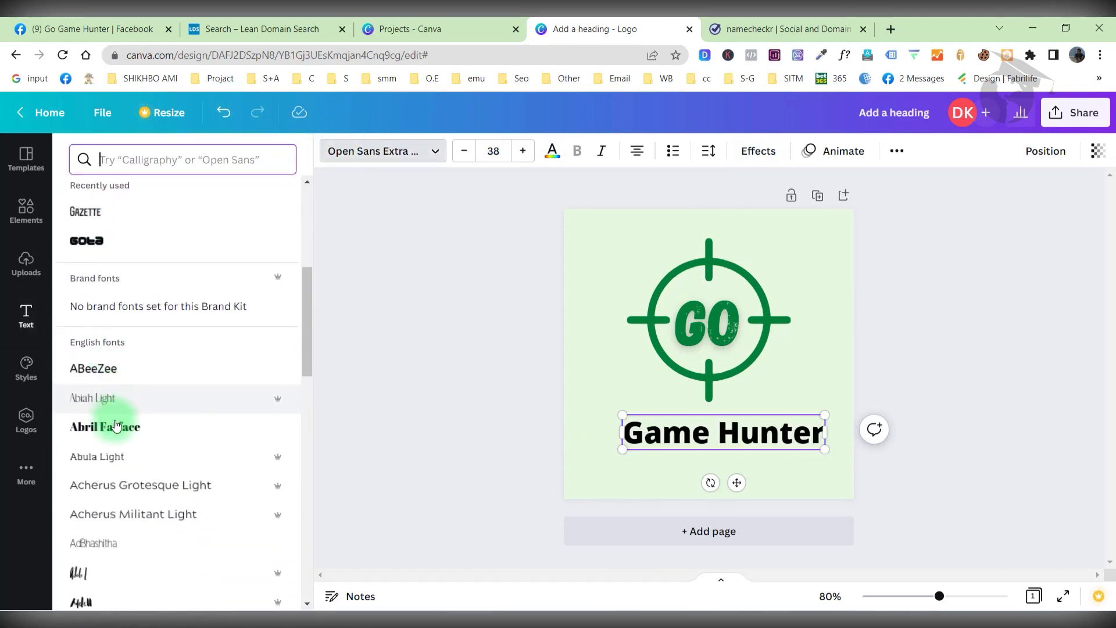
scroll(114, 441, "up", 8)
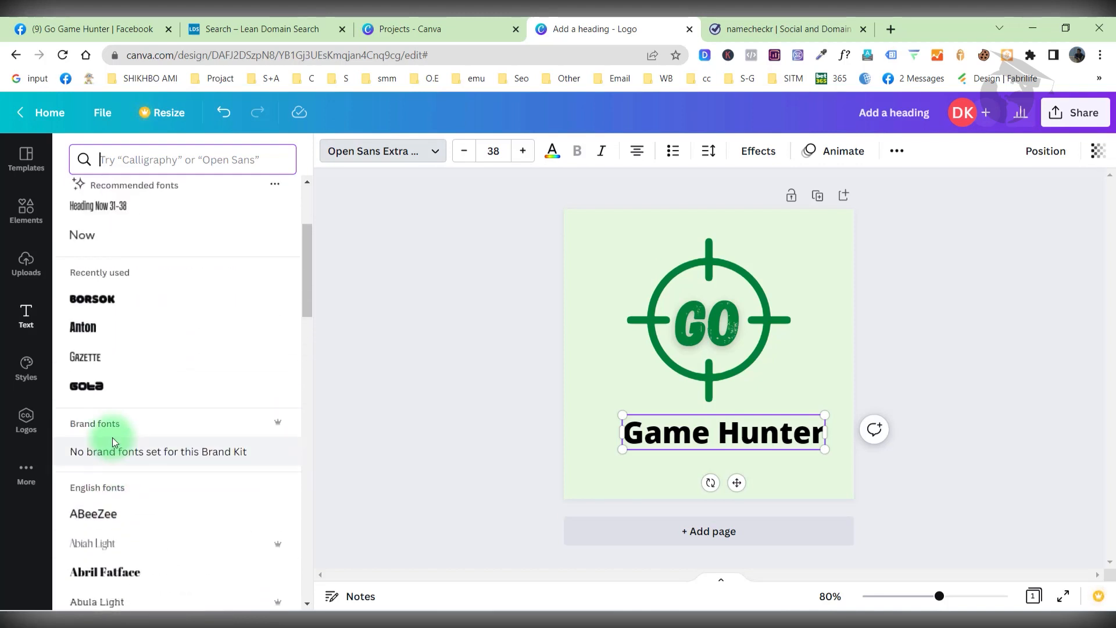
left_click(100, 213)
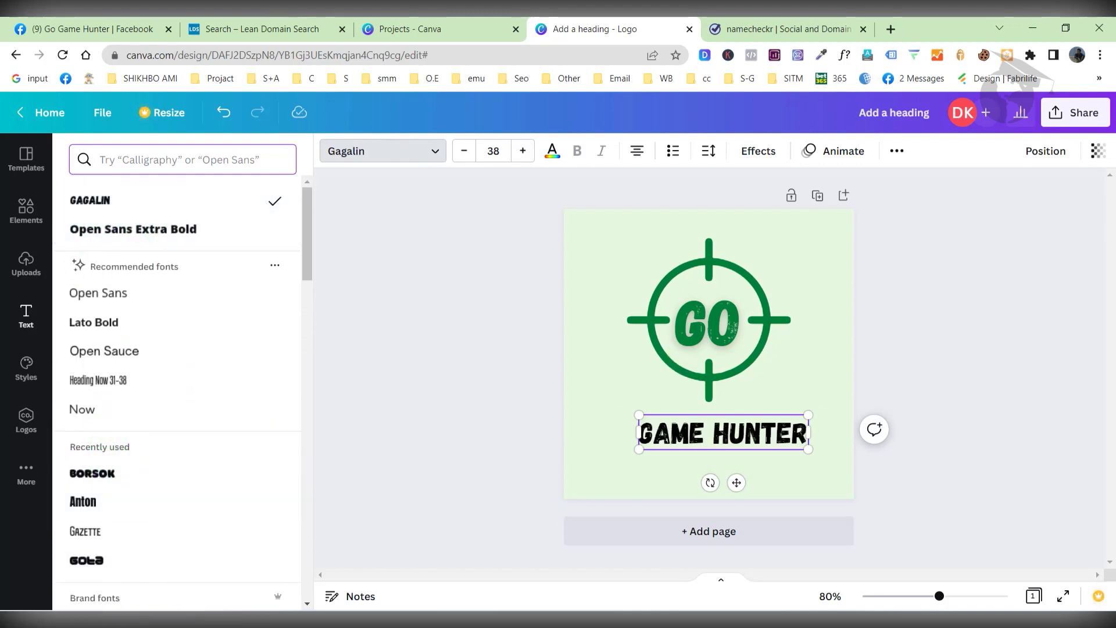
left_click(698, 436)
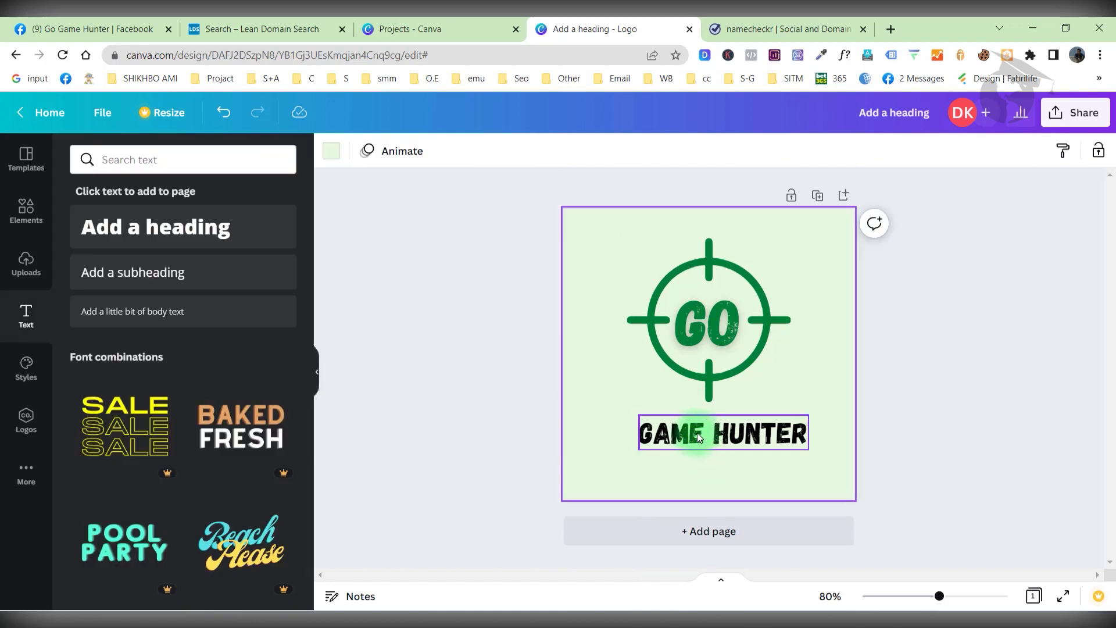
Colour the GAME HUNTER text green.
double_click(698, 433)
left_click(552, 152)
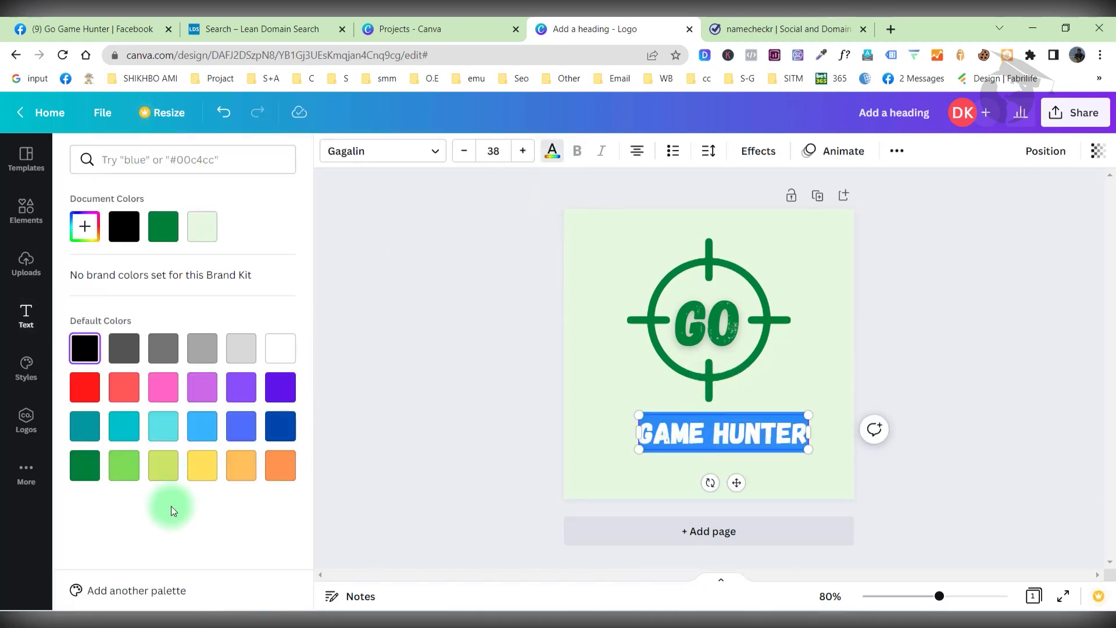
left_click(85, 468)
left_click(544, 420)
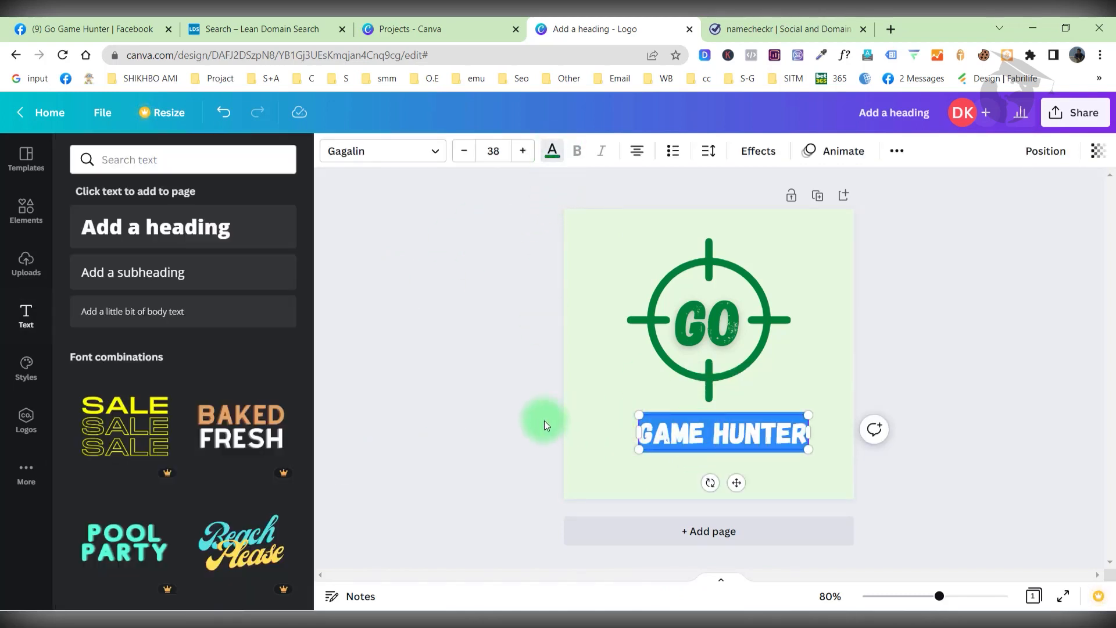
Enlarge GAME HUNTER to size 55.4 and centre it beneath GO.
left_click_drag(681, 434, 670, 413)
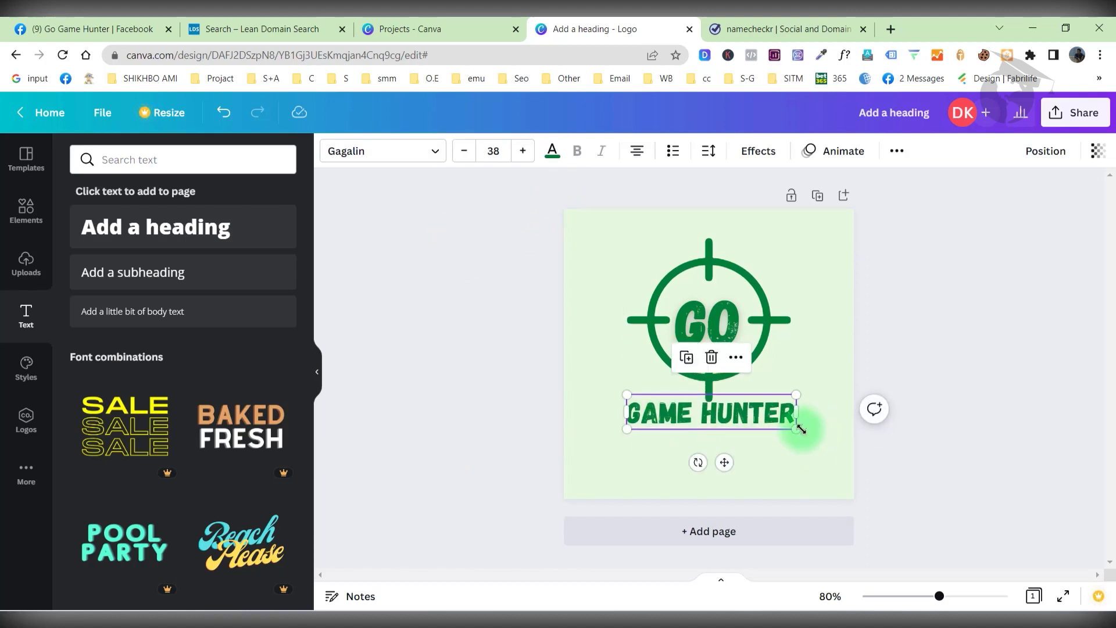
left_click_drag(801, 429, 874, 445)
left_click_drag(786, 421, 752, 428)
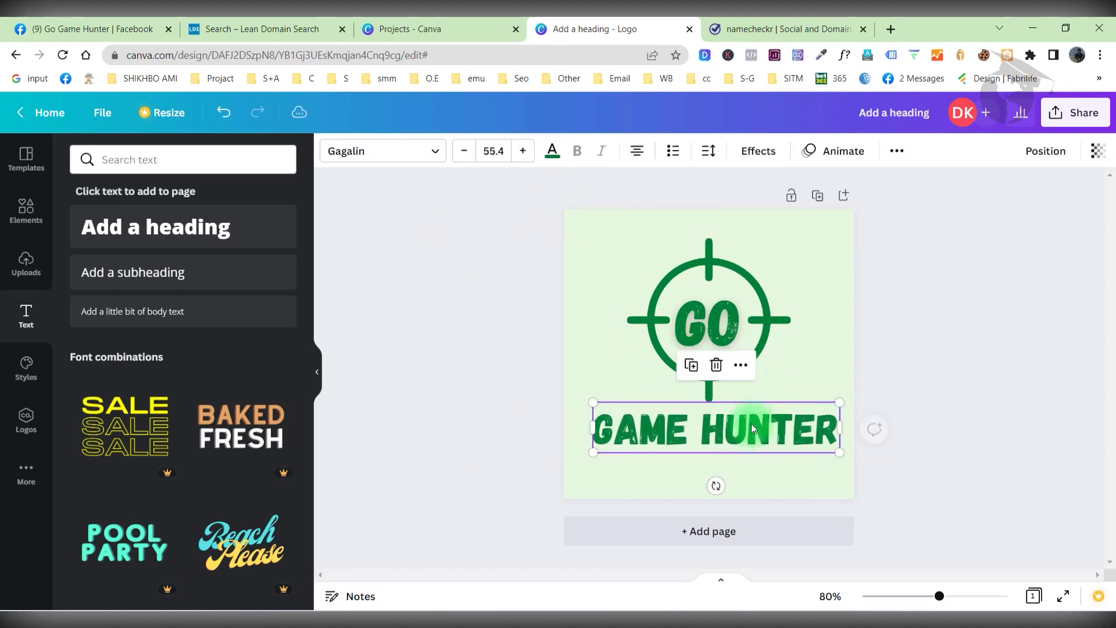
left_click(758, 151)
Apply the Lift shadow effect to the GAME HUNTER text.
left_click(274, 256)
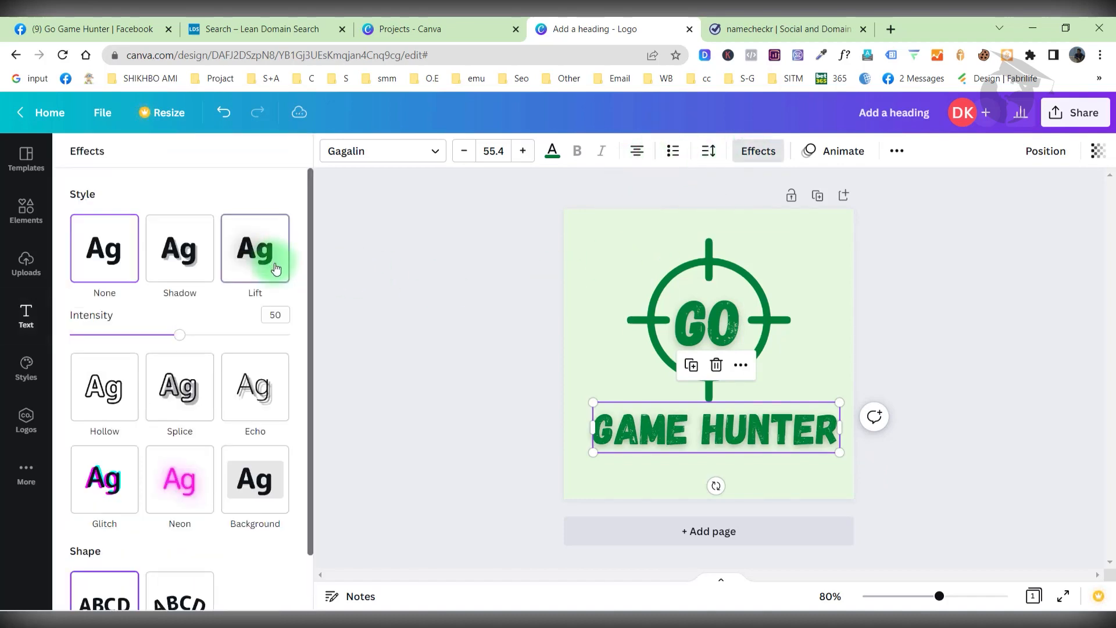
left_click(275, 314)
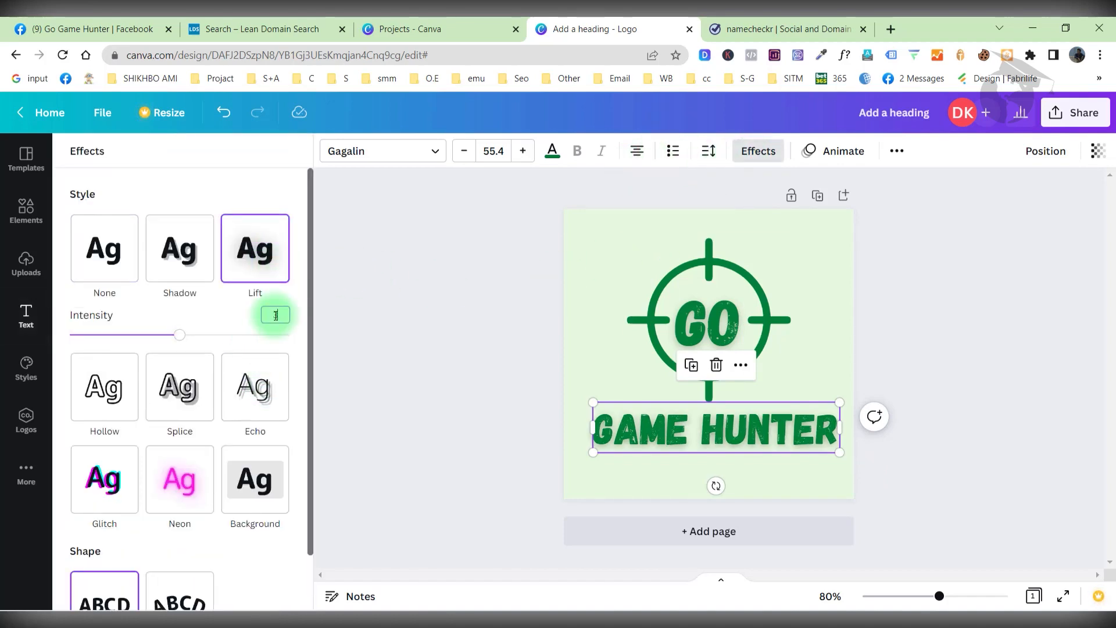
left_click(463, 387)
left_click(740, 423)
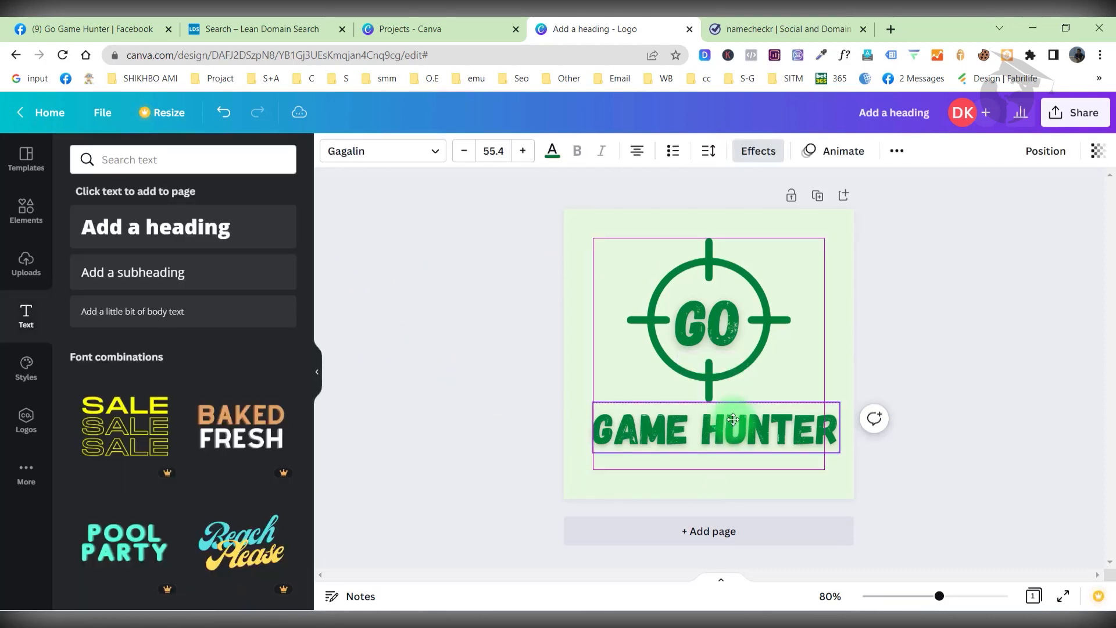
left_click(1029, 314)
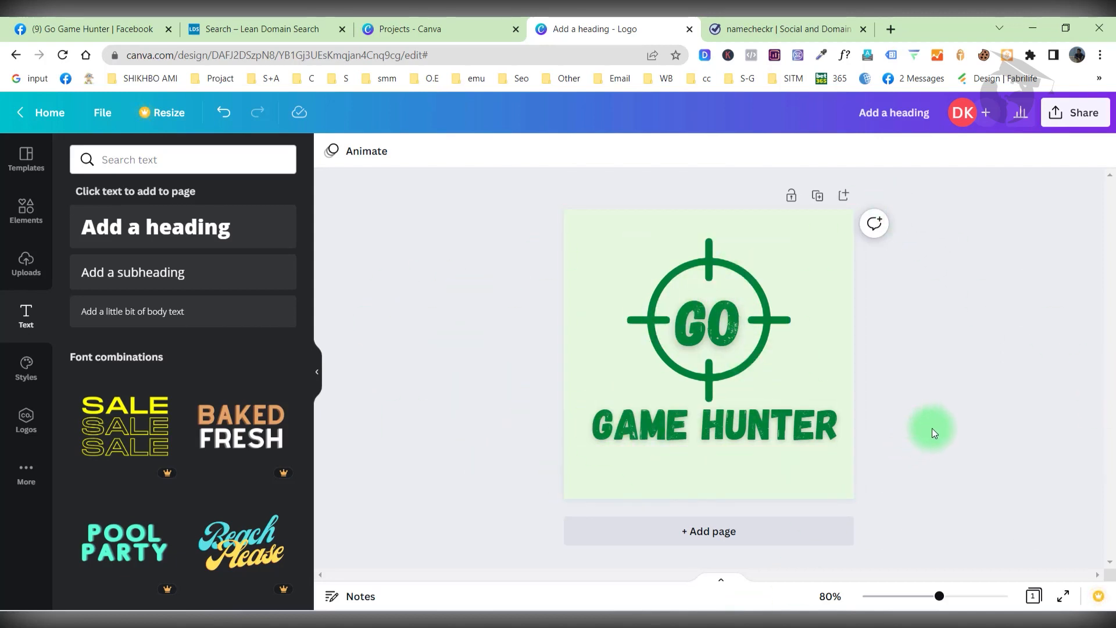
Shift the GO mark onto the page centre, then go to the Canva projects page.
left_click_drag(699, 339, 696, 341)
left_click(947, 214)
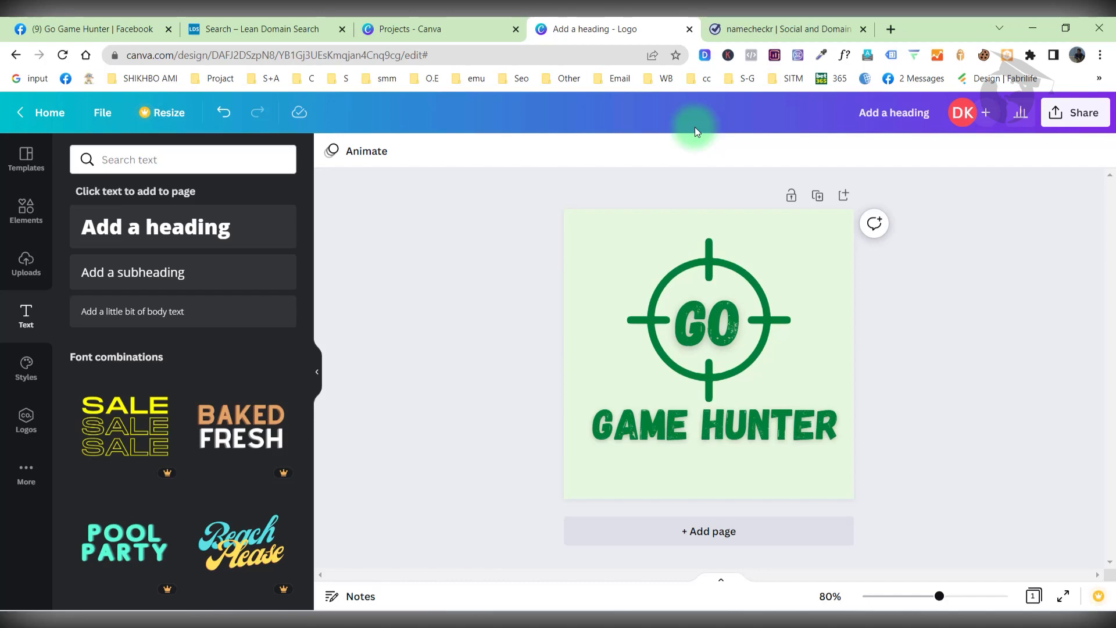
left_click(407, 29)
Create a new Facebook Cover design via a 'fac' design-type search.
left_click(966, 130)
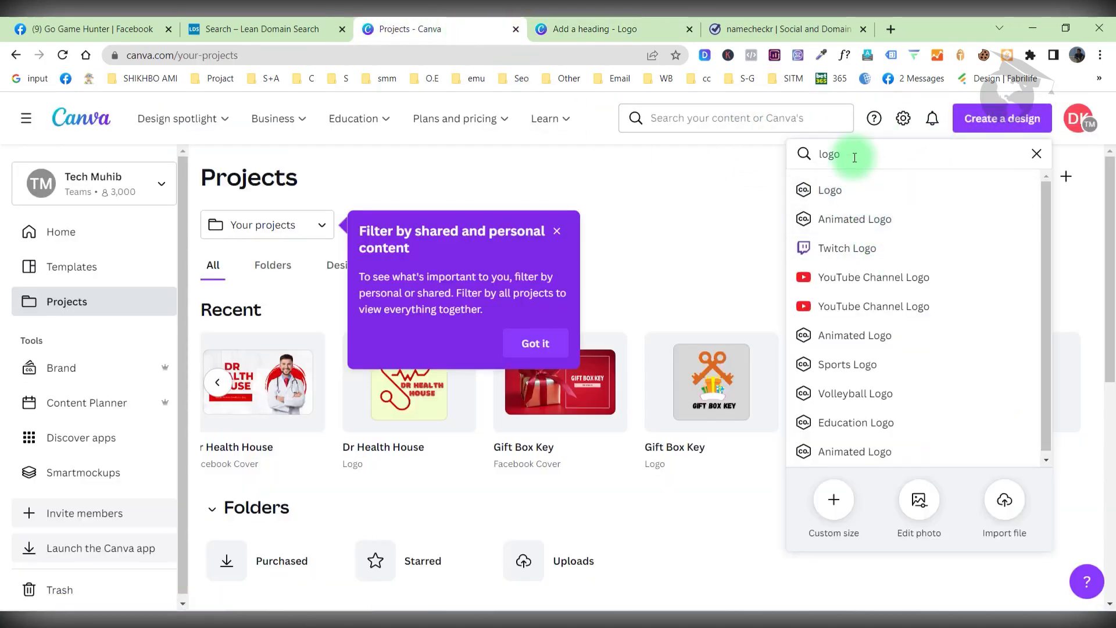
type("facebook")
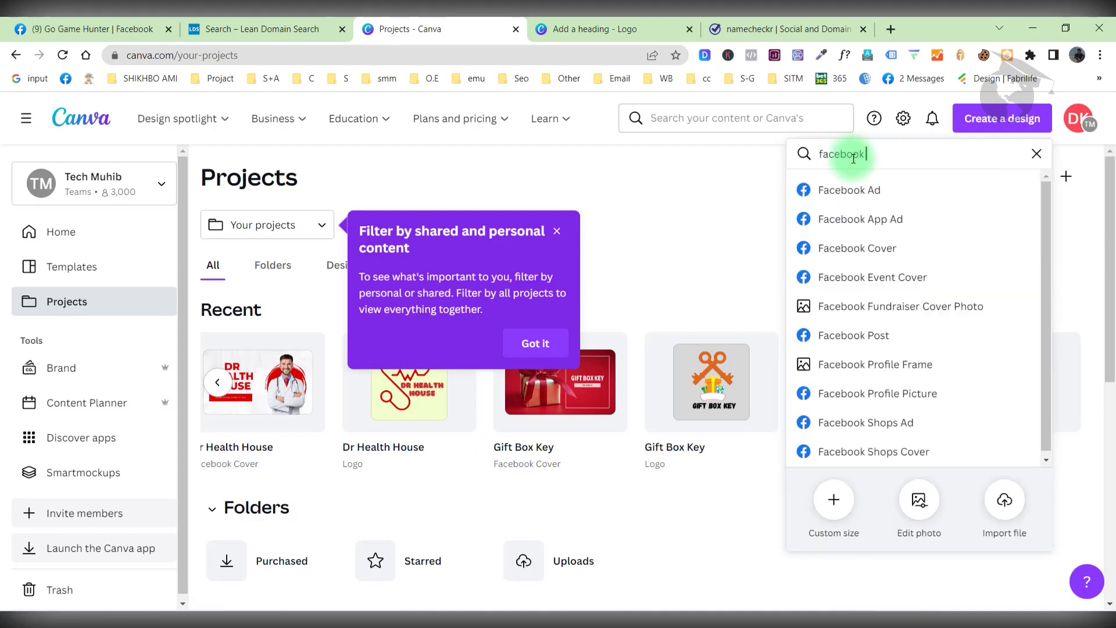
left_click(867, 251)
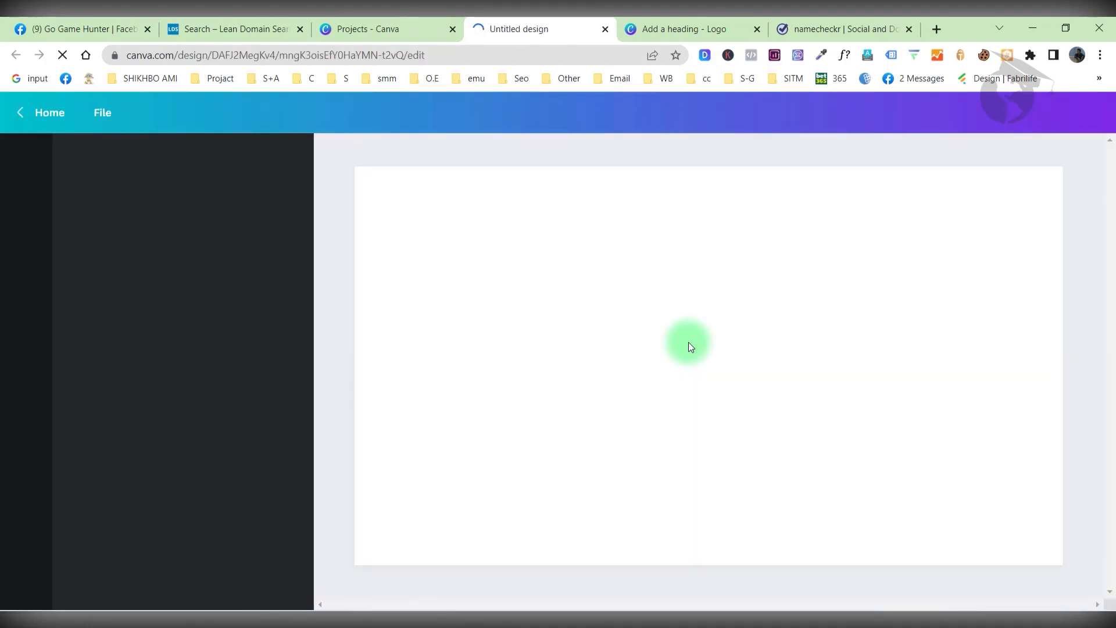
Browse the 'game' cover templates and apply the green-and-peach Gaming Channel template.
left_click(154, 152)
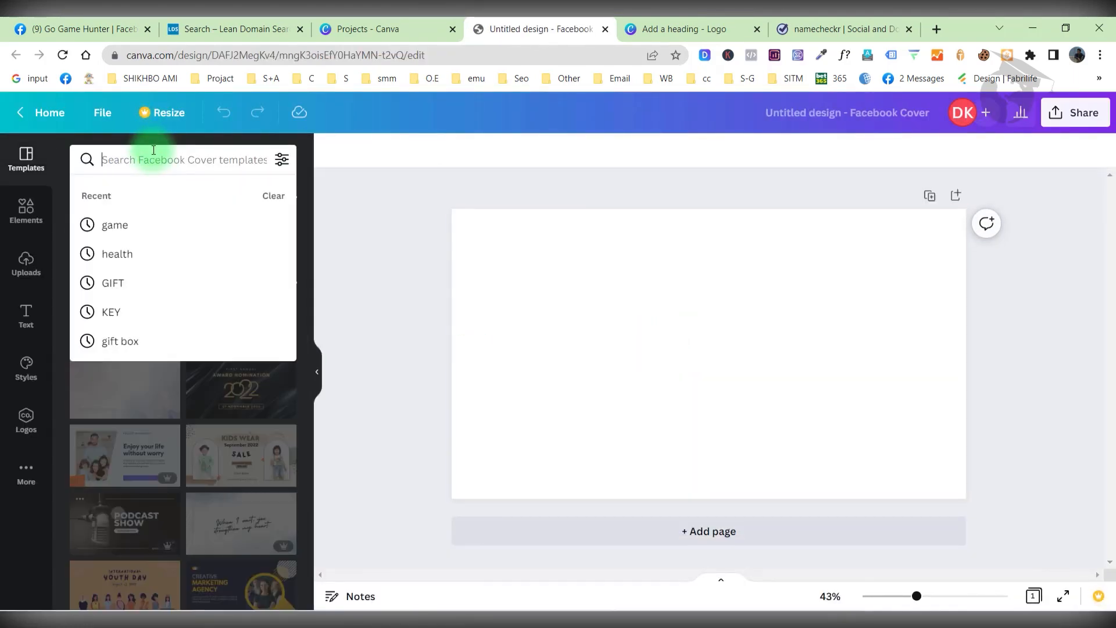
left_click(159, 224)
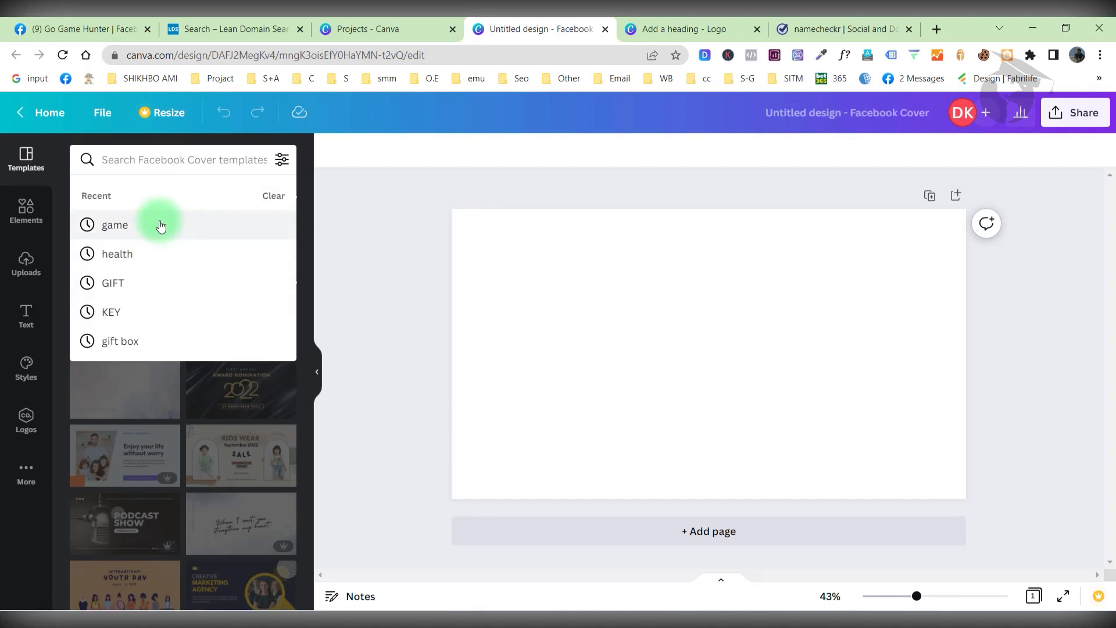
scroll(225, 384, "down", 5)
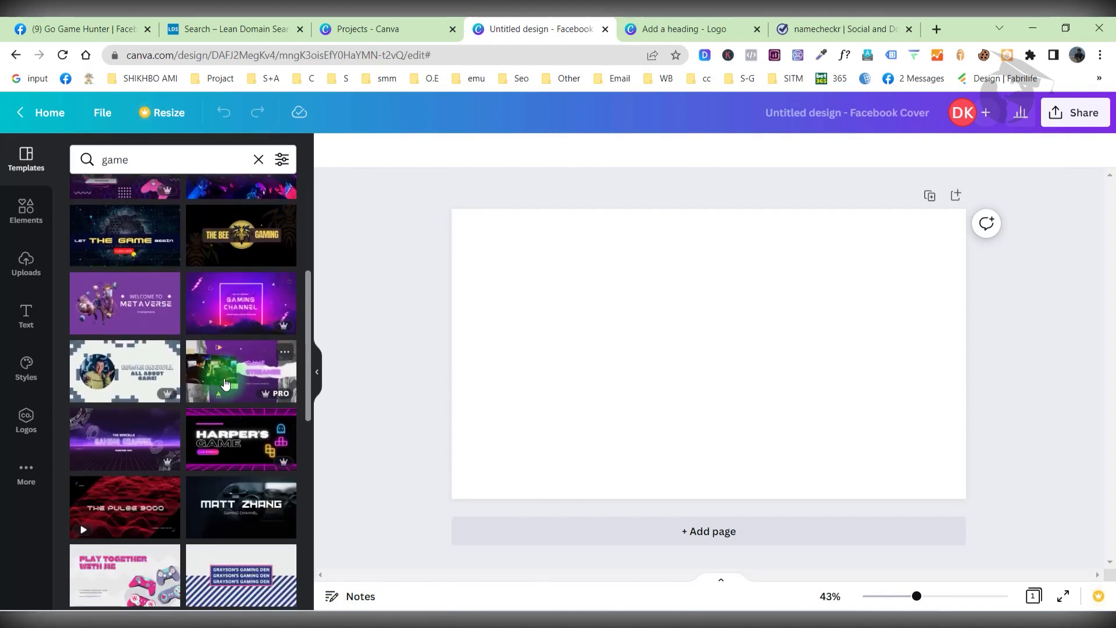
scroll(225, 384, "down", 6)
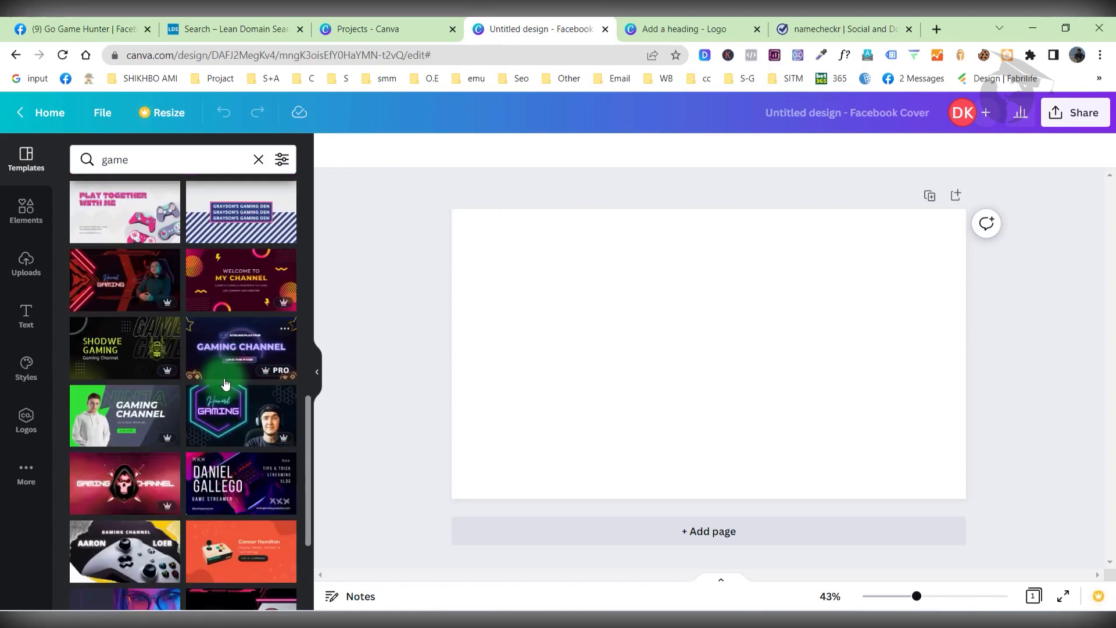
scroll(226, 383, "down", 5)
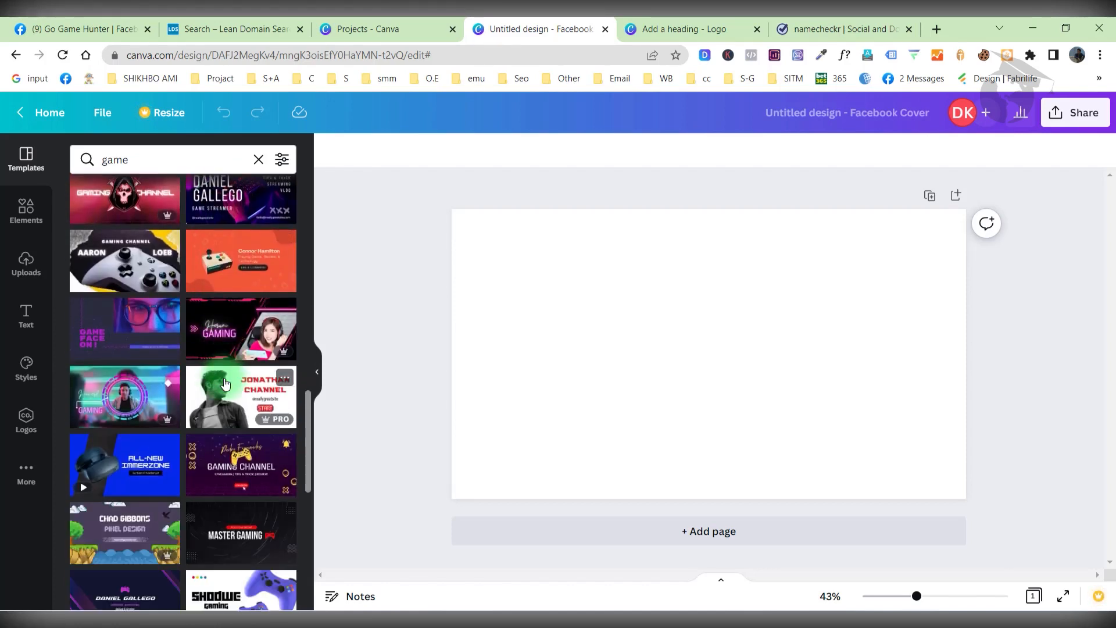
scroll(226, 383, "down", 5)
scroll(225, 395, "down", 5)
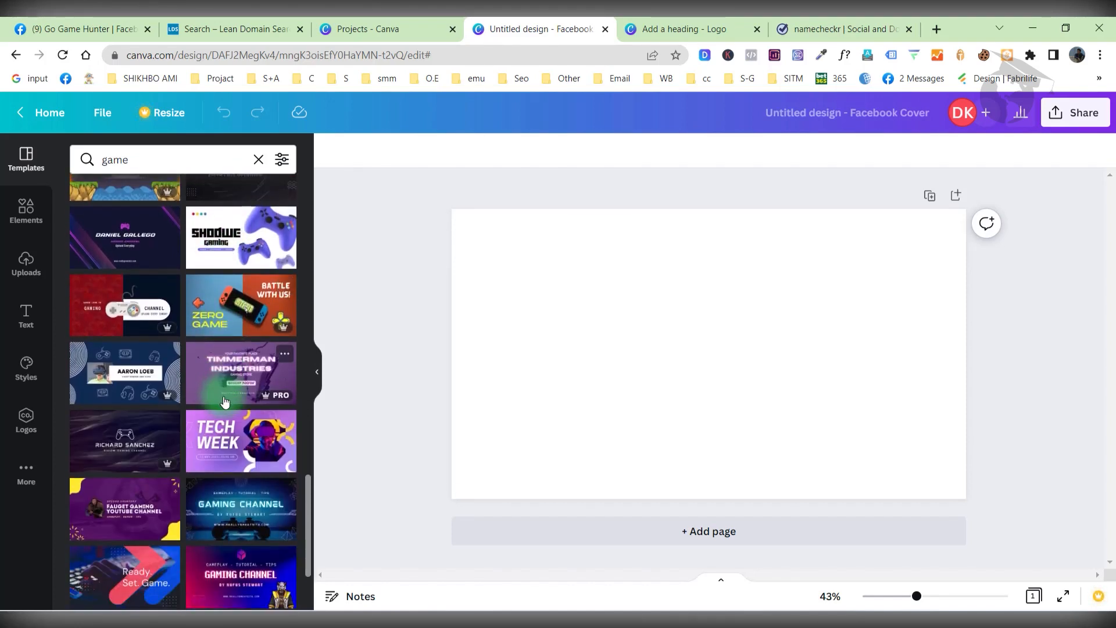
scroll(223, 408, "down", 10)
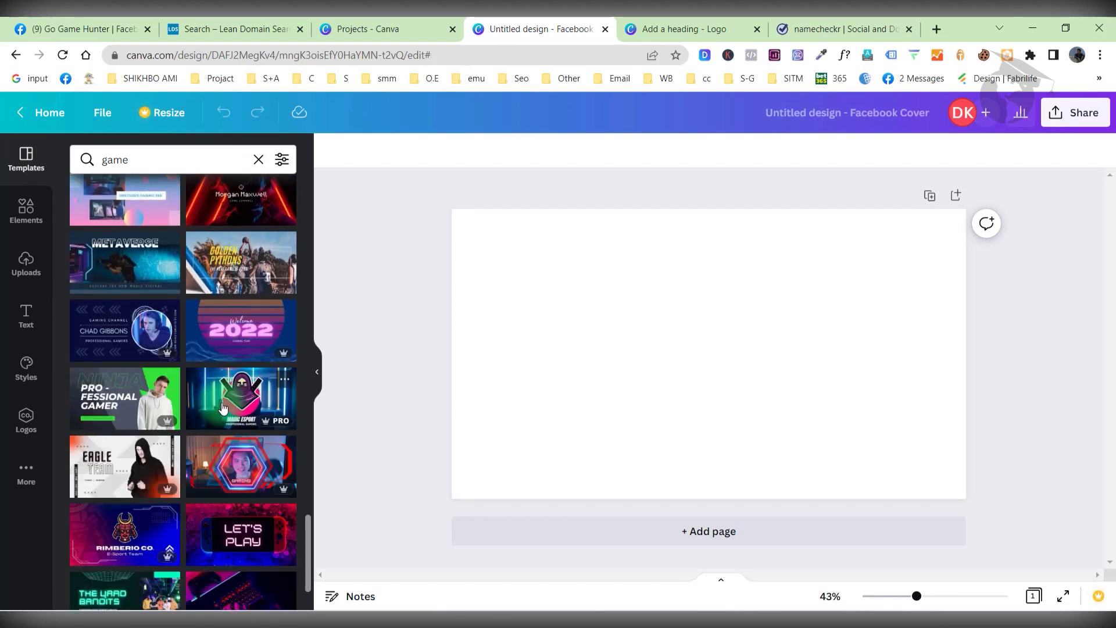
scroll(223, 409, "down", 3)
scroll(223, 408, "down", 6)
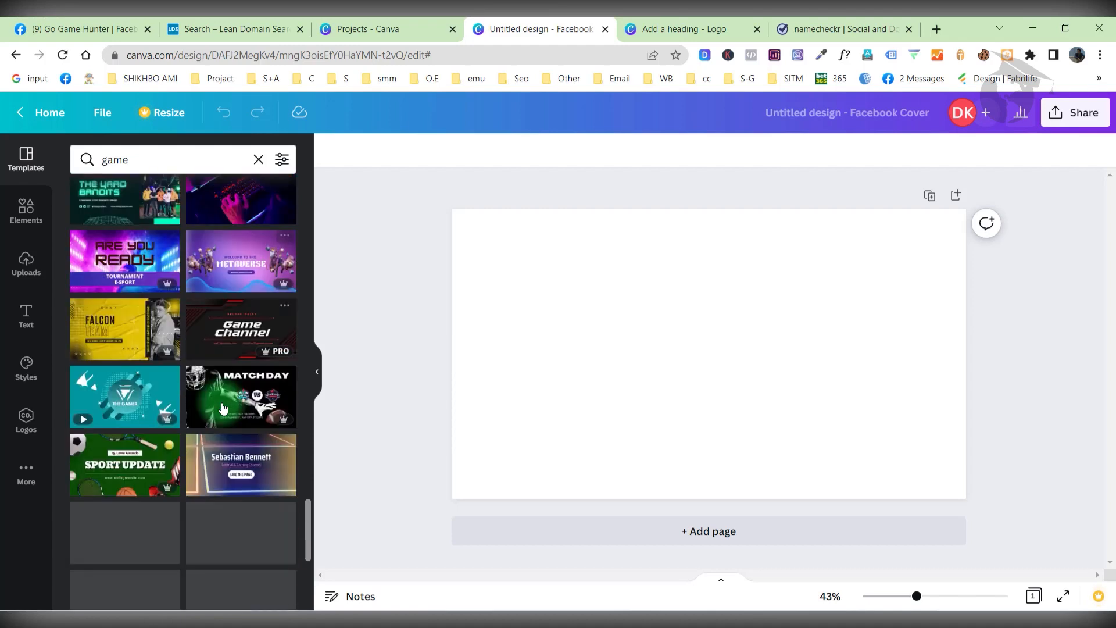
scroll(223, 408, "down", 6)
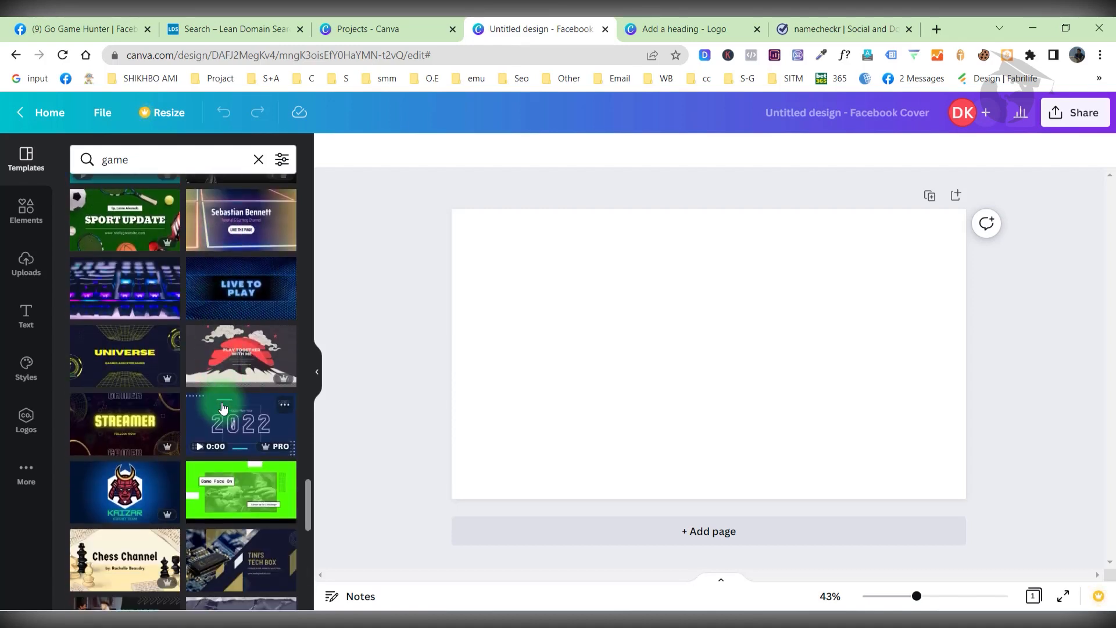
scroll(223, 408, "down", 6)
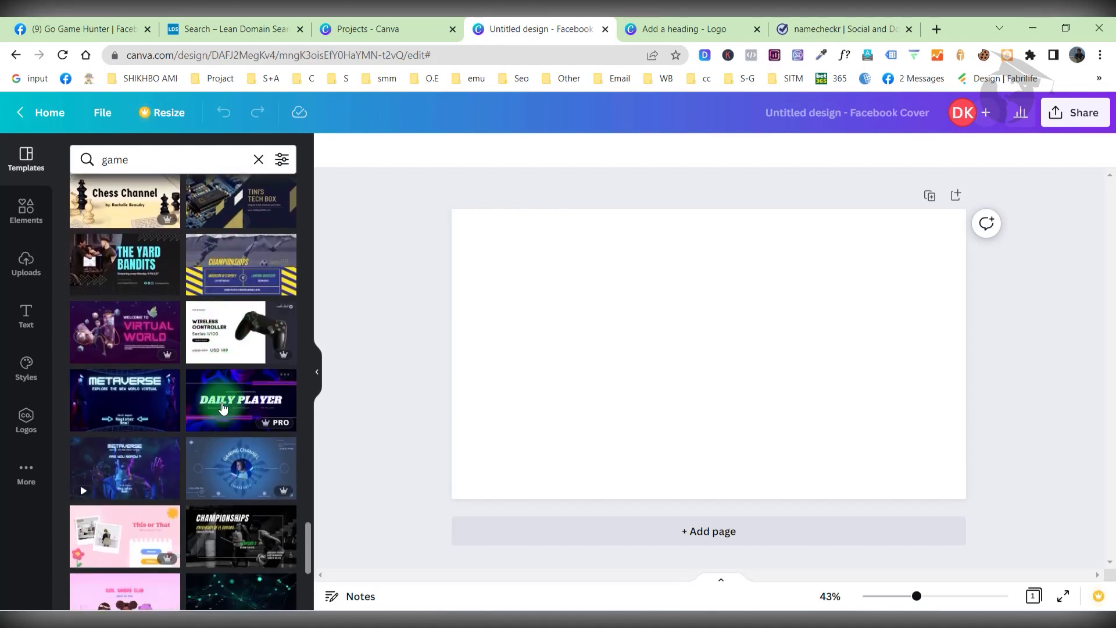
scroll(222, 408, "down", 4)
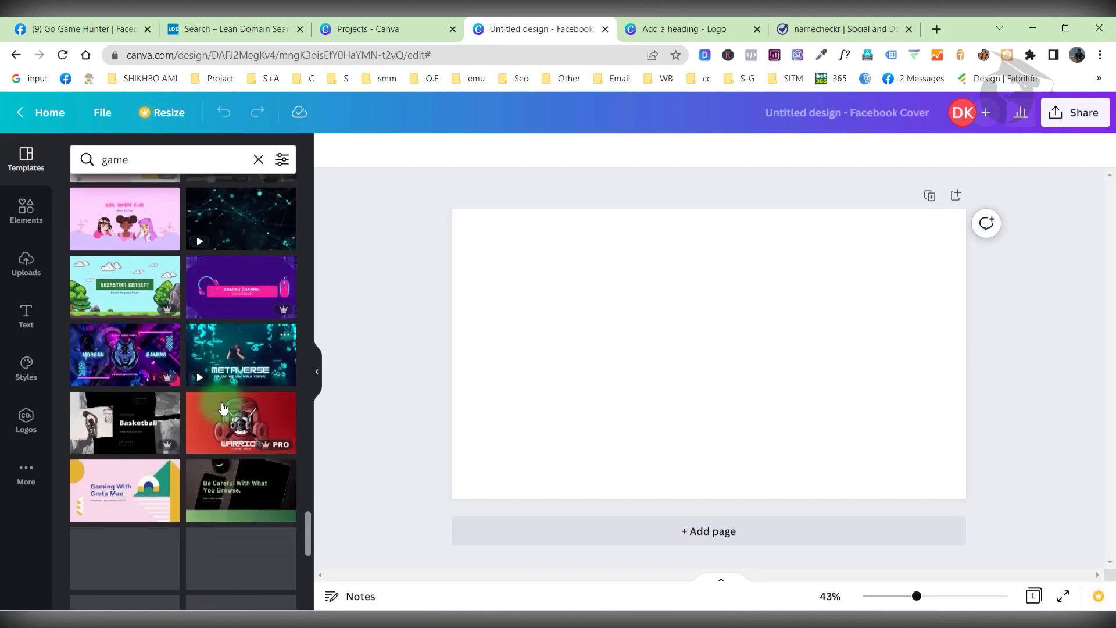
scroll(223, 408, "down", 6)
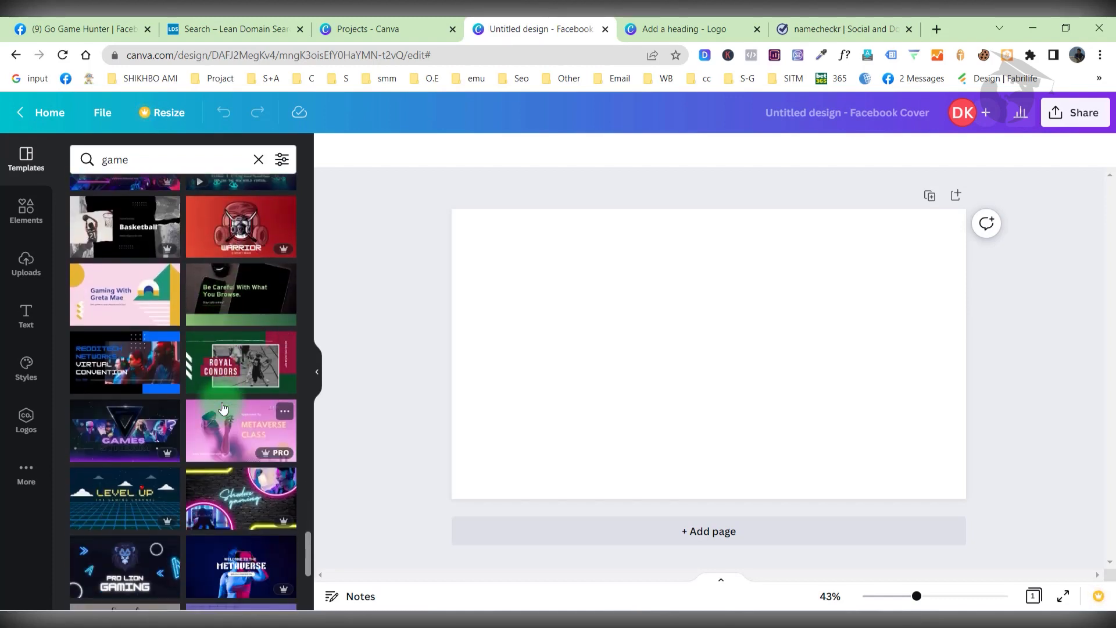
scroll(223, 409, "down", 6)
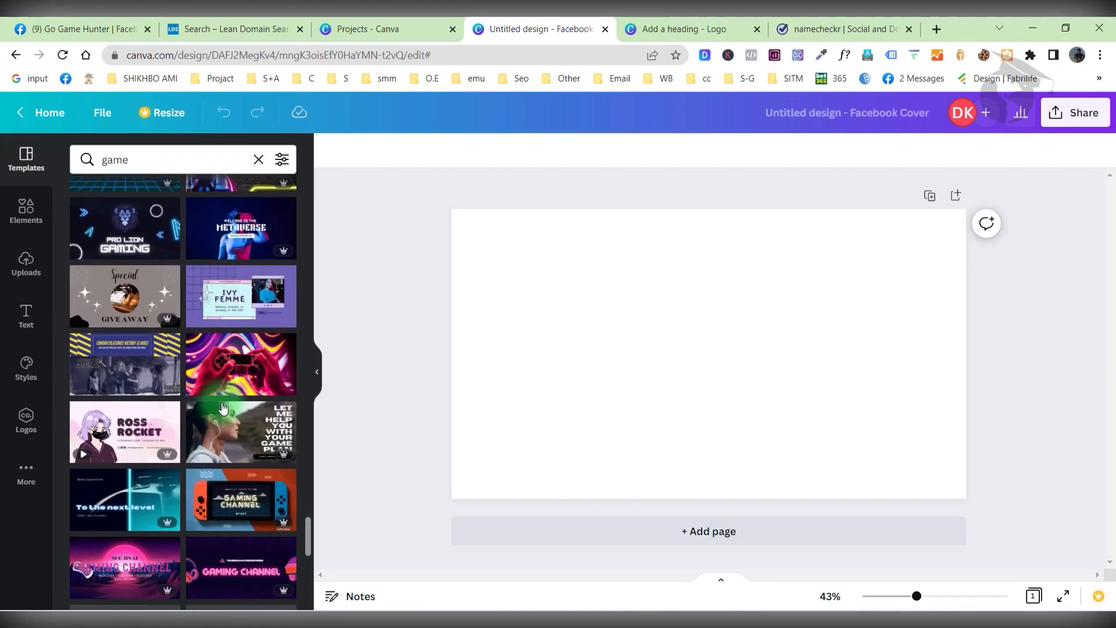
scroll(223, 408, "down", 3)
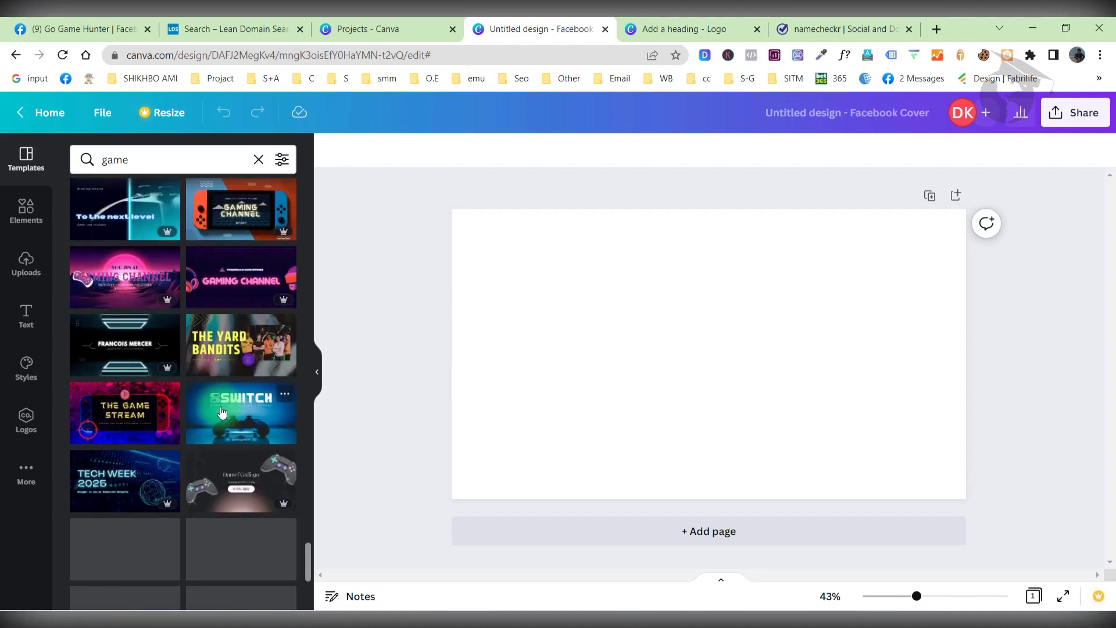
scroll(223, 412, "down", 3)
scroll(221, 411, "down", 6)
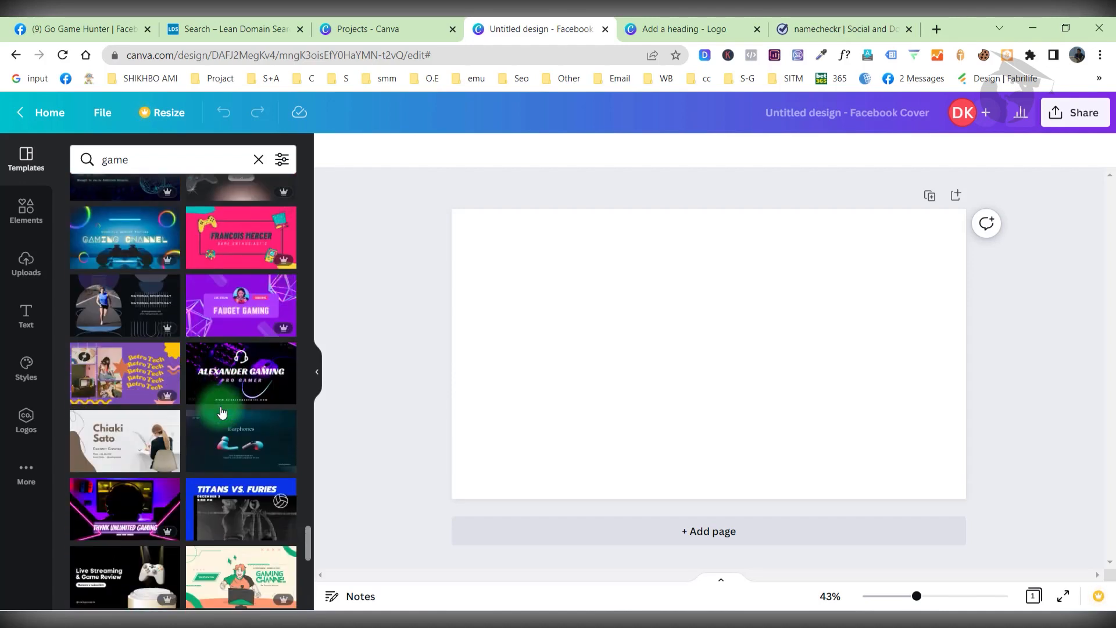
scroll(221, 412, "down", 1)
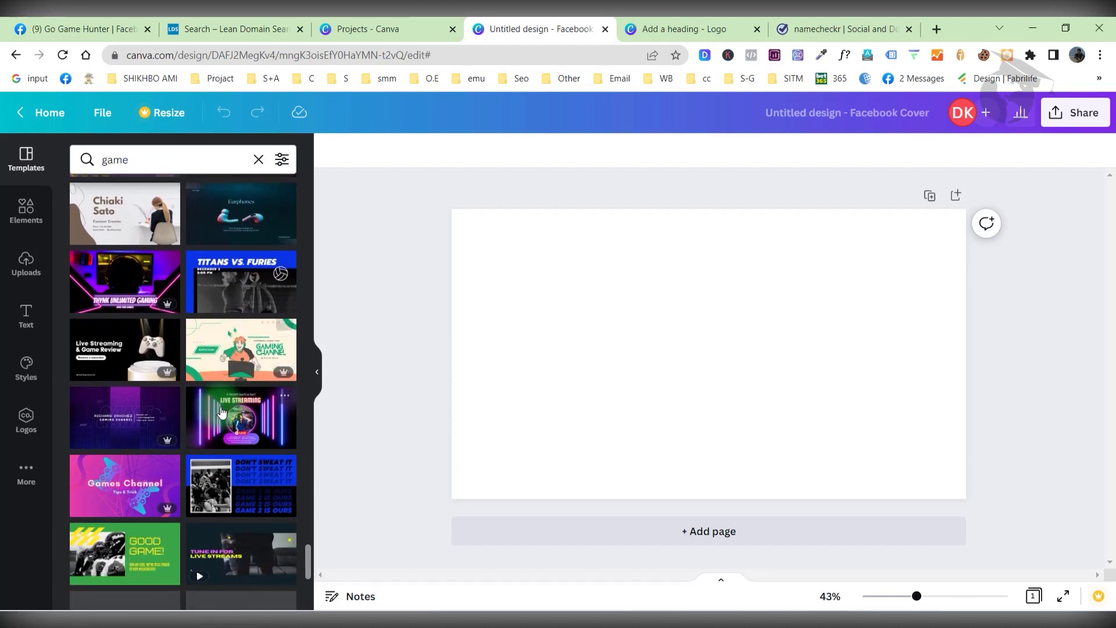
scroll(221, 413, "up", 1)
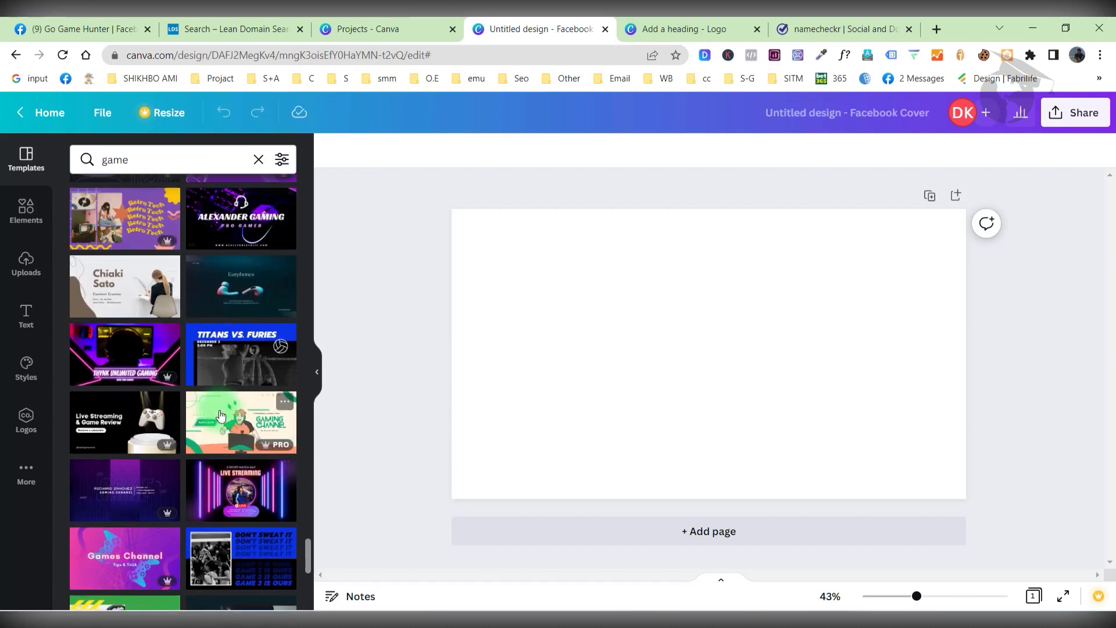
left_click(243, 444)
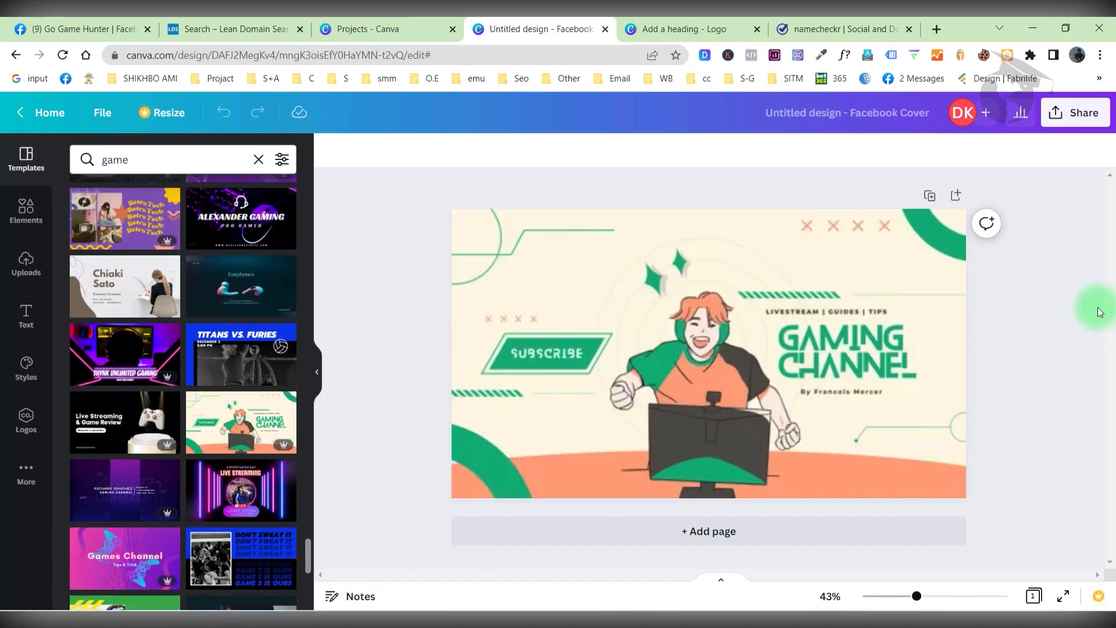
left_click(692, 28)
left_click(803, 23)
left_click(693, 24)
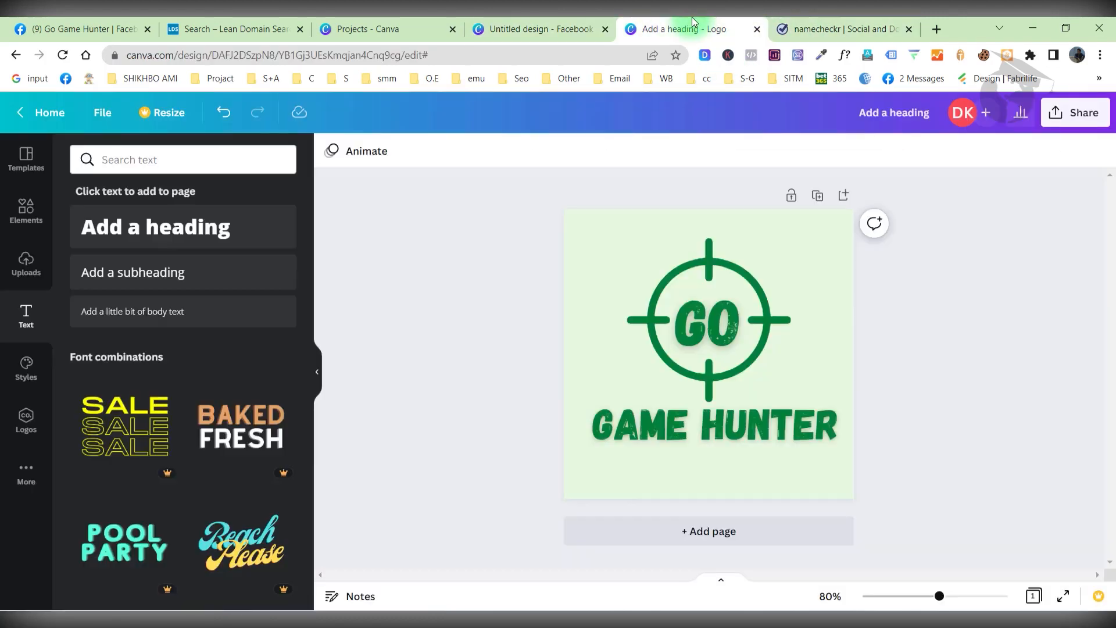
left_click(837, 27)
left_click(668, 26)
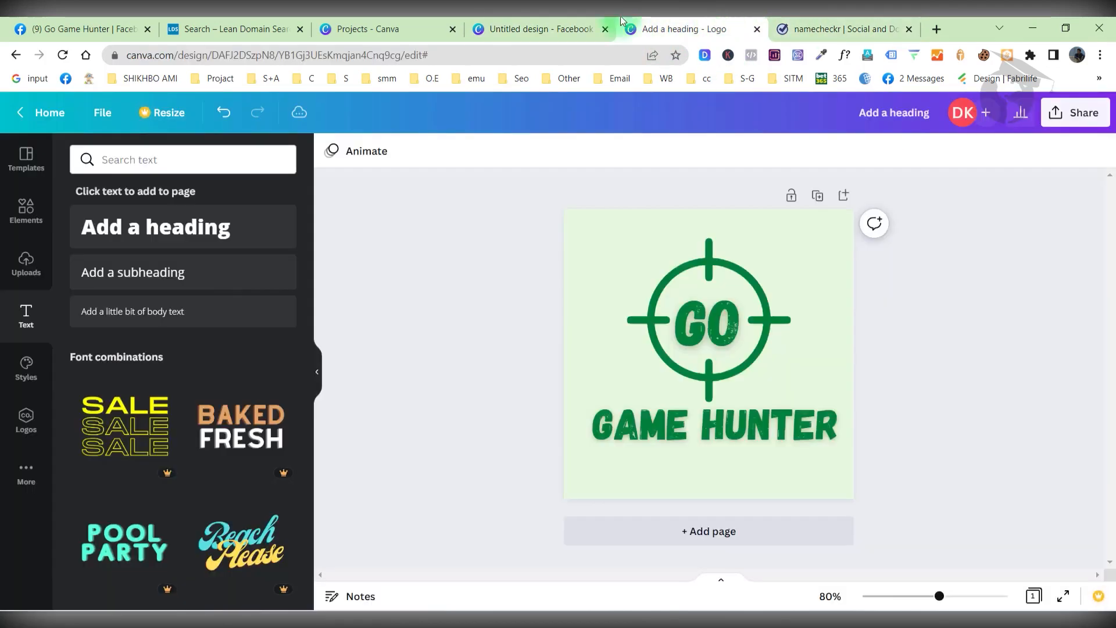
left_click(539, 22)
left_click(660, 364)
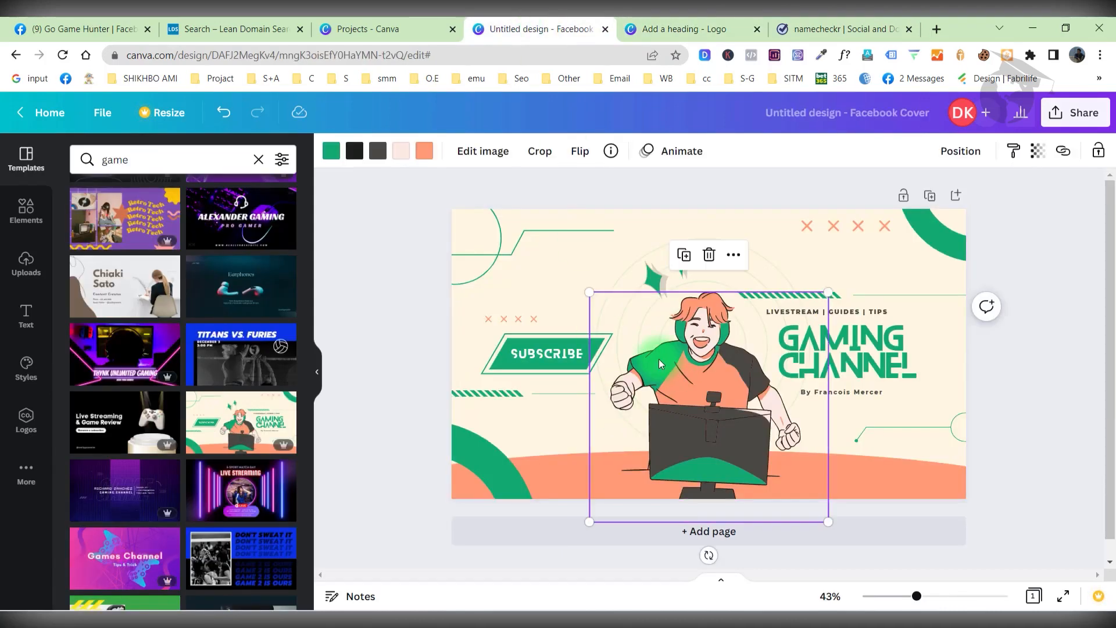
Read the illustration's green hex value #13AA73, then bring up the Go Game Hunter logo design.
left_click(333, 156)
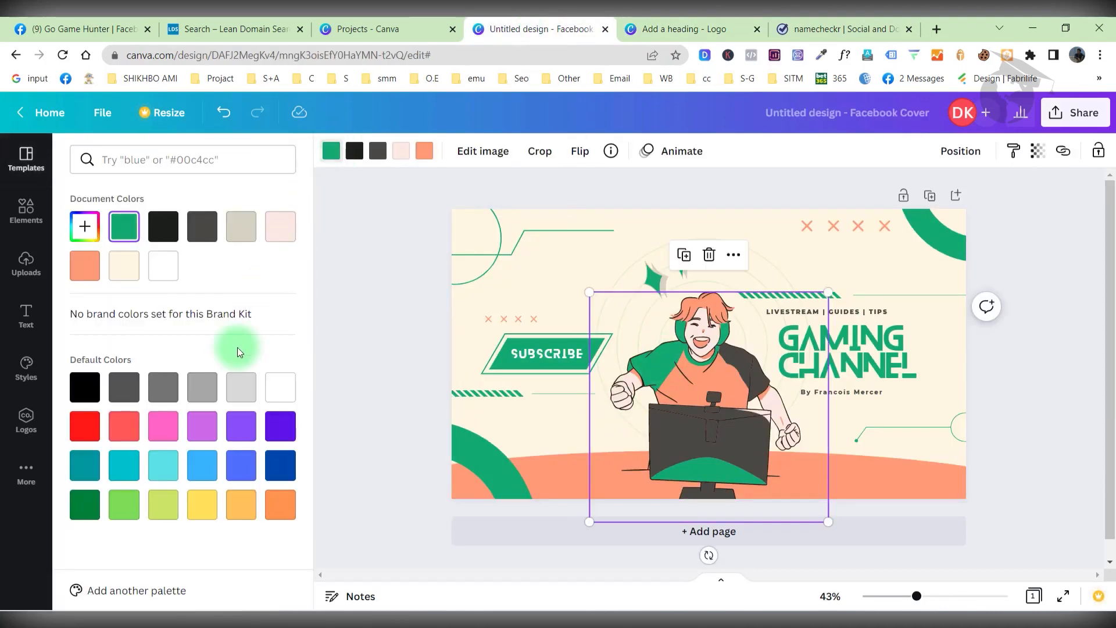
left_click(86, 226)
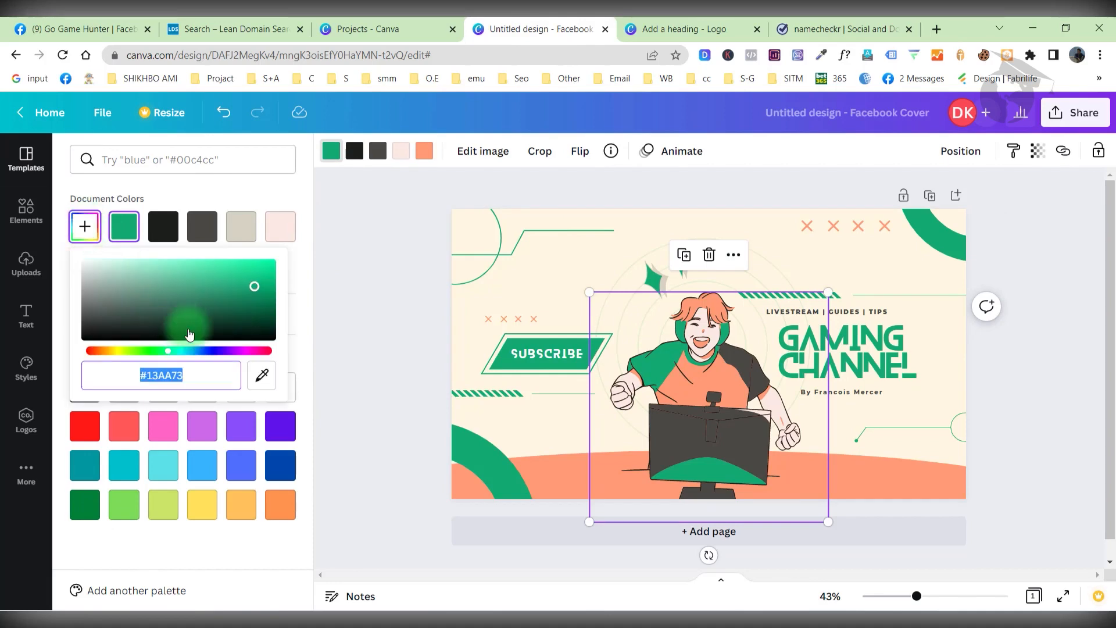
left_click(180, 383)
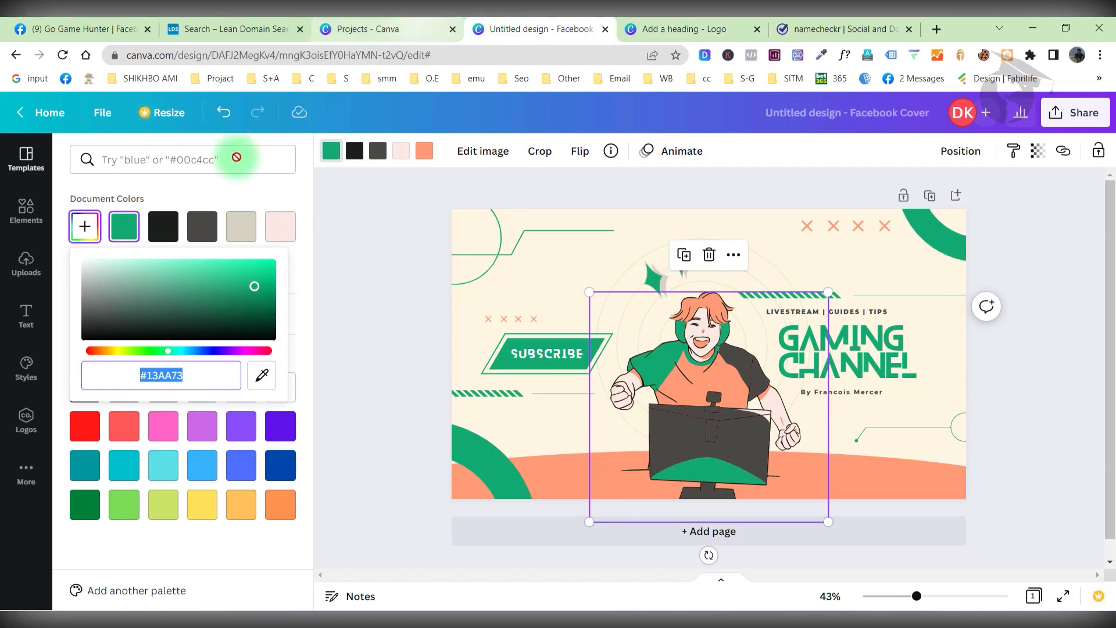
left_click(464, 316)
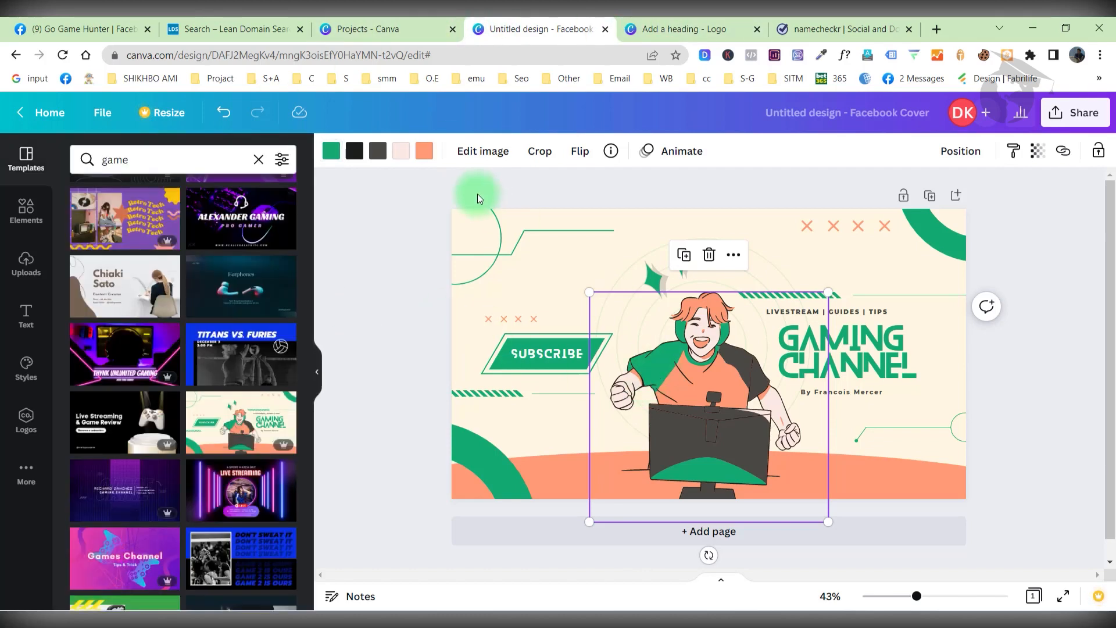
left_click(331, 152)
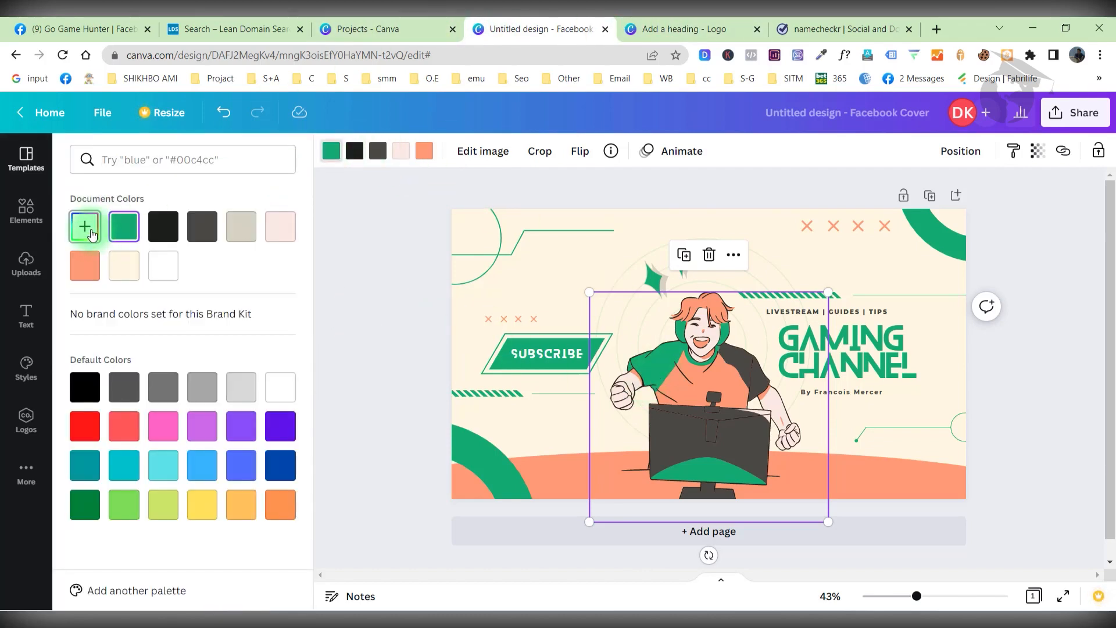
left_click(87, 228)
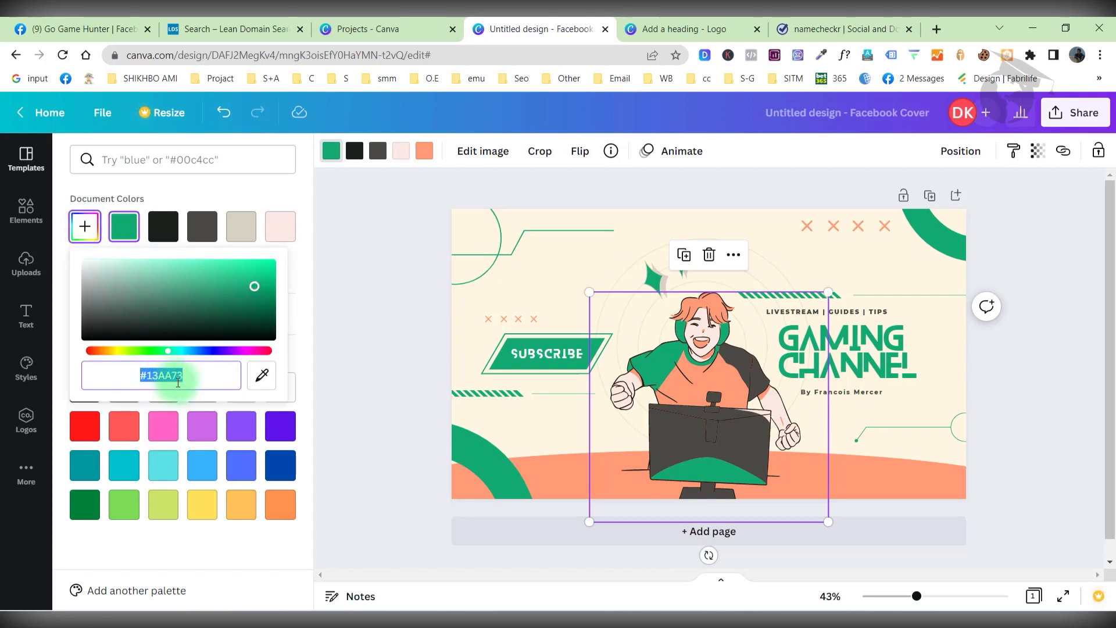
left_click(418, 27)
left_click(671, 29)
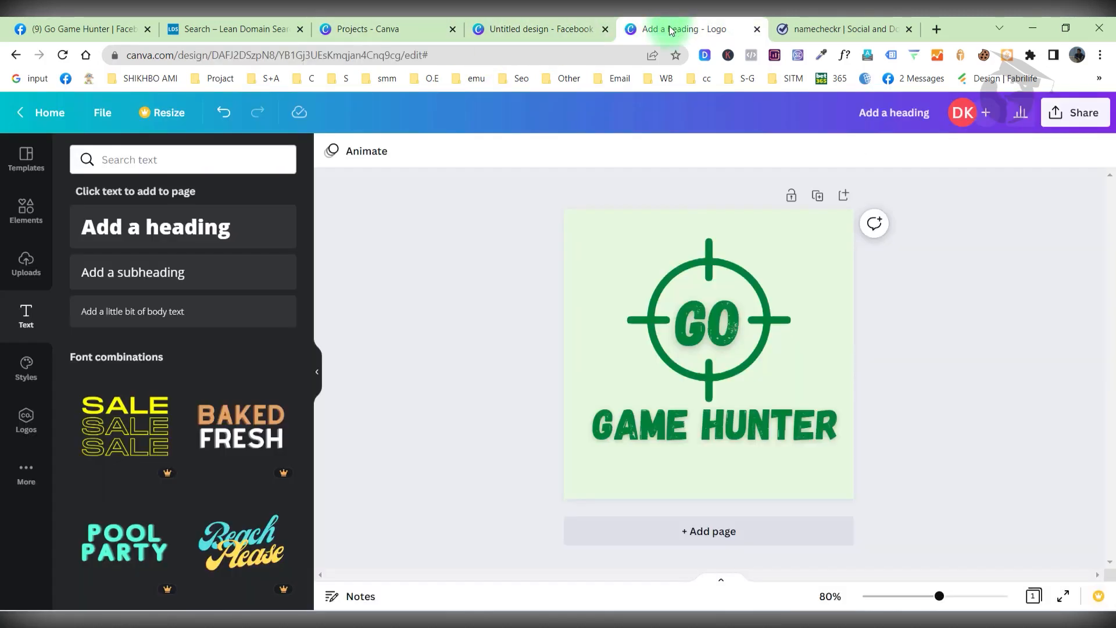
Recolour the logo's target graphic to green #13AA73.
left_click(684, 272)
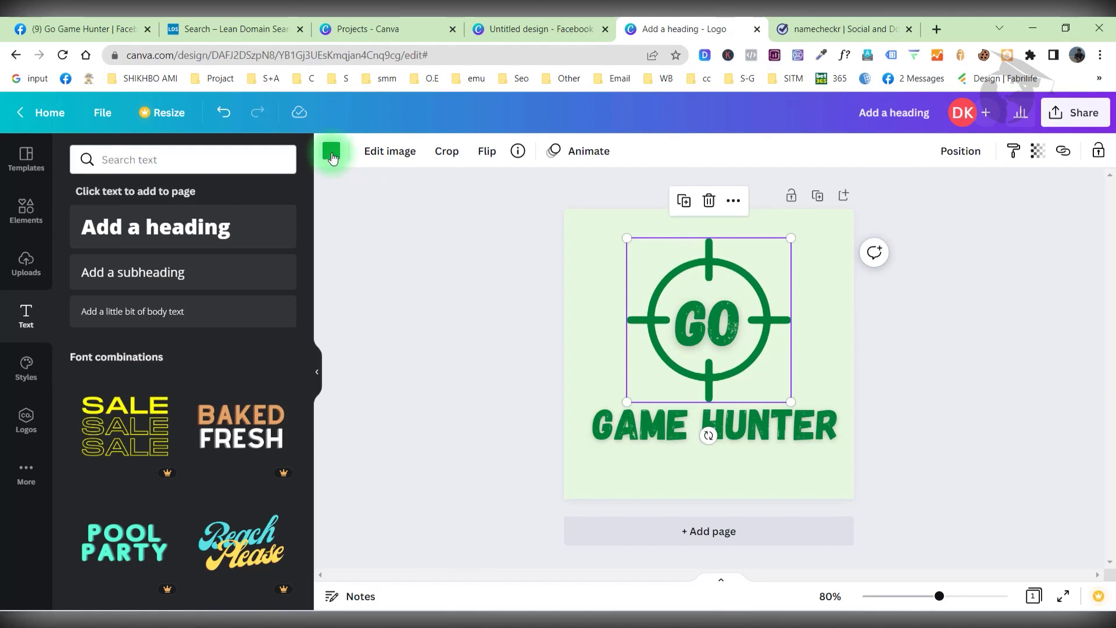
left_click(332, 151)
left_click(85, 226)
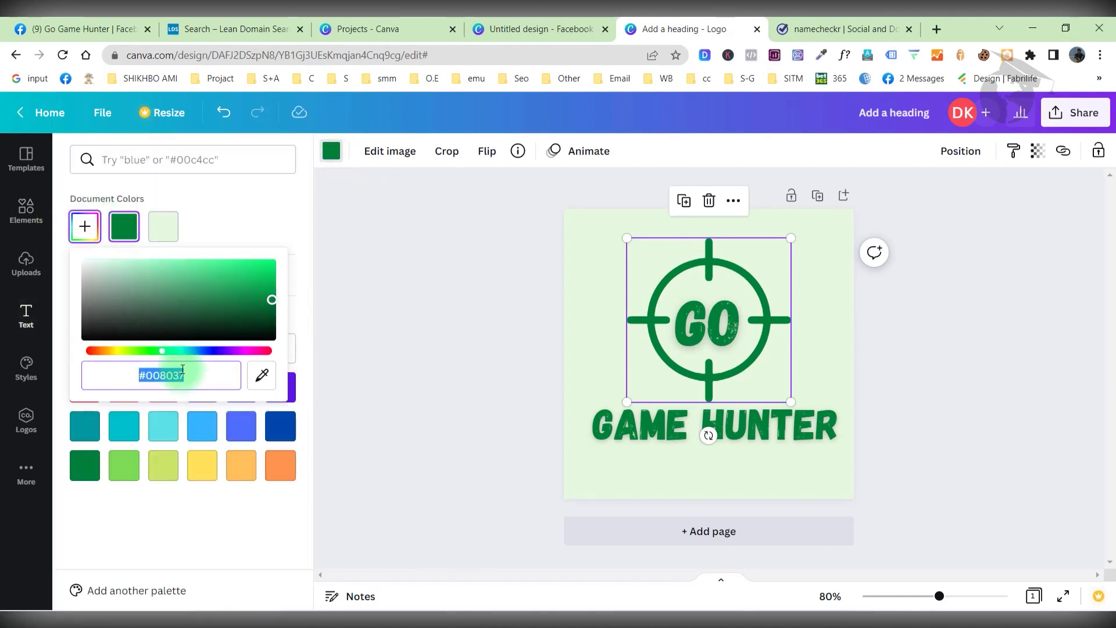
left_click(183, 373)
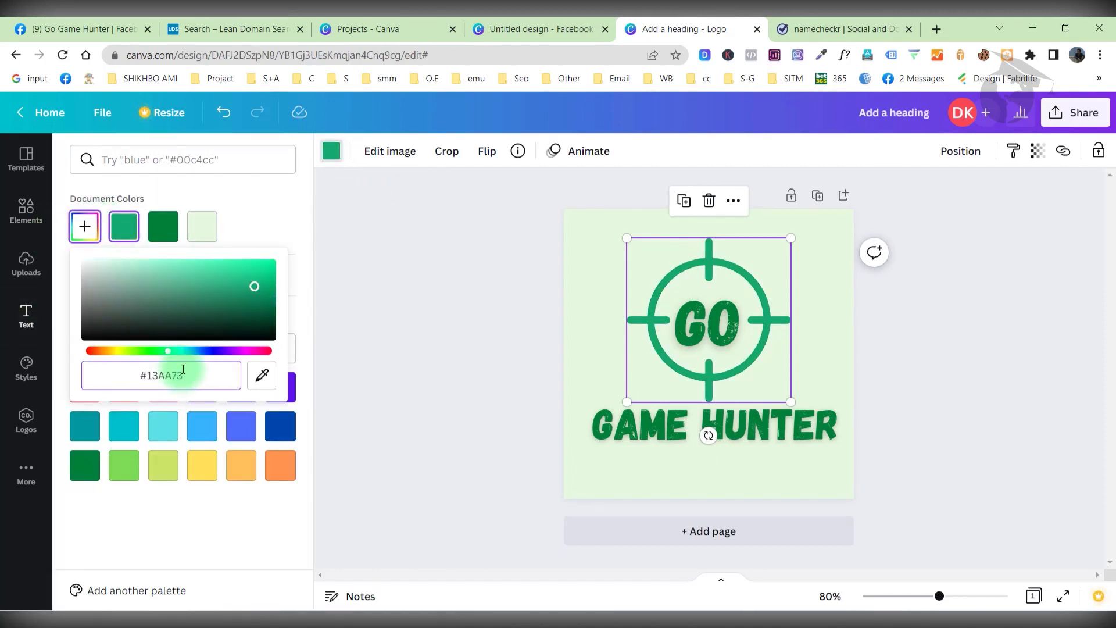
left_click(391, 342)
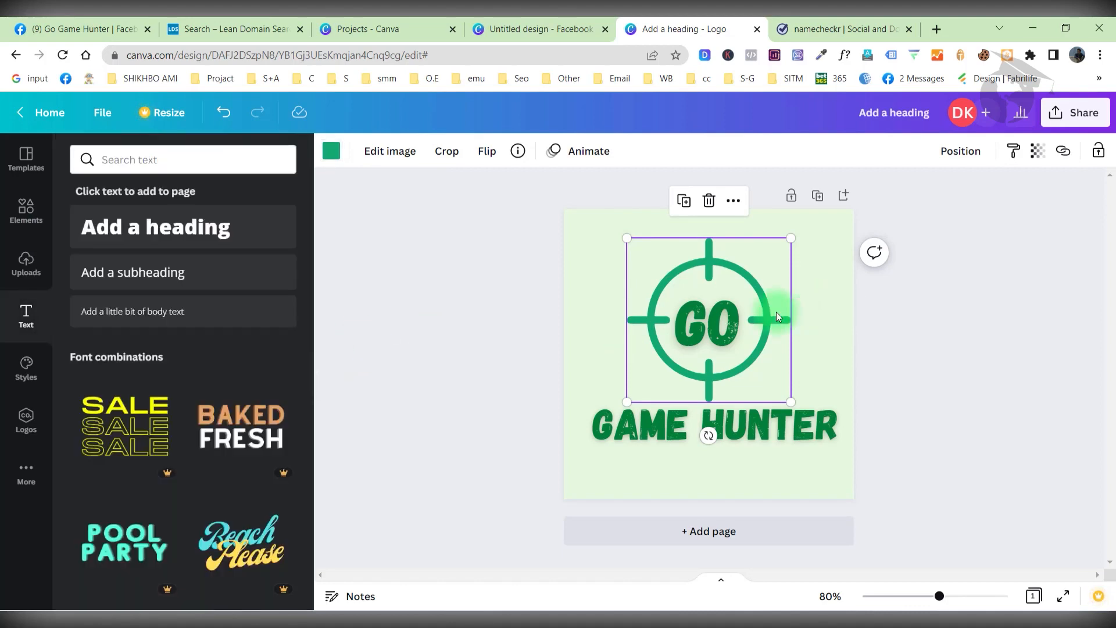
Paste #13AA73 as the GO text colour.
left_click(724, 330)
left_click(552, 151)
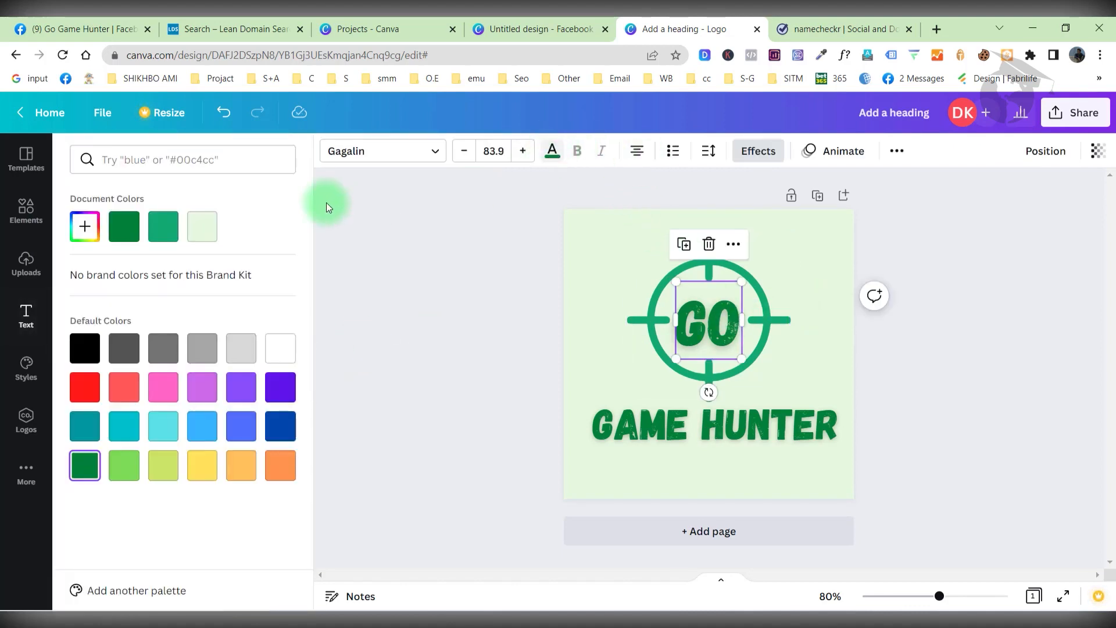
left_click(94, 233)
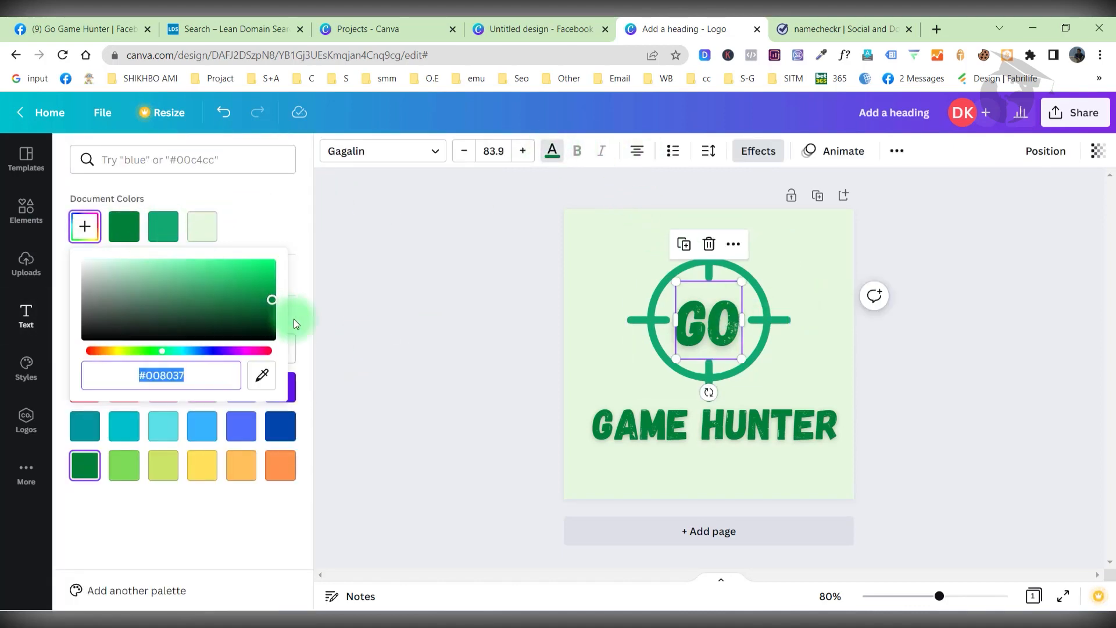
left_click(211, 373)
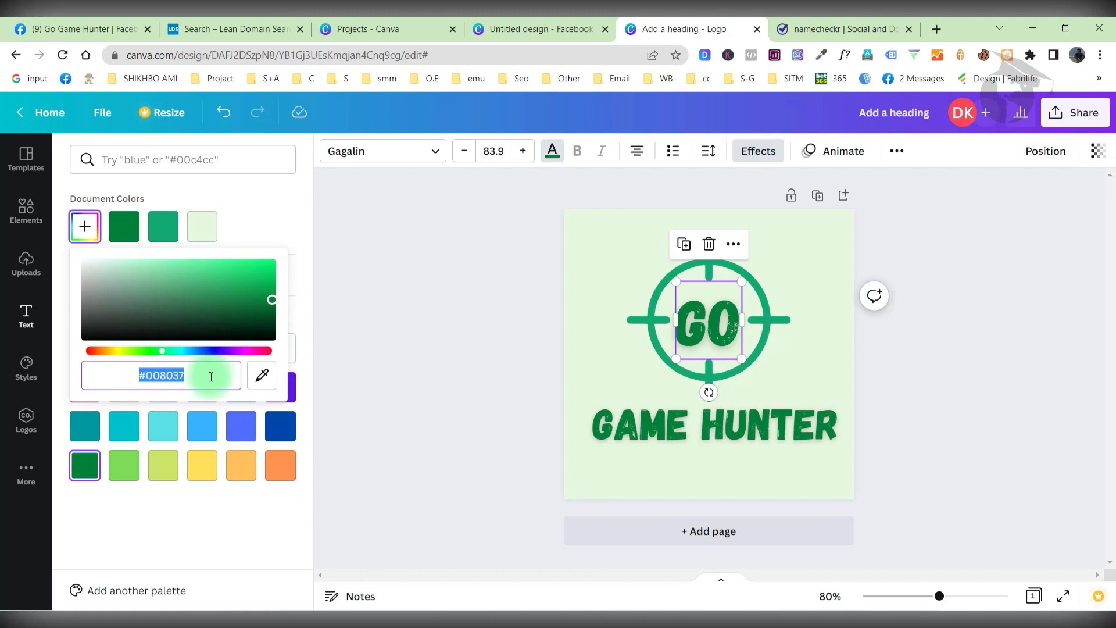
key("ctrl+v")
left_click(292, 226)
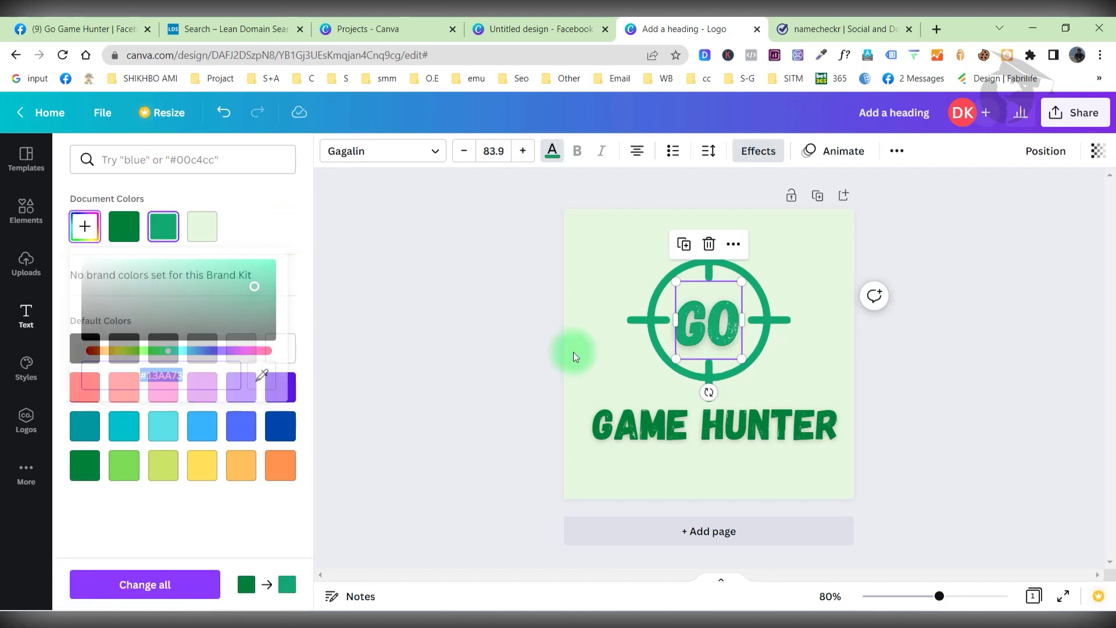
Set GAME HUNTER to #13AA73 as well, then return to the Facebook cover design.
left_click(672, 415)
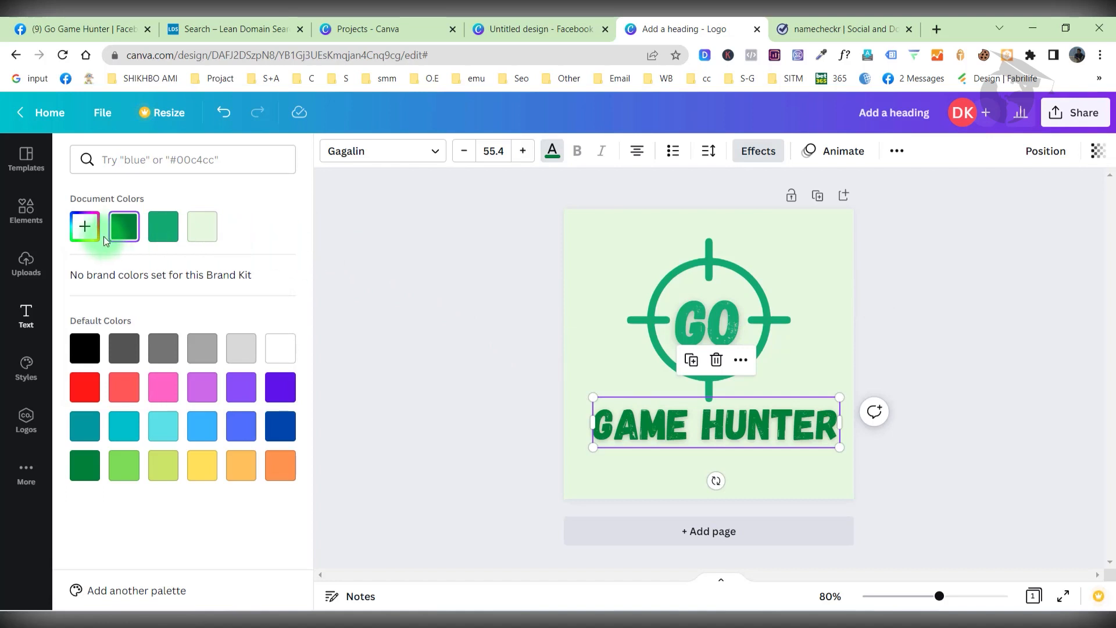
left_click(80, 231)
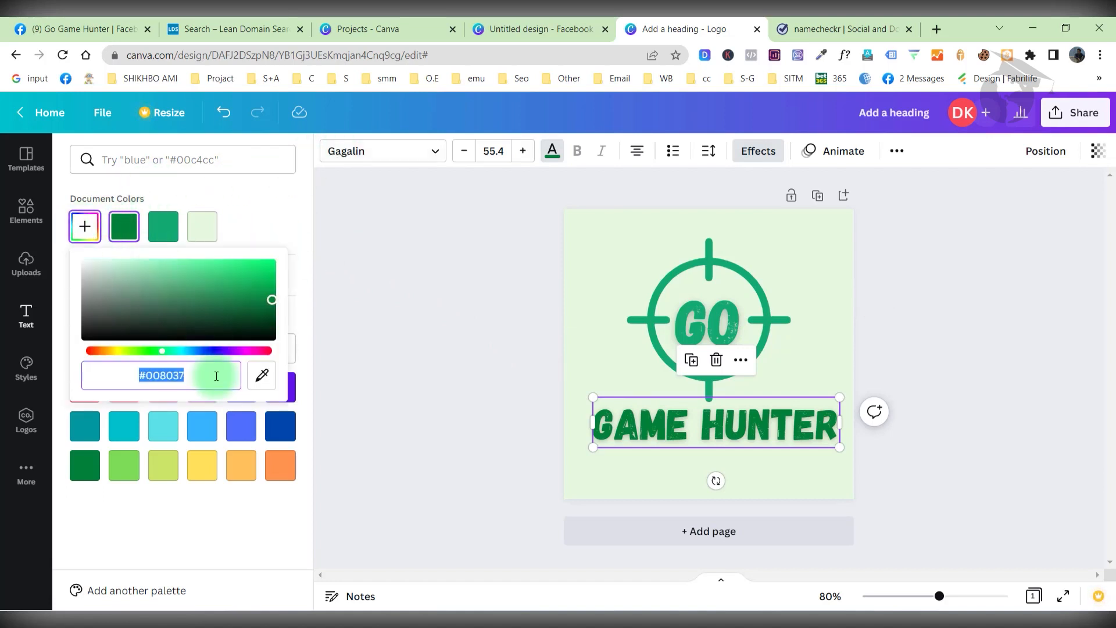
type("#33A475")
left_click(542, 348)
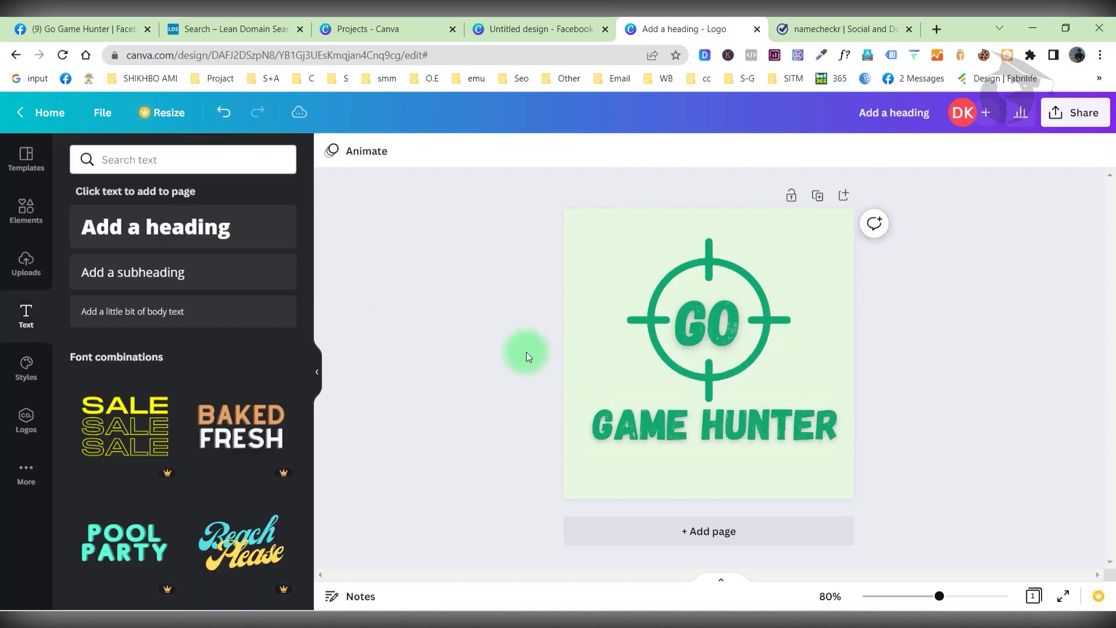
left_click(854, 19)
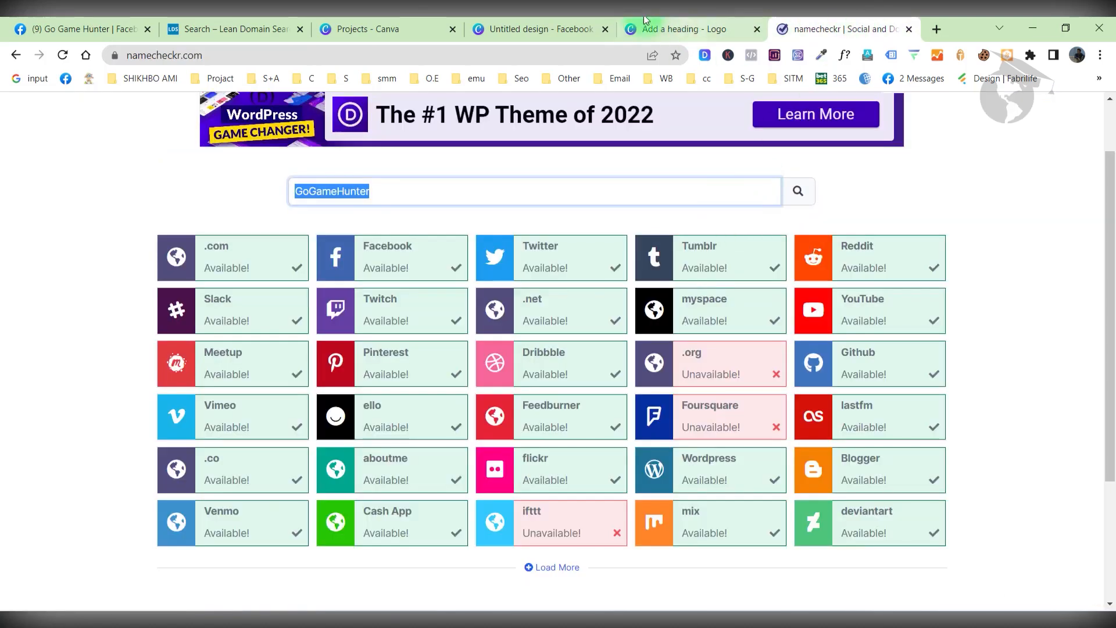
left_click(372, 29)
left_click(535, 29)
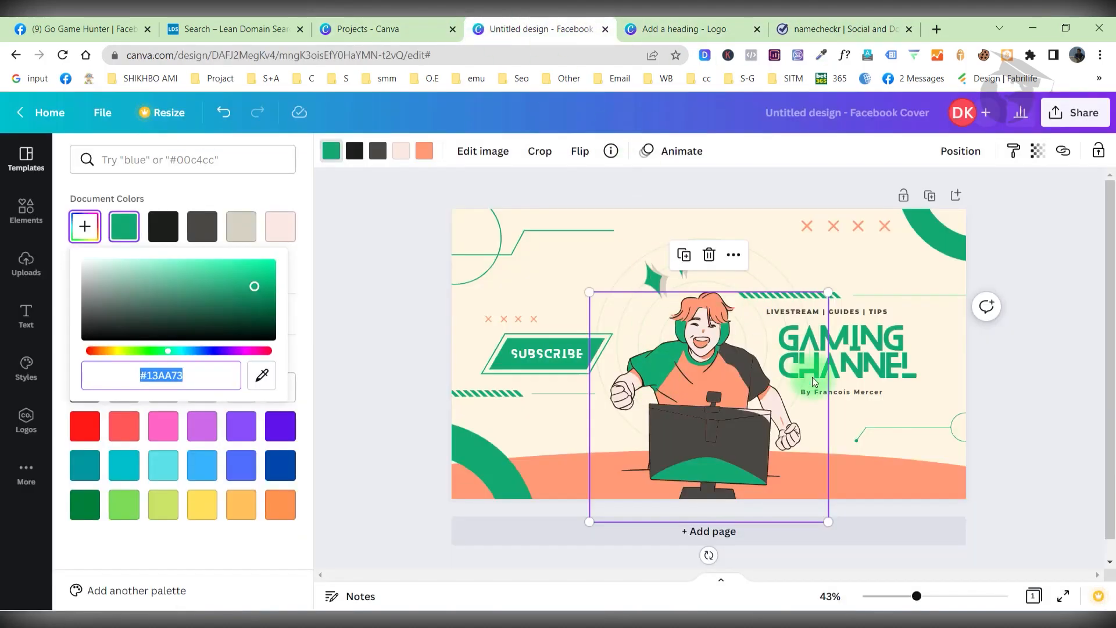
Replace the cover's GAMING CHANNEL heading with GO GAME HUNTER.
left_click(876, 354)
left_click(877, 353)
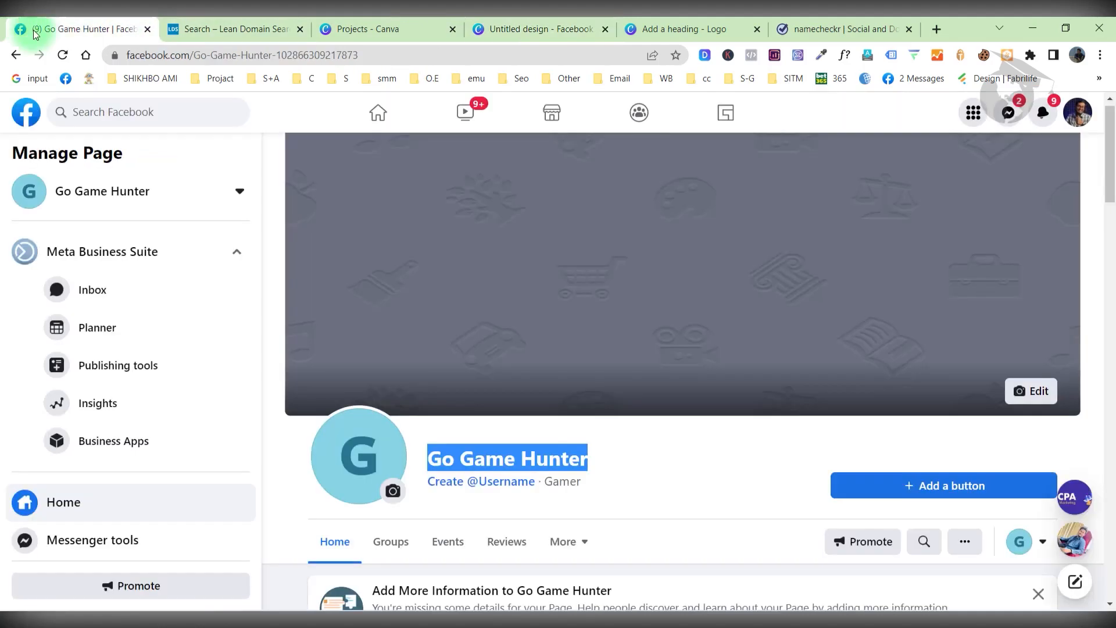
left_click(58, 29)
left_click(632, 23)
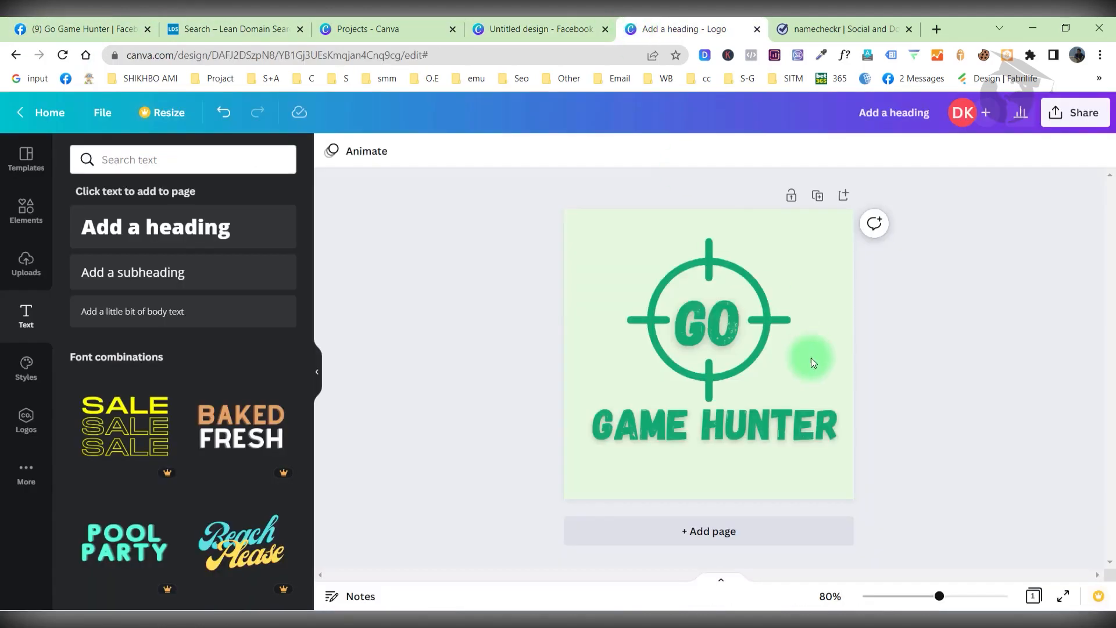
left_click(544, 27)
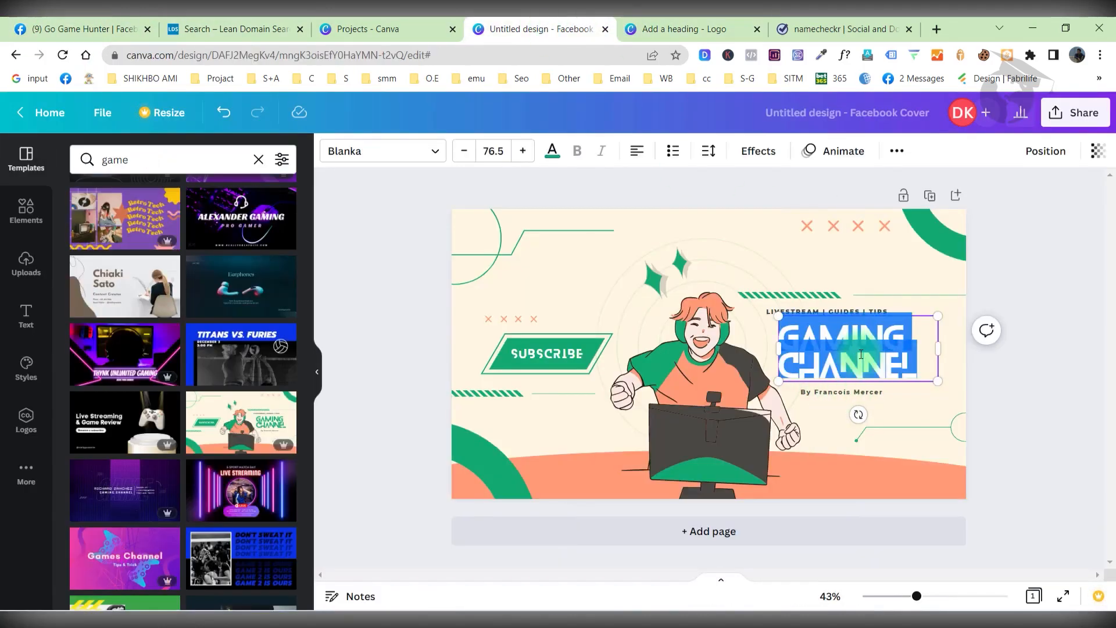
type("GO GAME HUNTER")
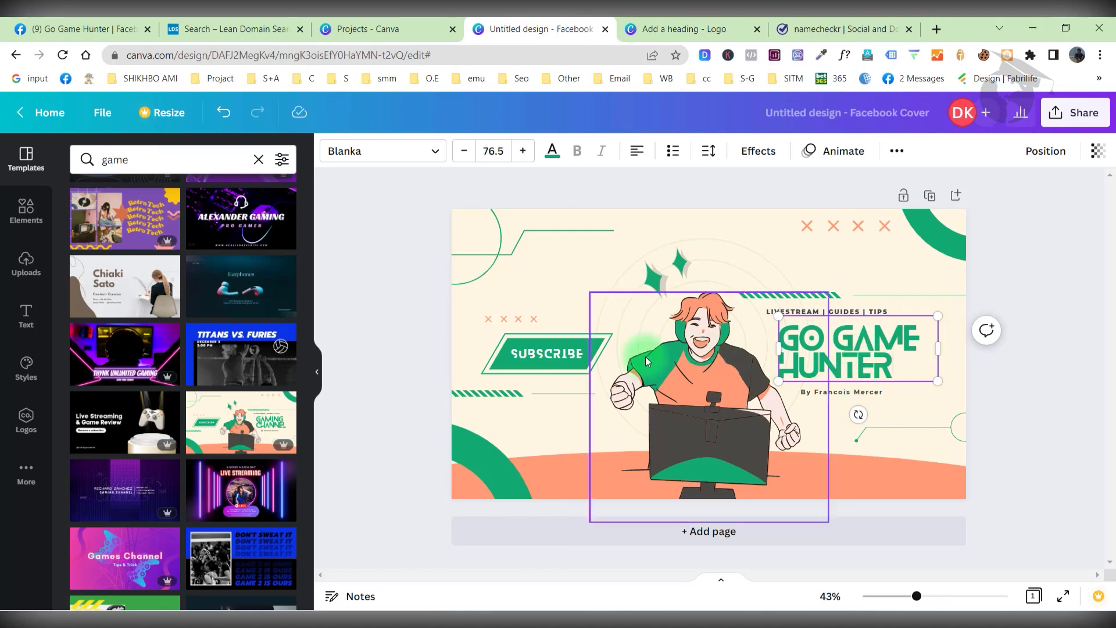
Change the banner's SUBSCRIBE to LIKE & FOLLOW and enlarge the banner to fit one line.
left_click(532, 357)
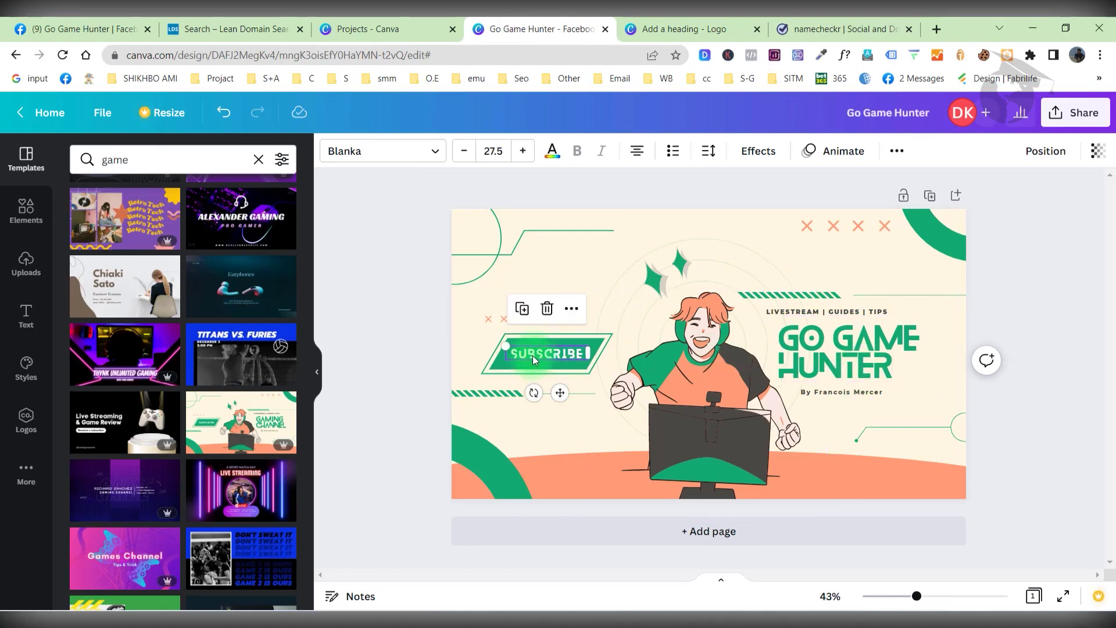
double_click(533, 355)
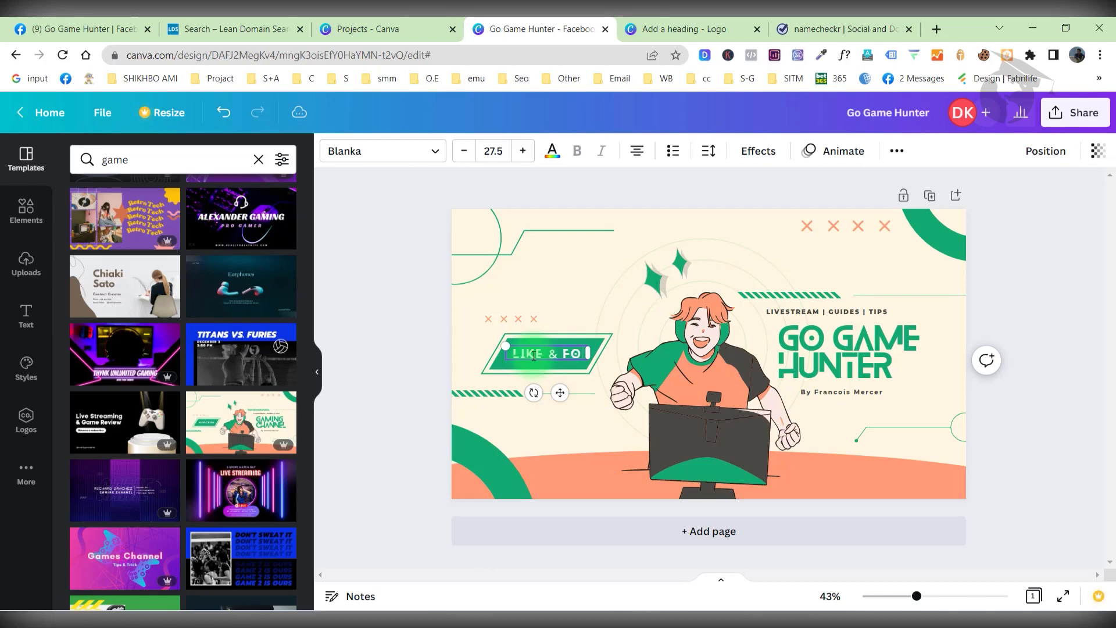
type("LLOW")
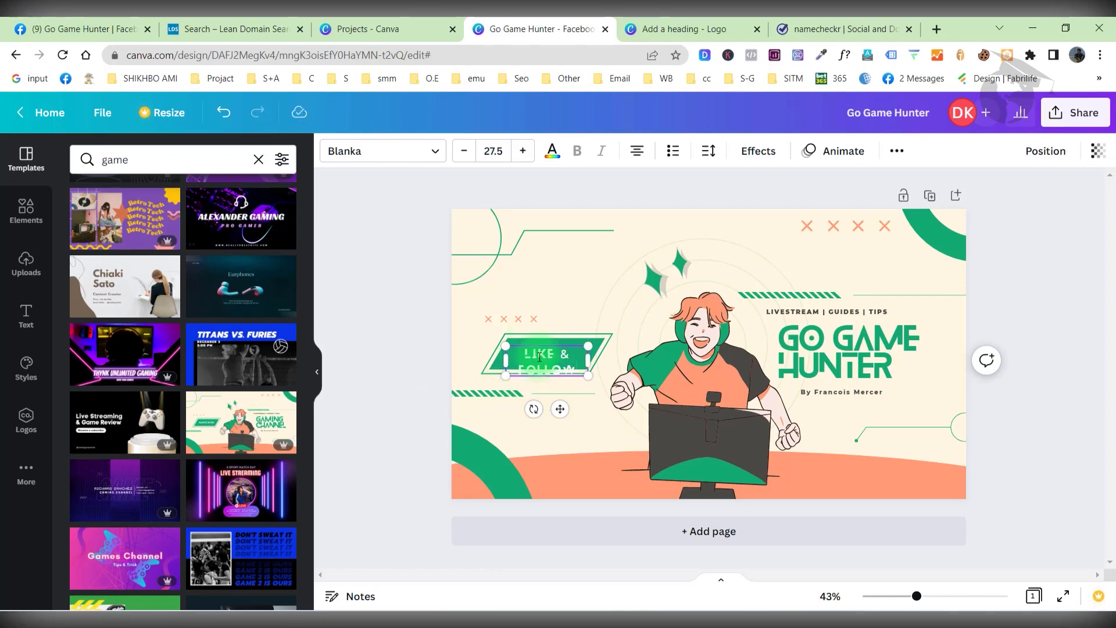
left_click(602, 347)
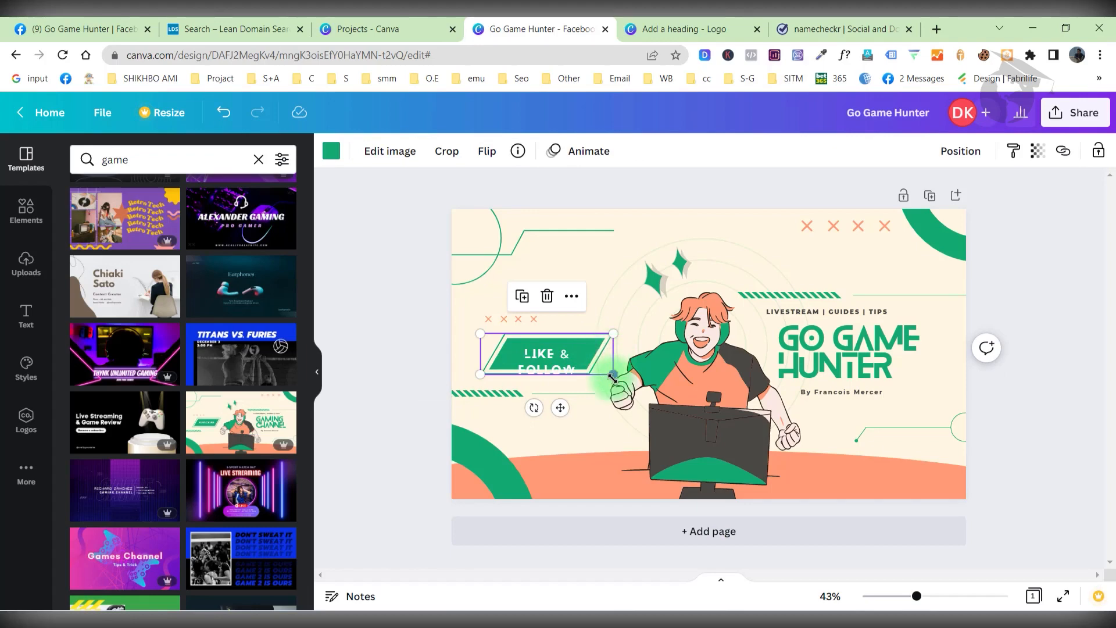
left_click_drag(622, 378, 572, 359)
left_click(549, 357)
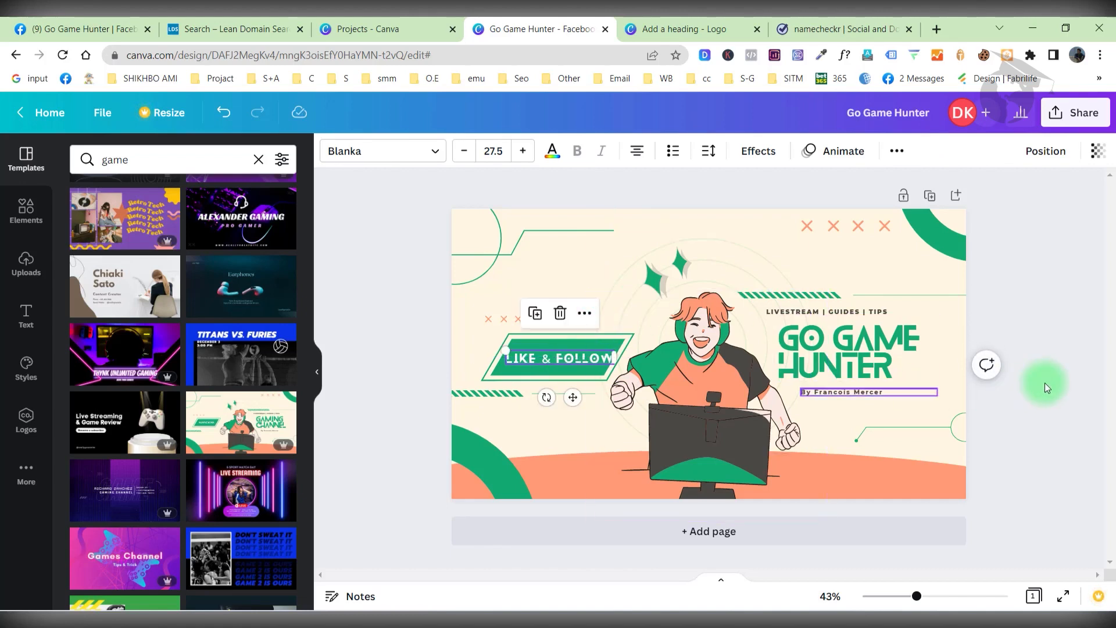
left_click(1069, 368)
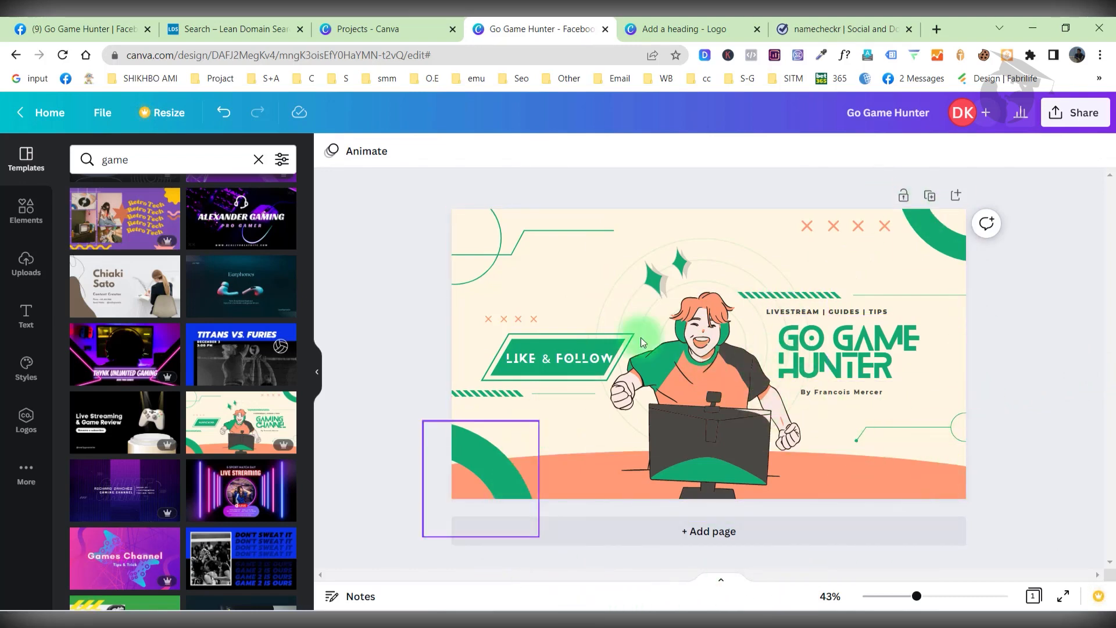
Select the GO GAME HUNTER title text on the cover, then deselect it.
left_click(846, 353)
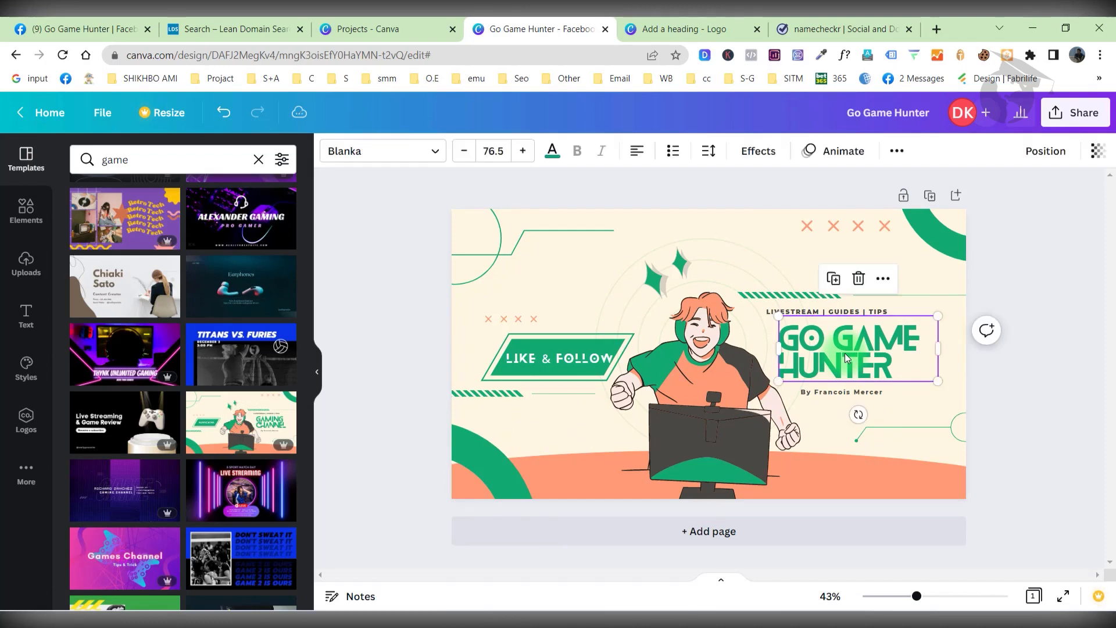
left_click(845, 353)
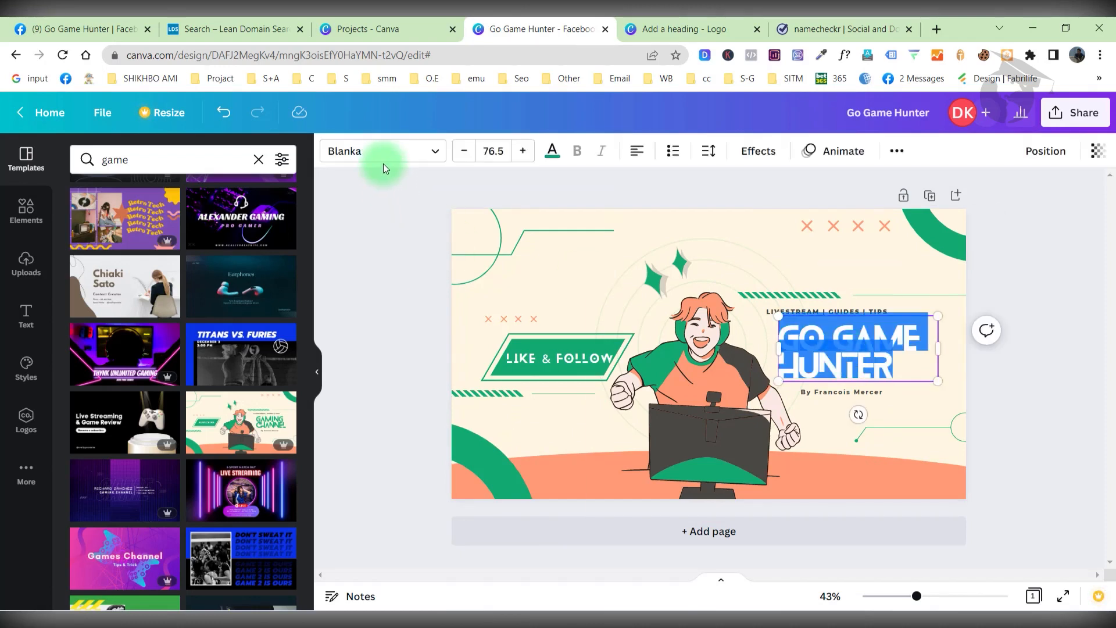
left_click(1072, 340)
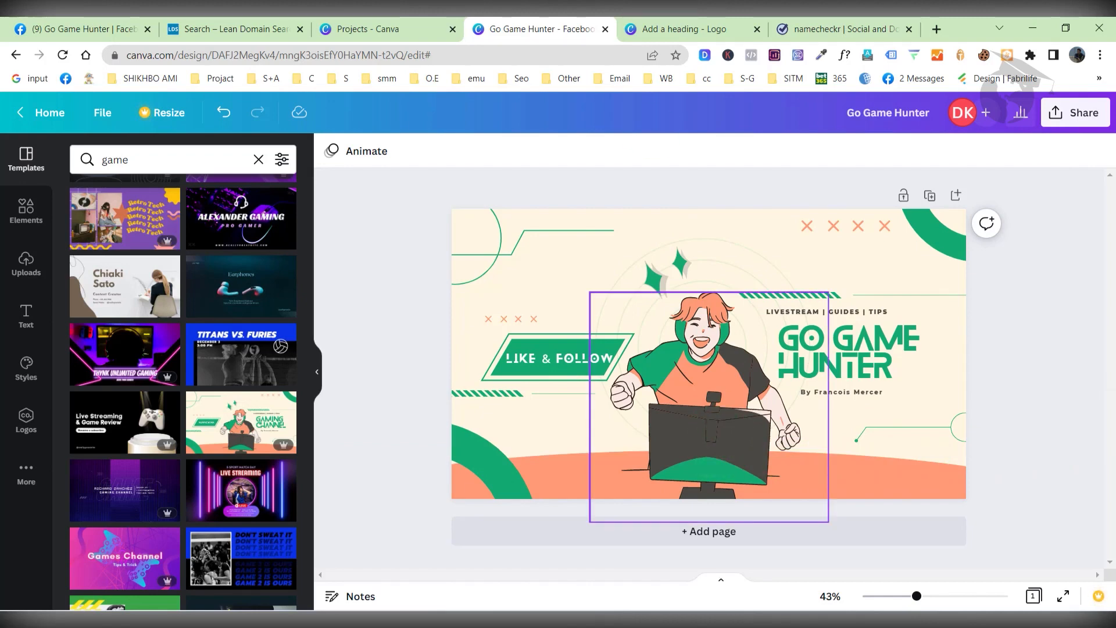
Switch across the Canva browser tabs to the logo design and select the whole logo group.
left_click(233, 29)
left_click(360, 28)
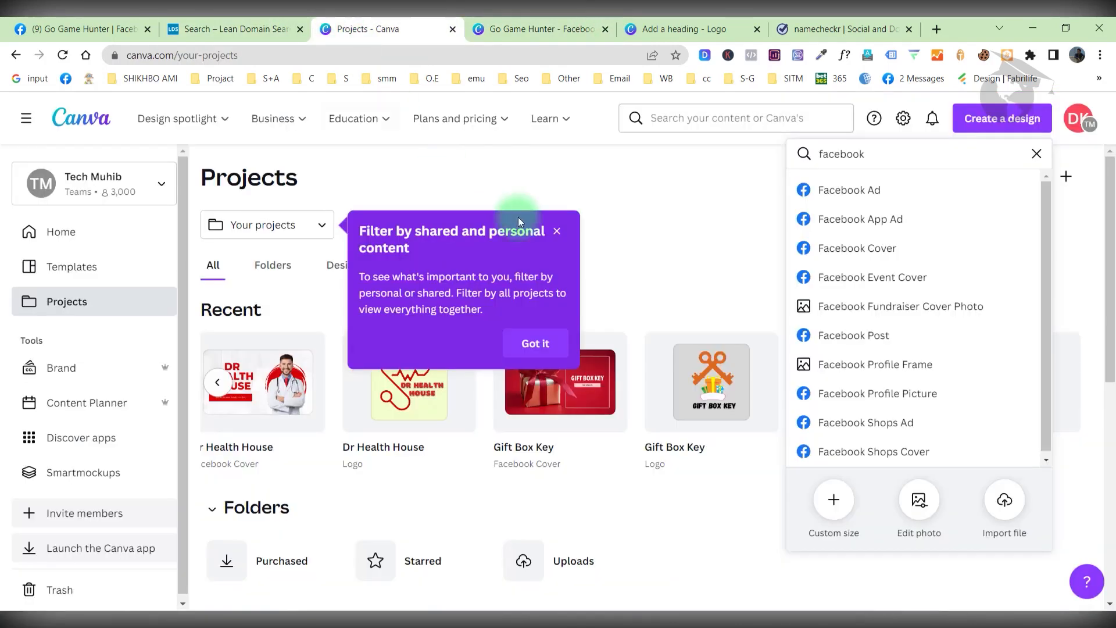
left_click(294, 20)
left_click(533, 26)
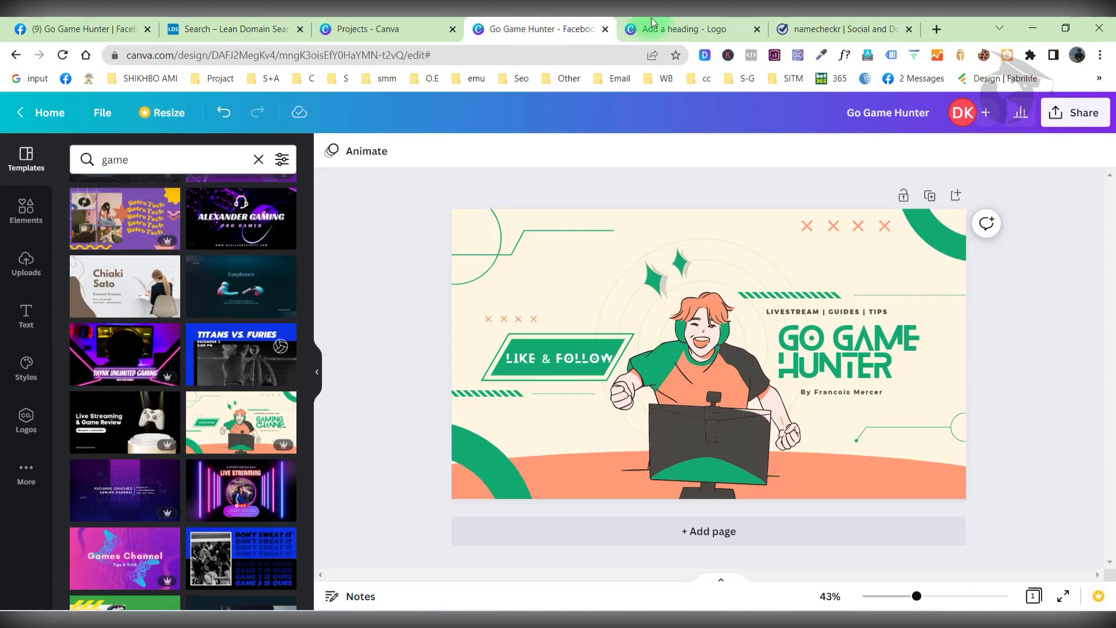
left_click(669, 29)
left_click(693, 340)
left_click(644, 323)
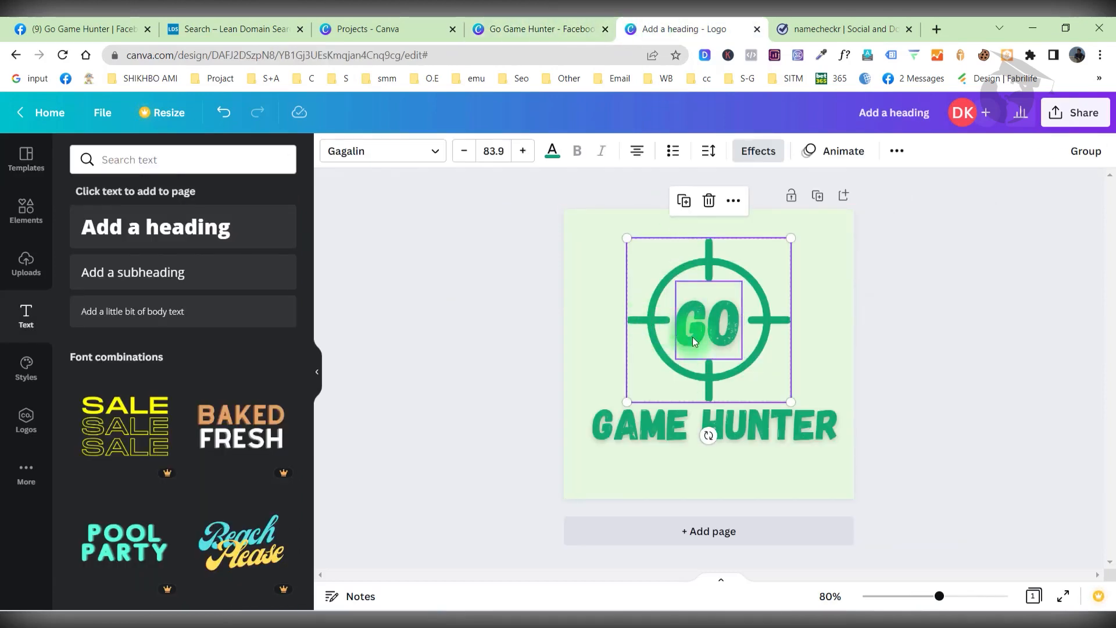
Group the crosshair emblem with its GO text using Ctrl+G, then undo the last emblem change.
left_click(849, 319)
left_click(710, 333)
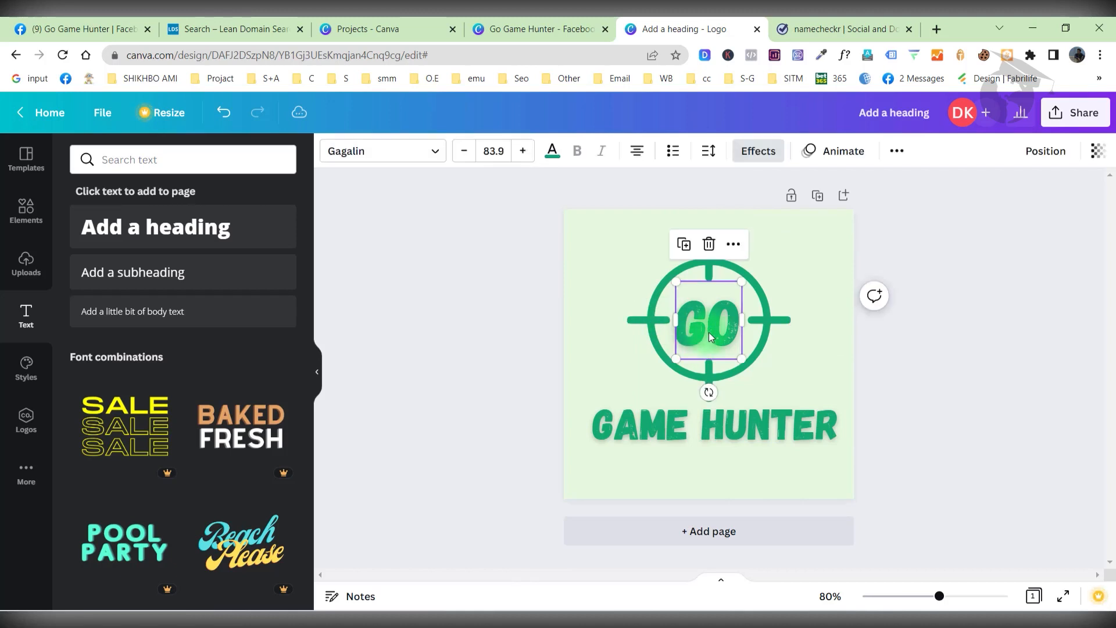
left_click(647, 323)
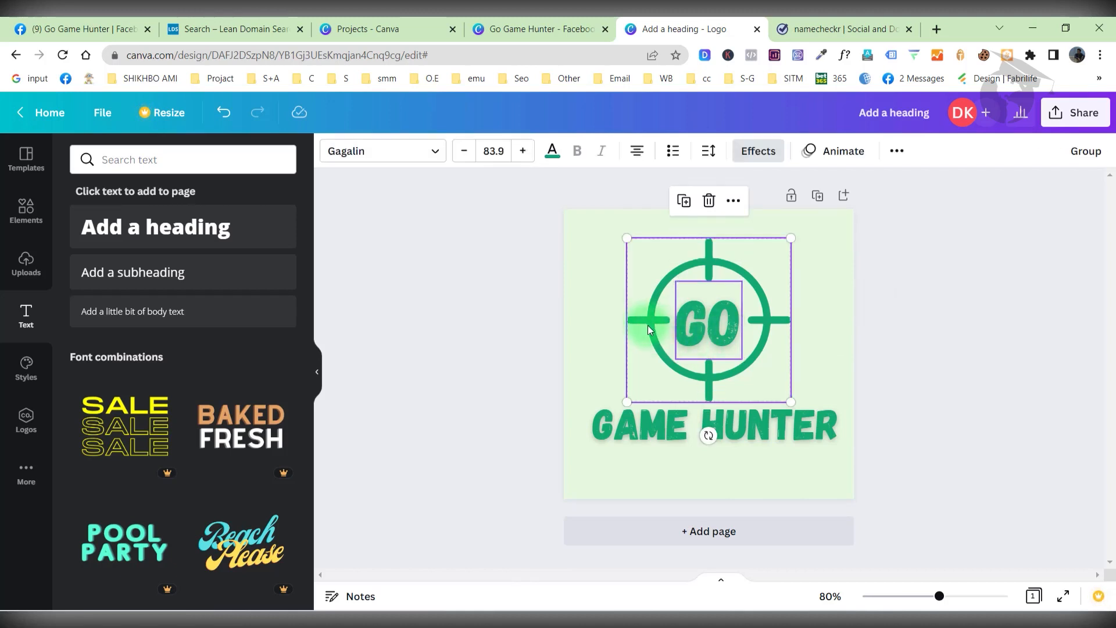
key("ctrl+g")
left_click(707, 327)
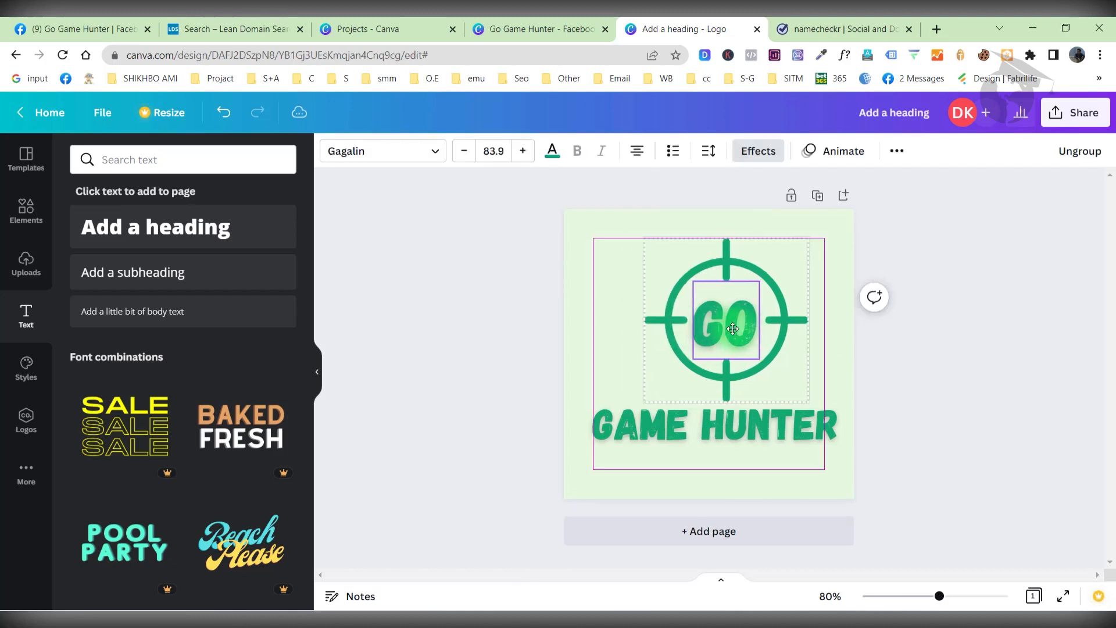
key("ctrl+z")
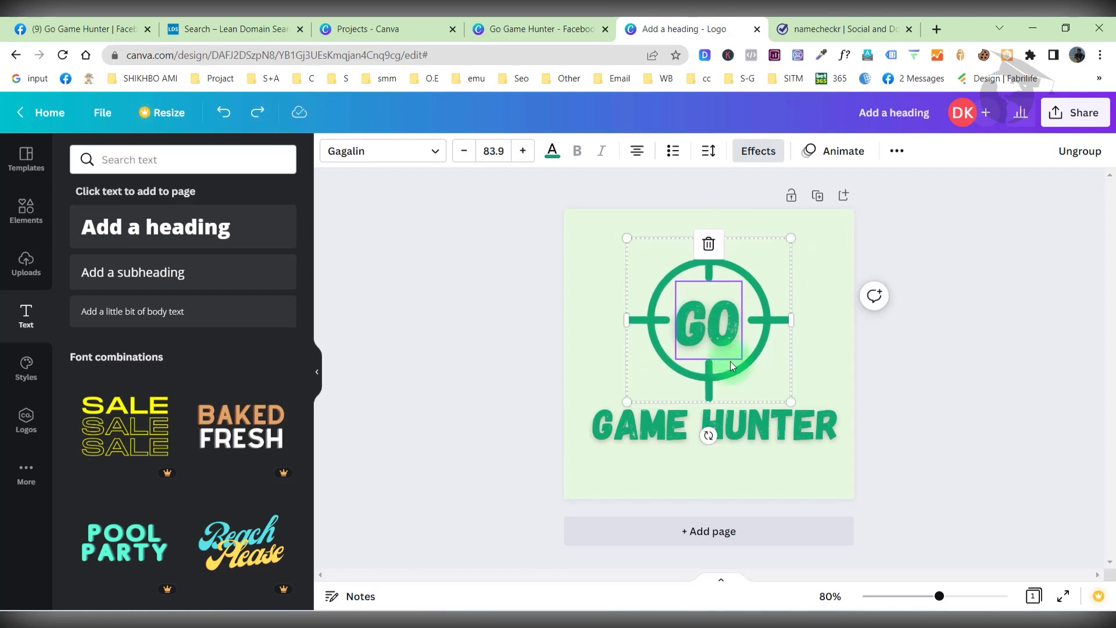
Reselect the emblem's GO text and return to the Go Game Hunter cover, selecting the gamer illustration.
left_click(952, 357)
left_click(697, 340)
left_click(537, 28)
left_click(744, 439)
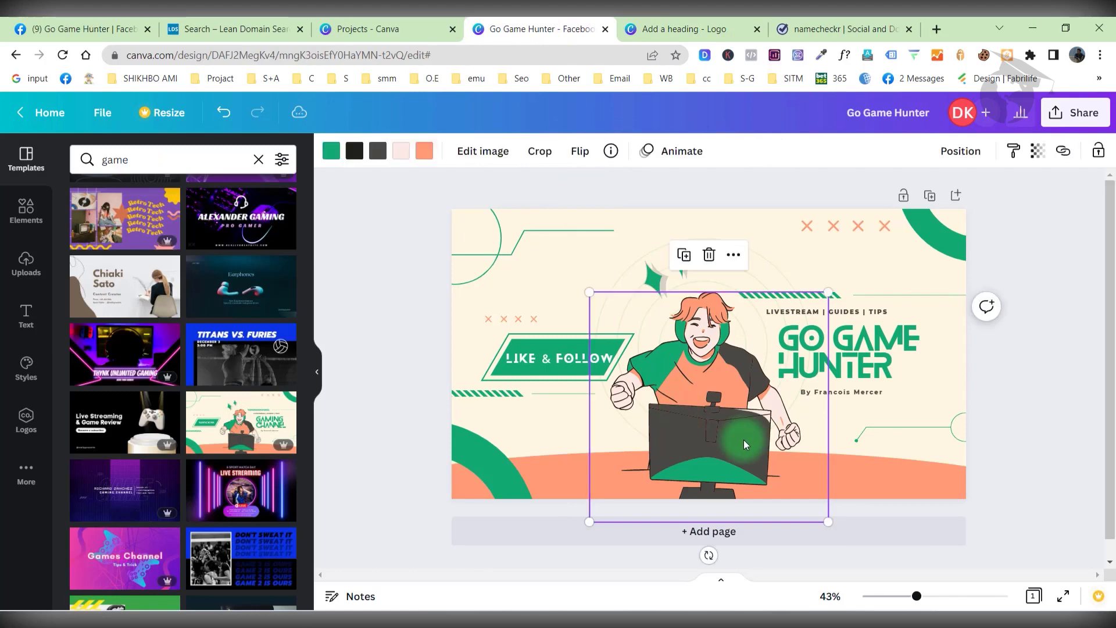
Paste the GO crosshair emblem onto the cover, move it onto the monitor screen and shrink it to fit.
key("ctrl+v")
left_click_drag(549, 274, 740, 447)
left_click_drag(762, 404, 707, 437)
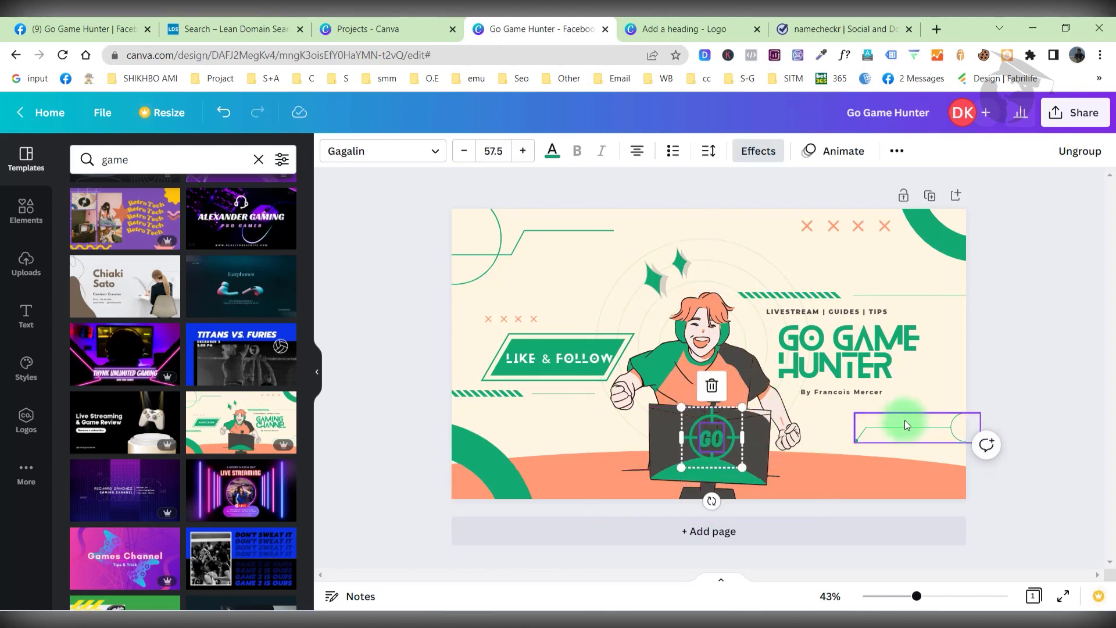
left_click(1055, 393)
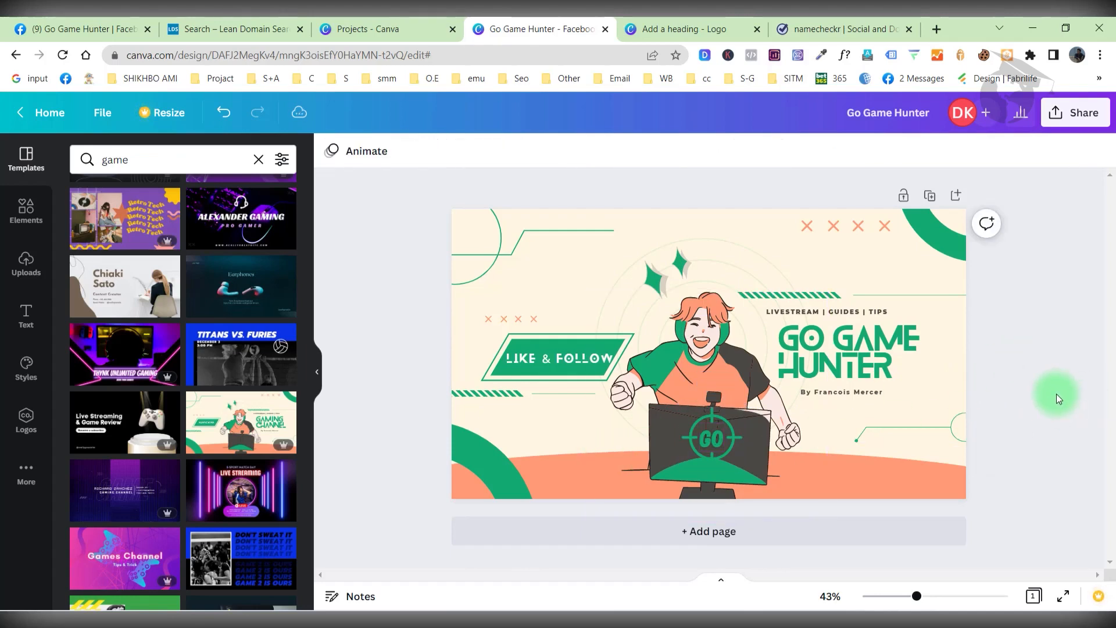
left_click(720, 475)
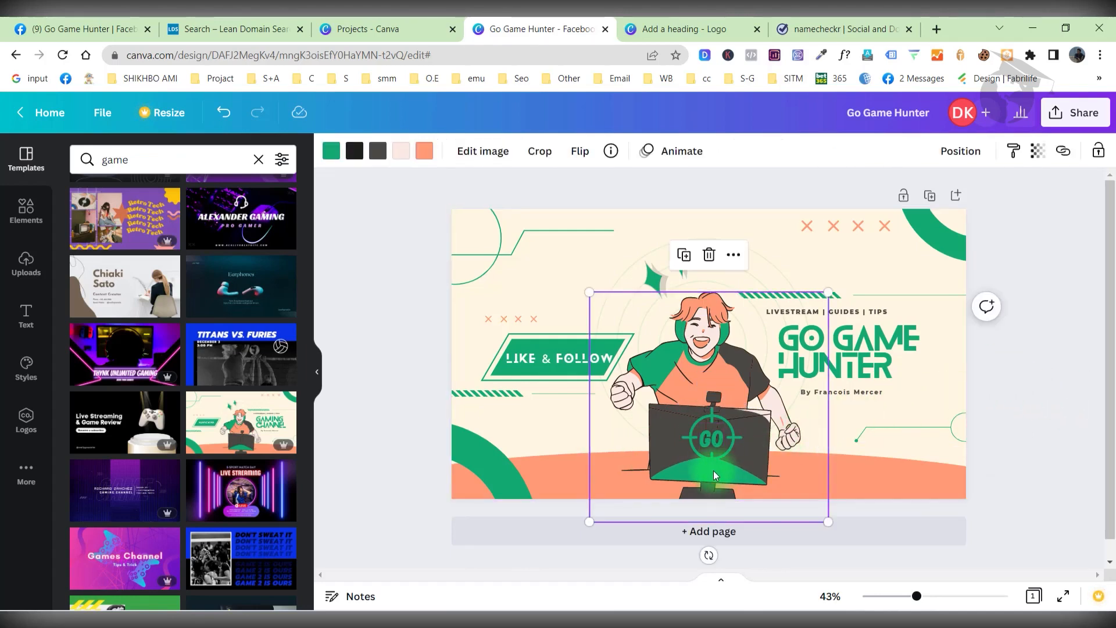
left_click(715, 444)
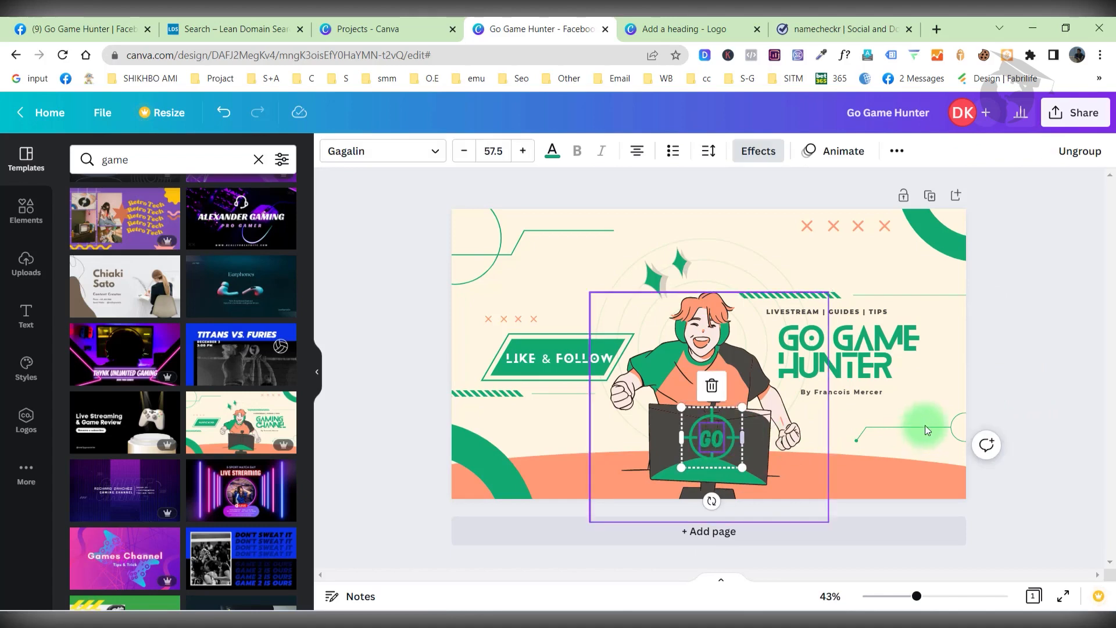
left_click(1021, 345)
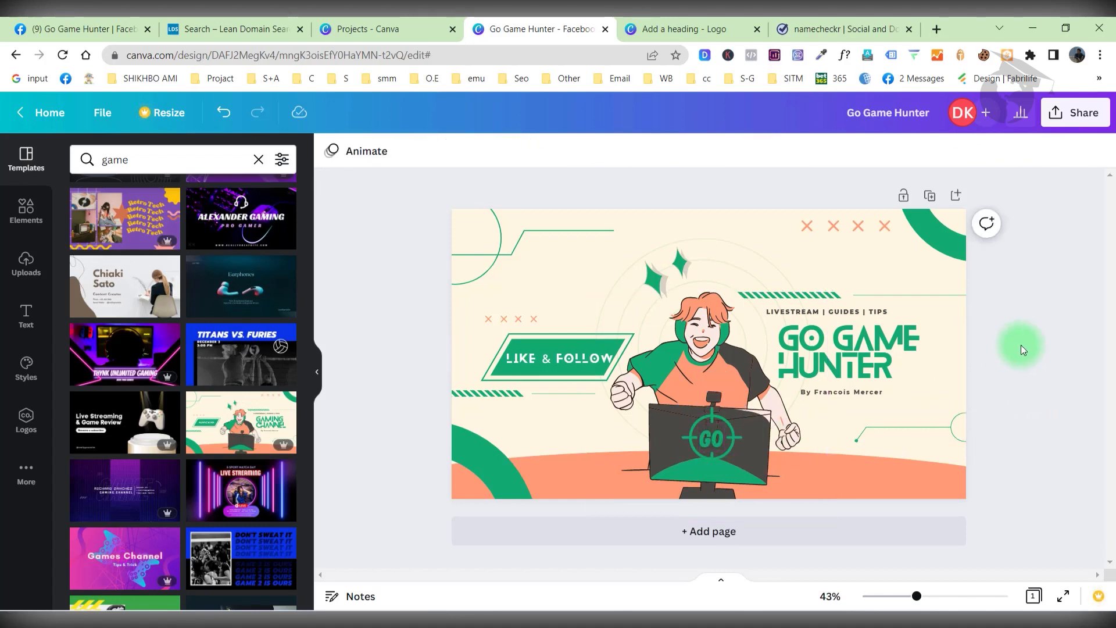
Download the Go Game Hunter cover design as a PNG.
left_click(1075, 112)
scroll(919, 407, "down", 1)
left_click(898, 447)
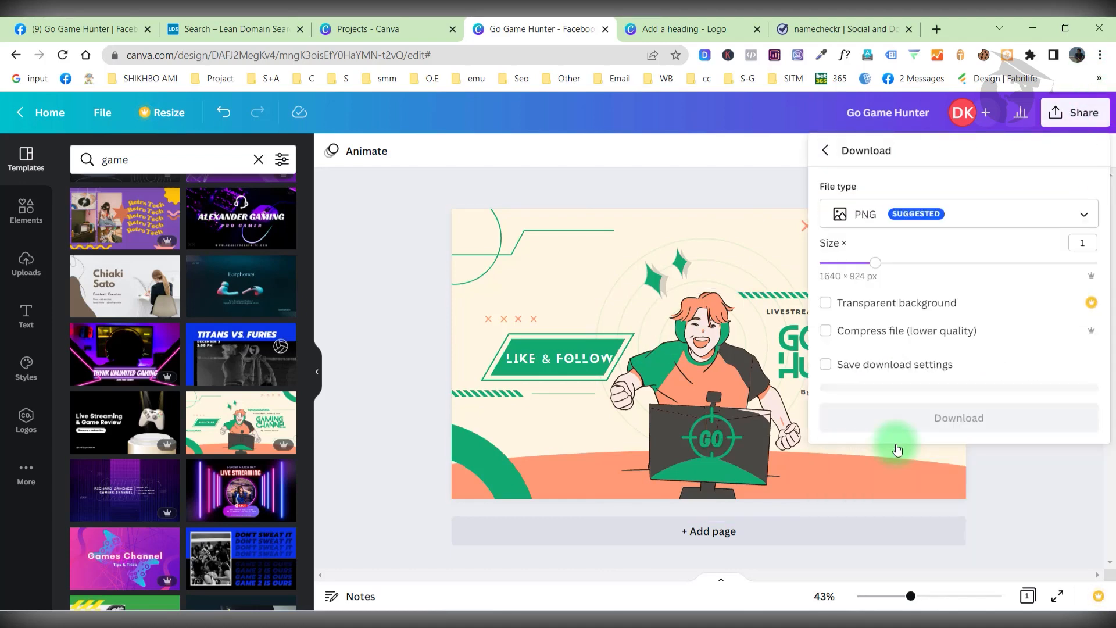
left_click(941, 414)
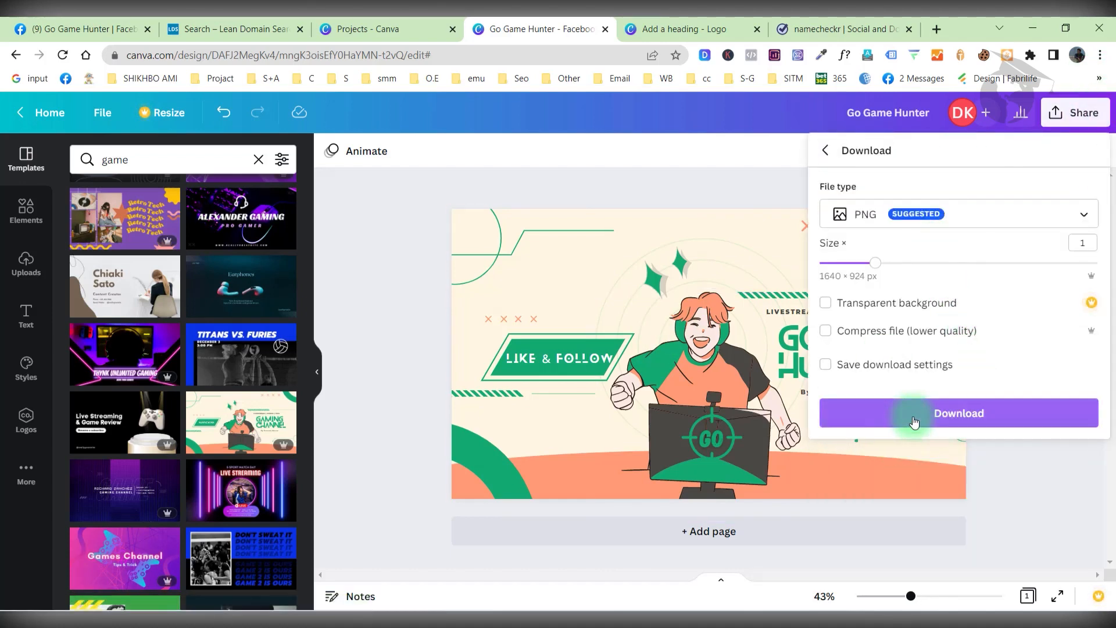
Download the GO GAME HUNTER logo design as a PNG.
left_click(673, 23)
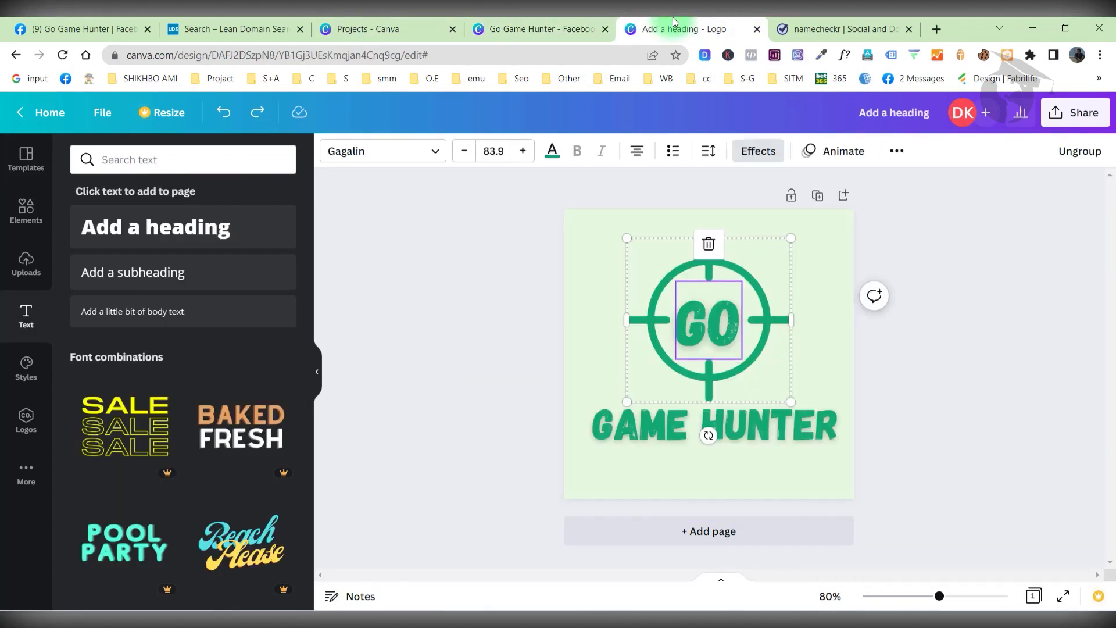
left_click(1076, 112)
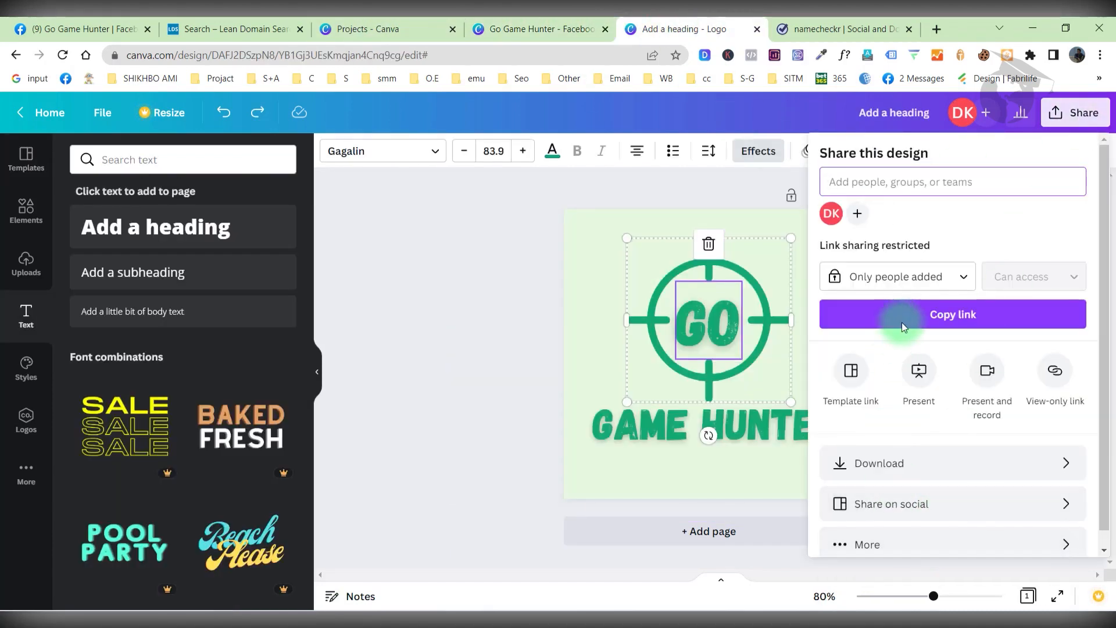
left_click(877, 461)
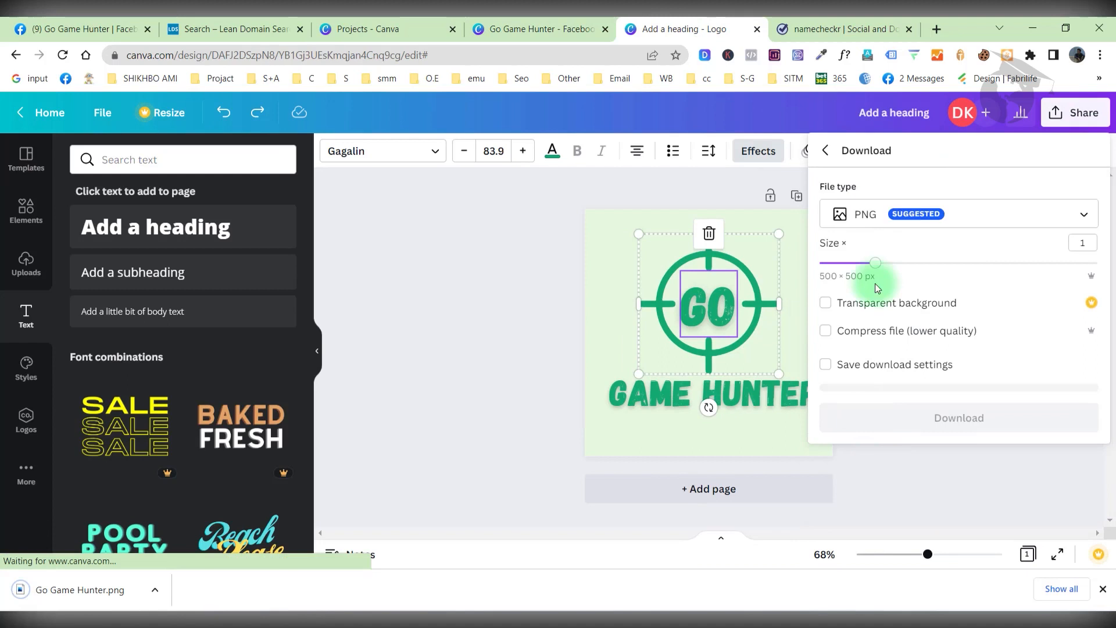
left_click(926, 414)
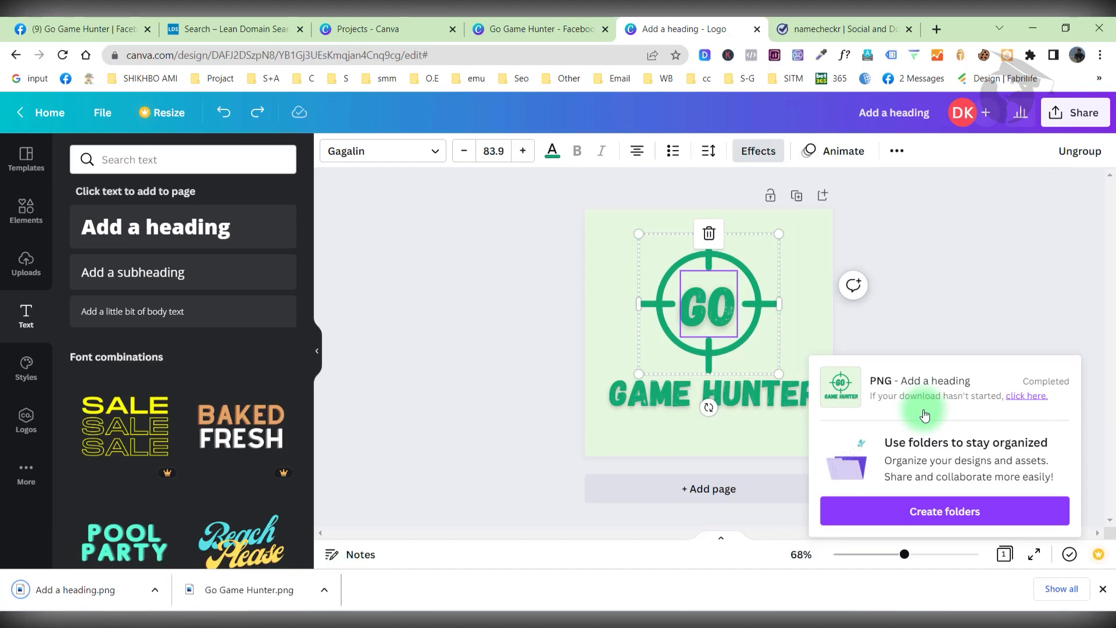
left_click(941, 309)
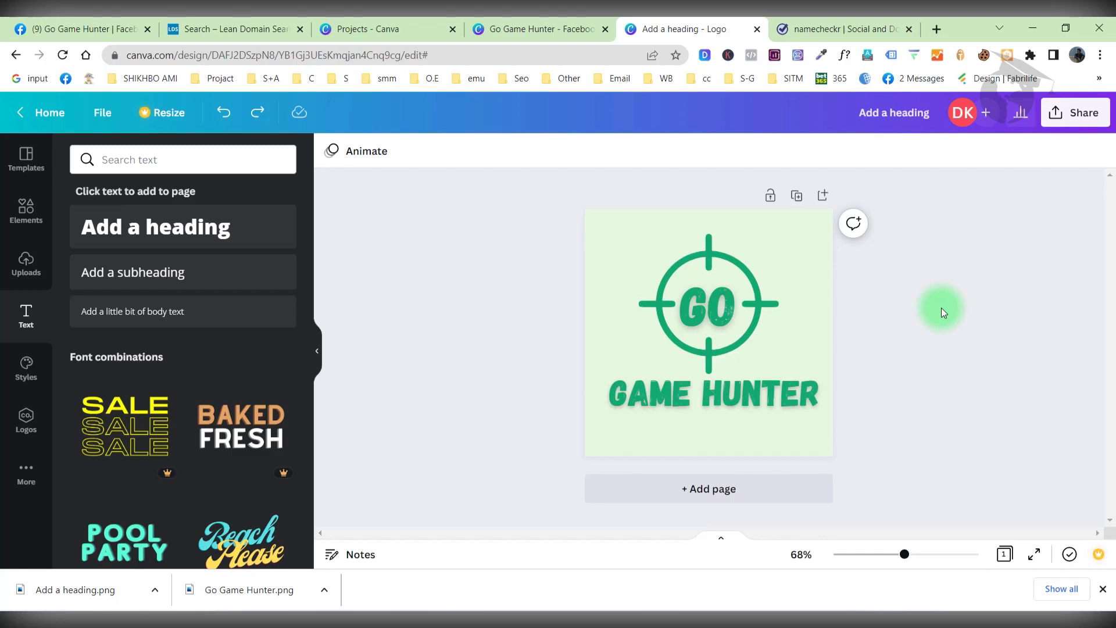
Return to the Go Game Hunter cover design and dismiss the completed download notice.
left_click(488, 29)
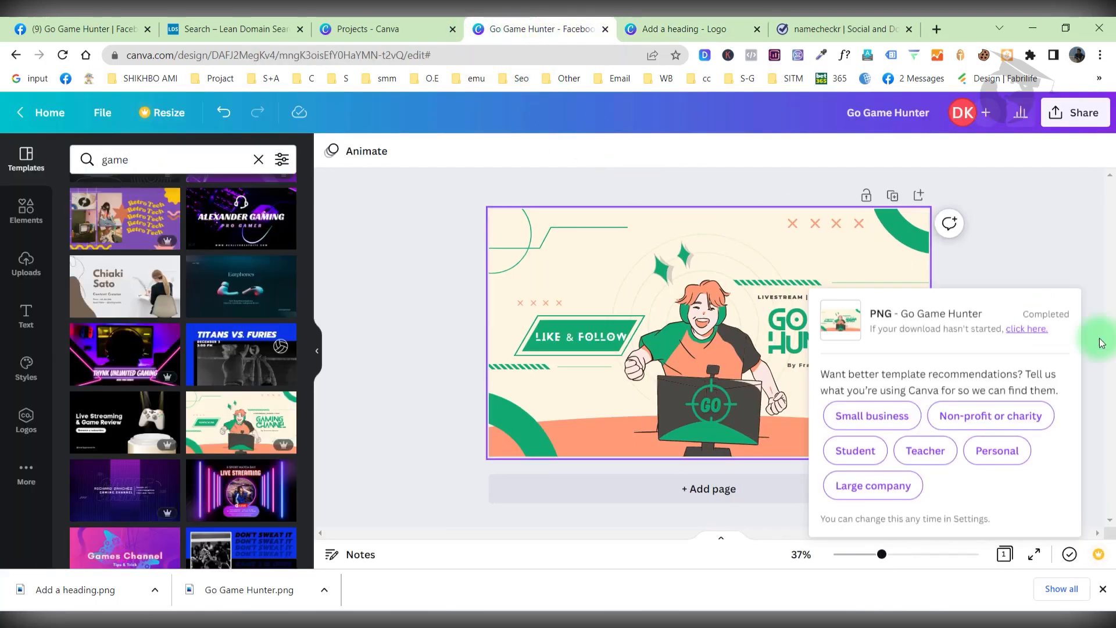
left_click(1041, 267)
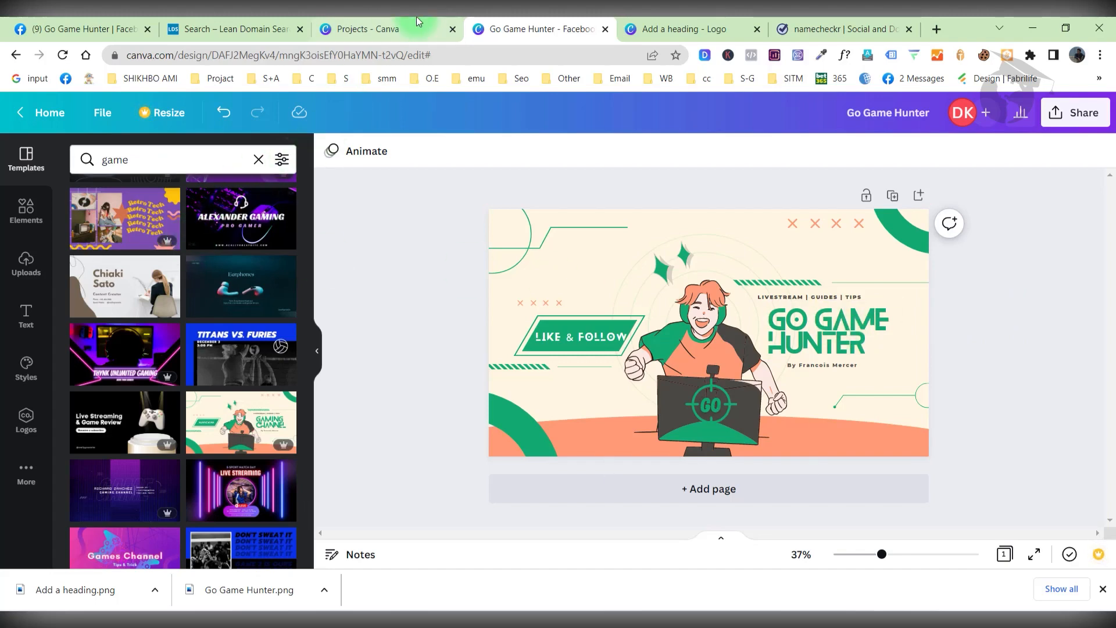
Upload the Add a heading logo as the Go Game Hunter page's new profile picture.
left_click(87, 29)
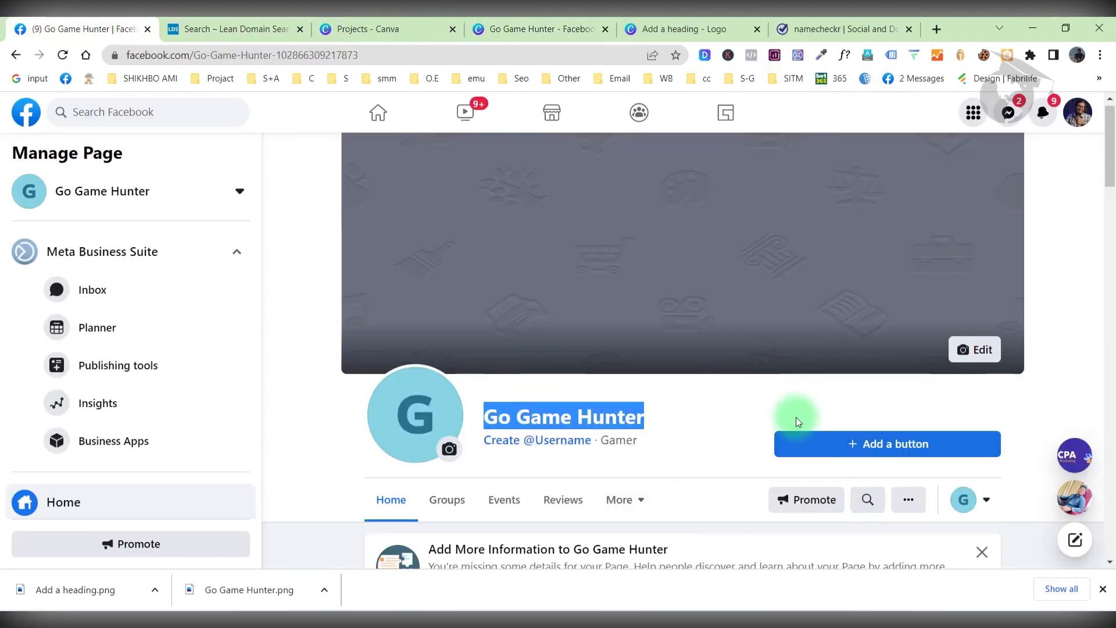
left_click(449, 449)
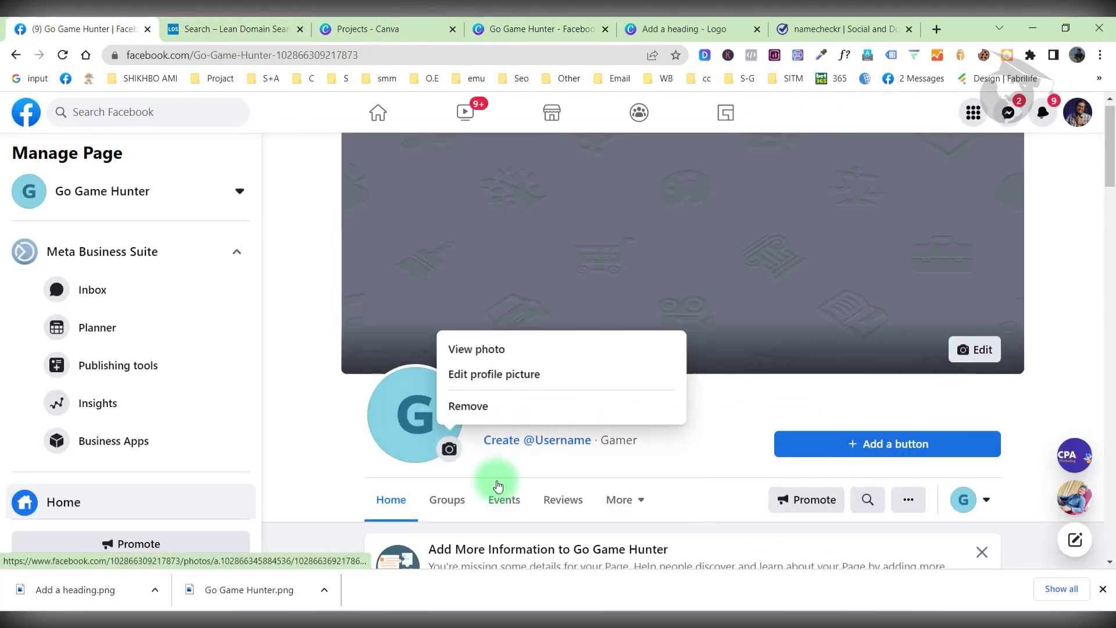
left_click(489, 379)
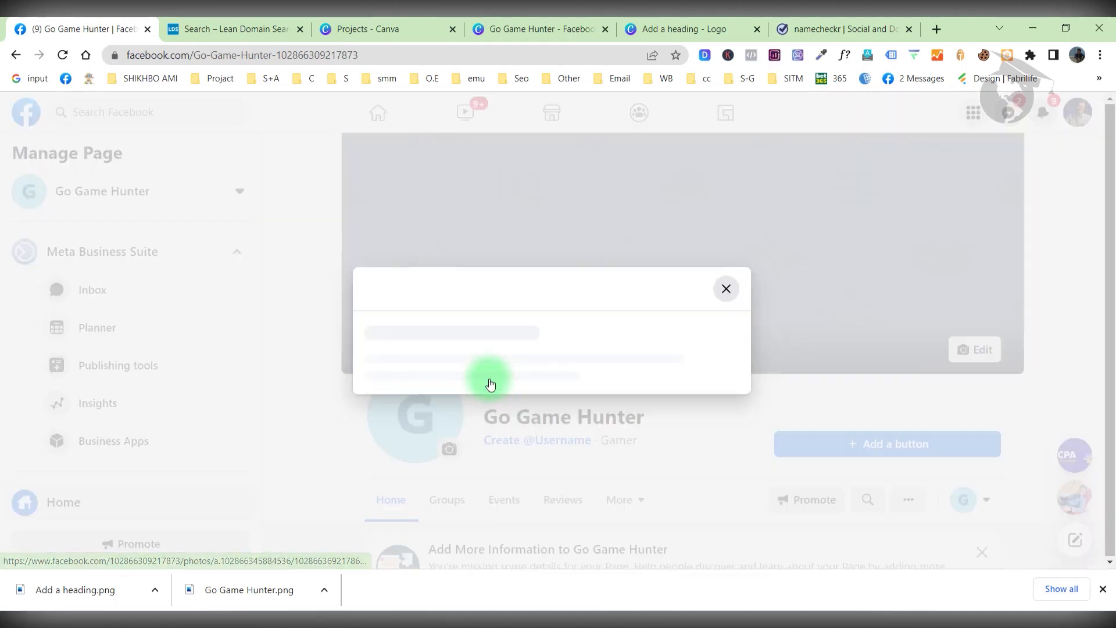
left_click(428, 330)
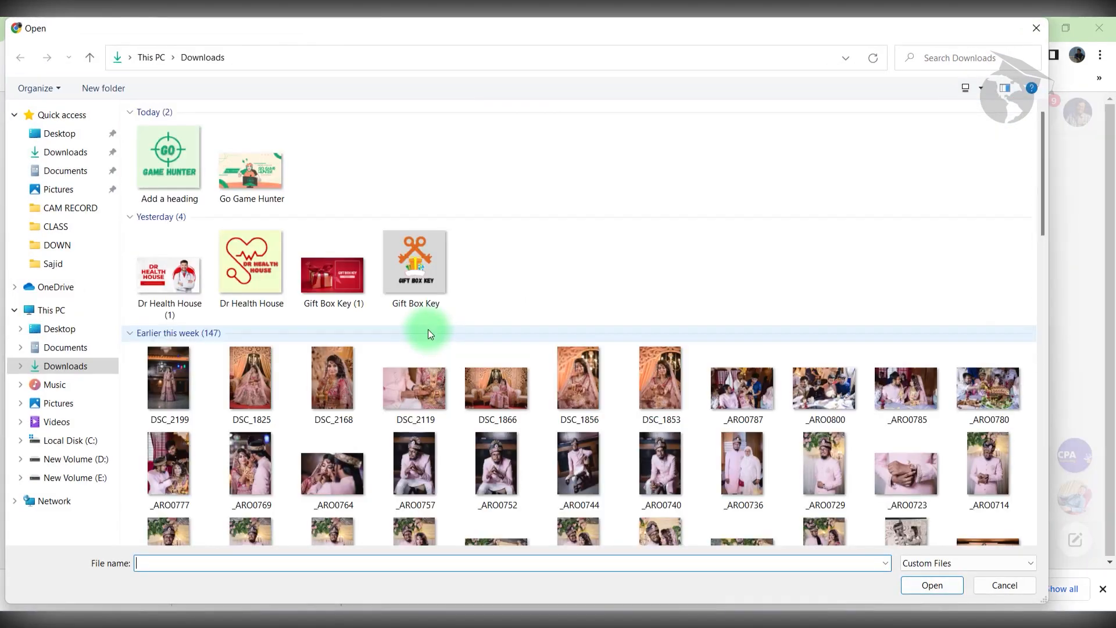
left_click(169, 160)
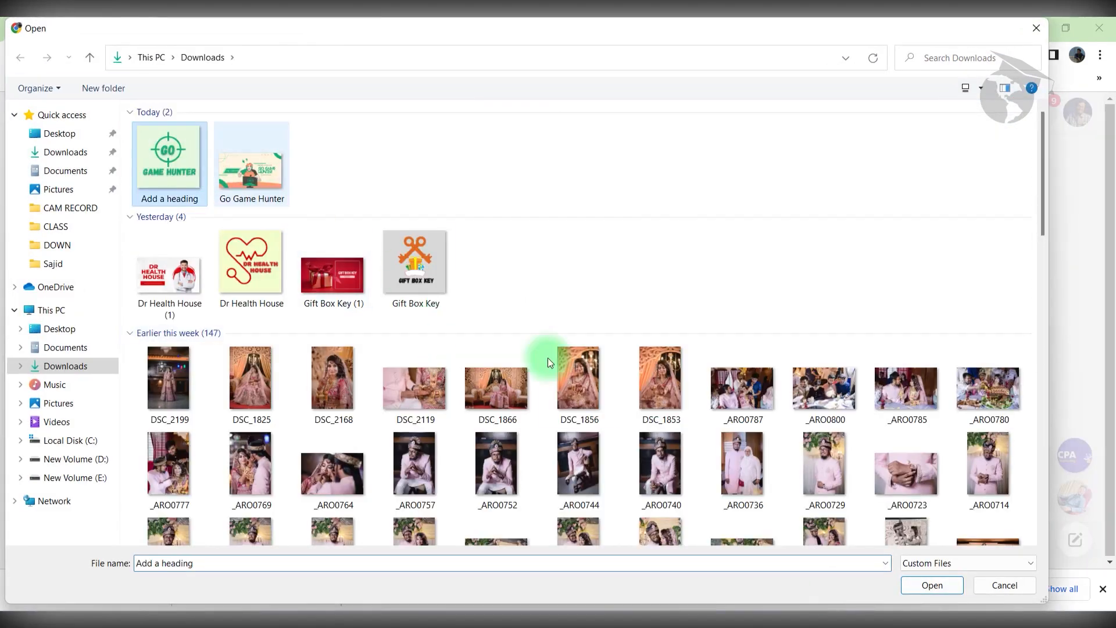
left_click(958, 586)
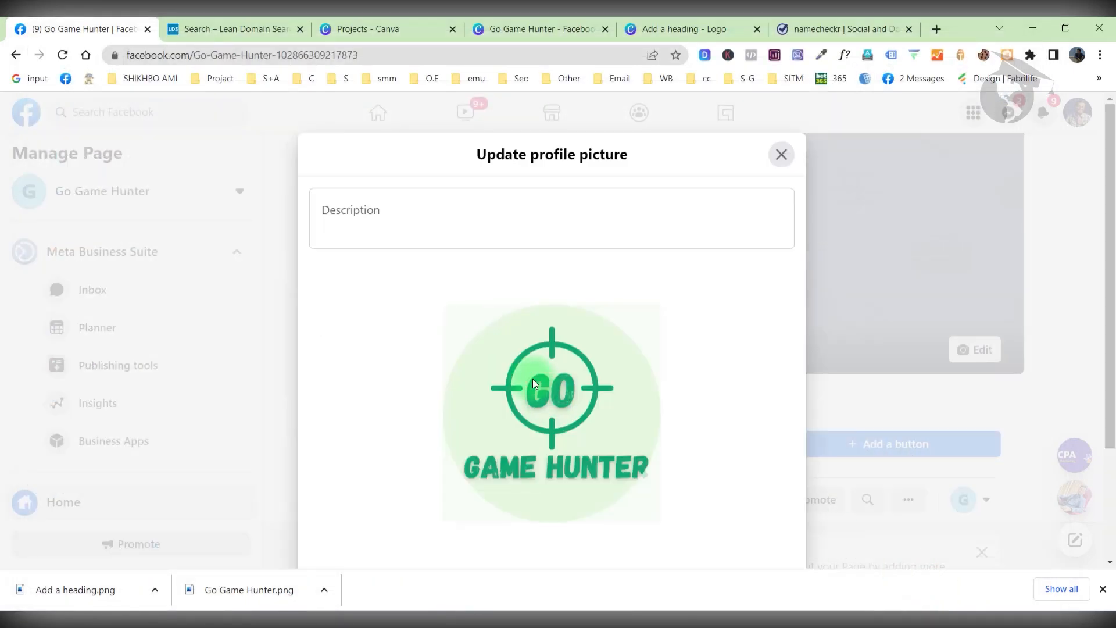
scroll(564, 405, "down", 3)
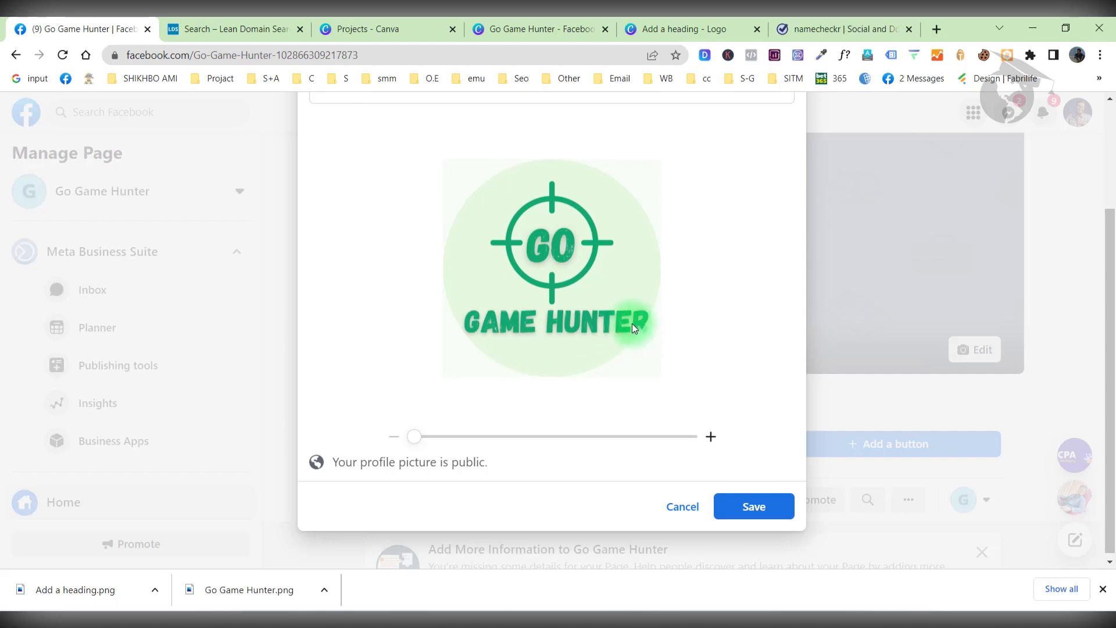
Cancel and discard the uploaded logo, keeping the G picture, and return to Canva projects.
left_click(682, 507)
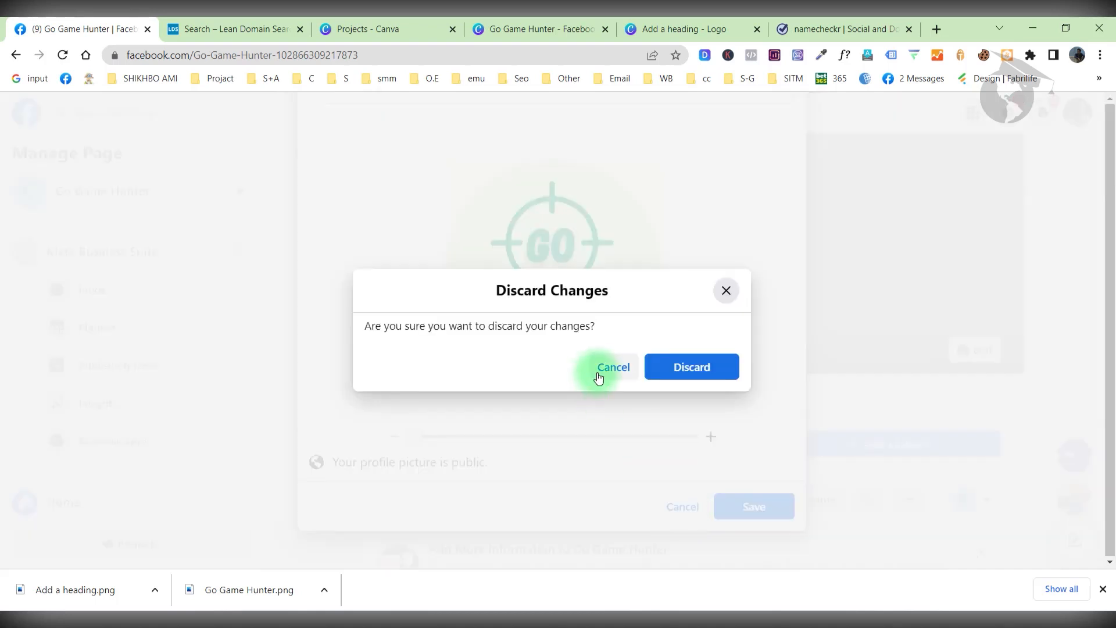
left_click(611, 369)
left_click(684, 506)
left_click(715, 378)
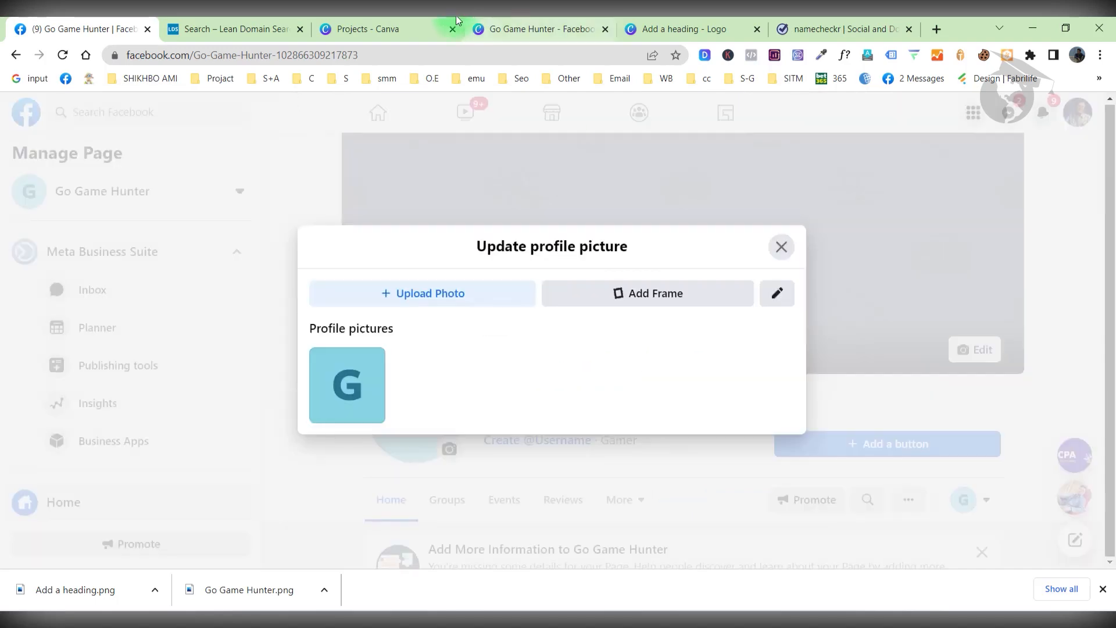
left_click(506, 29)
left_click(401, 27)
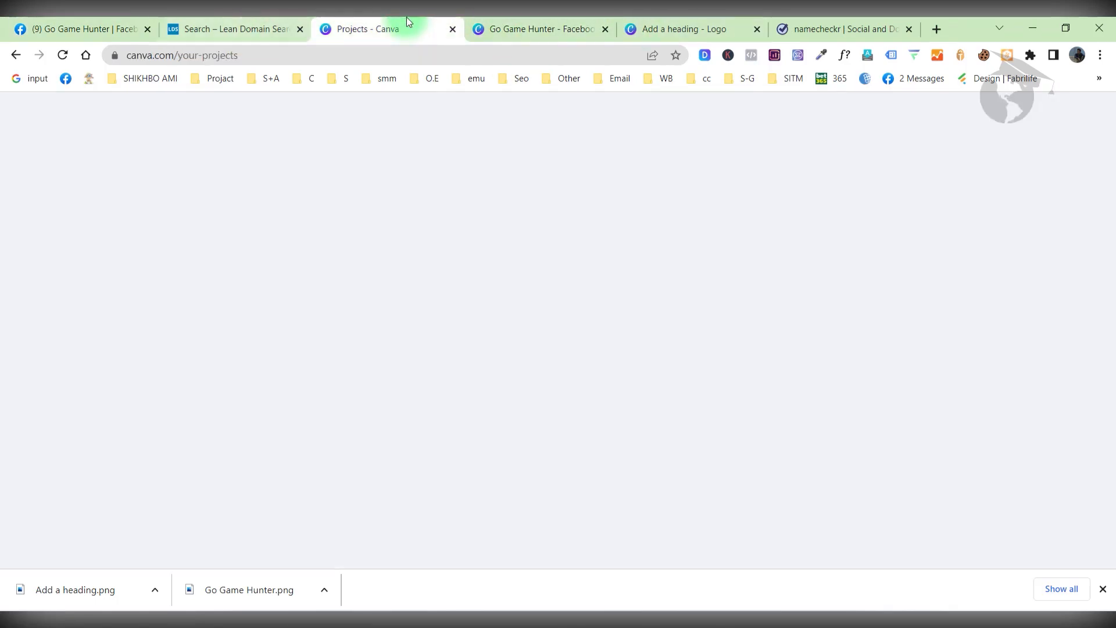
Select the GO crosshair and GAME HUNTER text, shrink them slightly and centre them on the page.
left_click(668, 28)
left_click(729, 348)
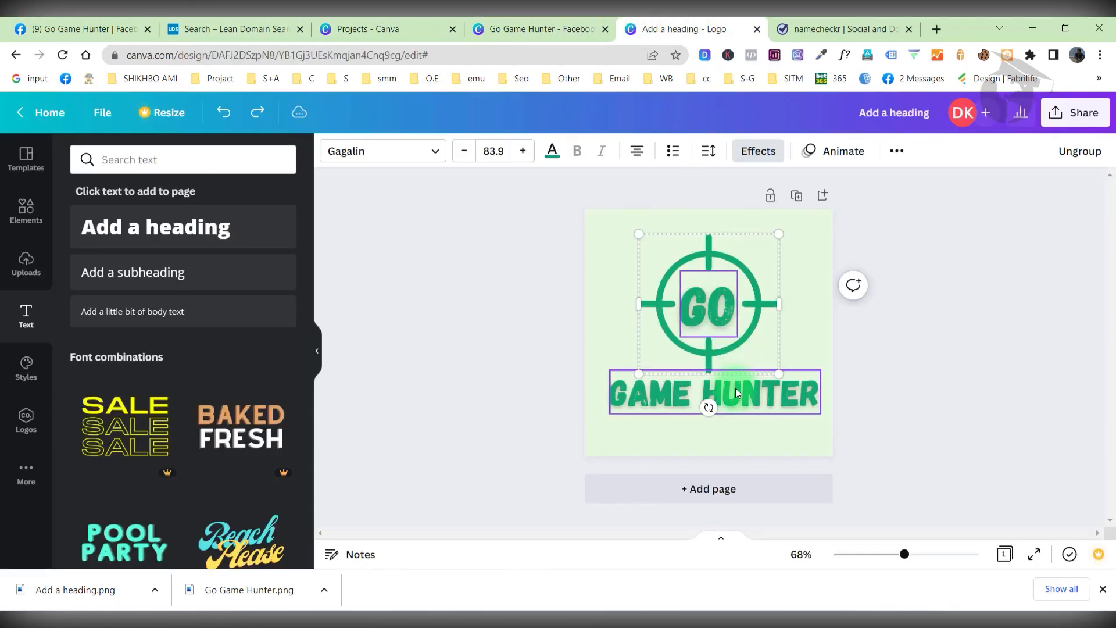
left_click(734, 390, "shift")
left_click_drag(823, 415, 790, 387)
left_click_drag(699, 319, 708, 338)
left_click(883, 352)
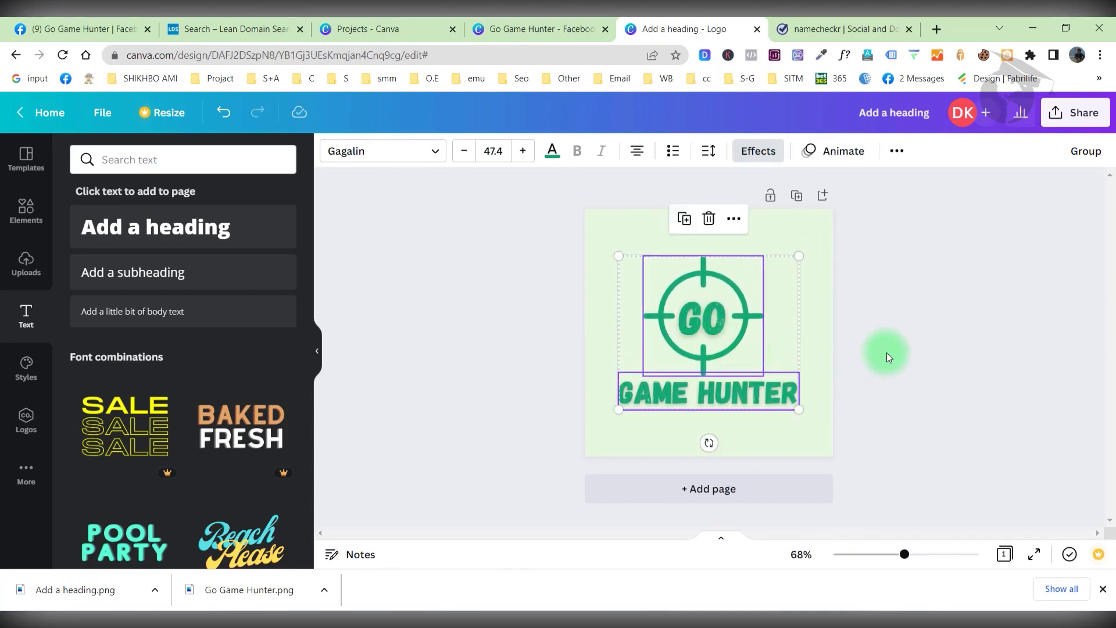
Download the resized logo again as a PNG and return to the Facebook page.
left_click(1073, 112)
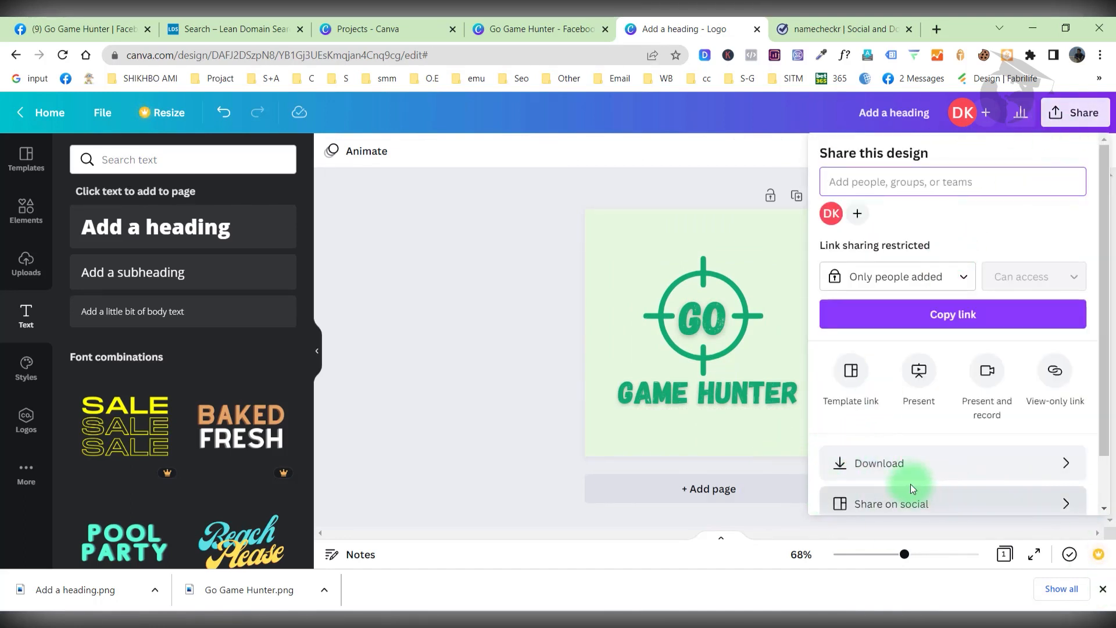
left_click(902, 461)
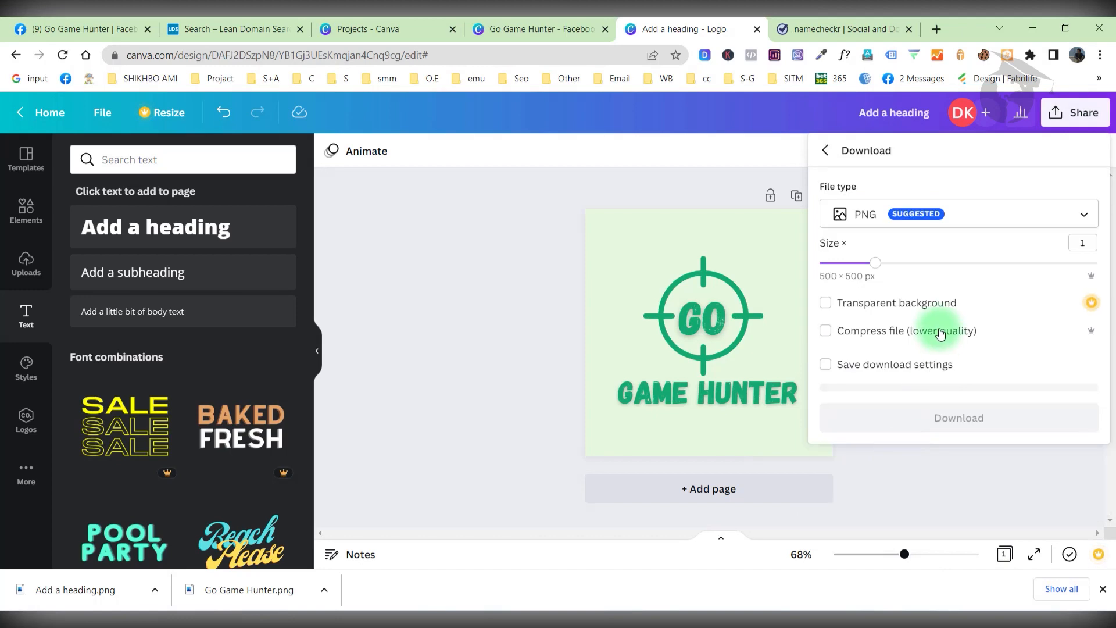
left_click(892, 410)
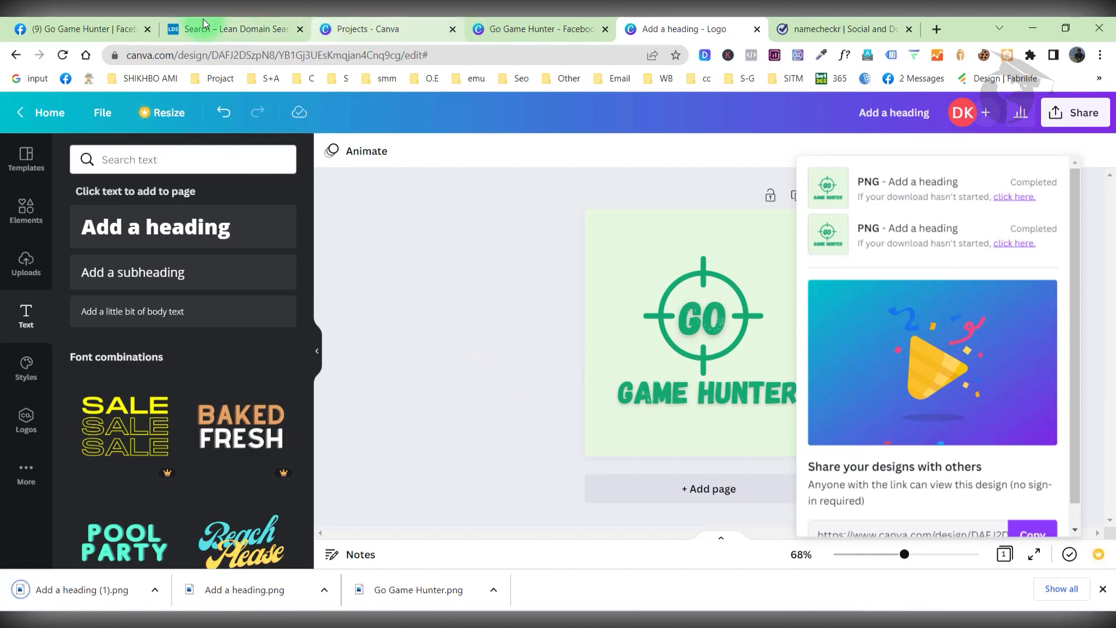
left_click(111, 29)
Upload 'Add a heading (1)' and save it as the Go Game Hunter profile picture.
left_click(405, 316)
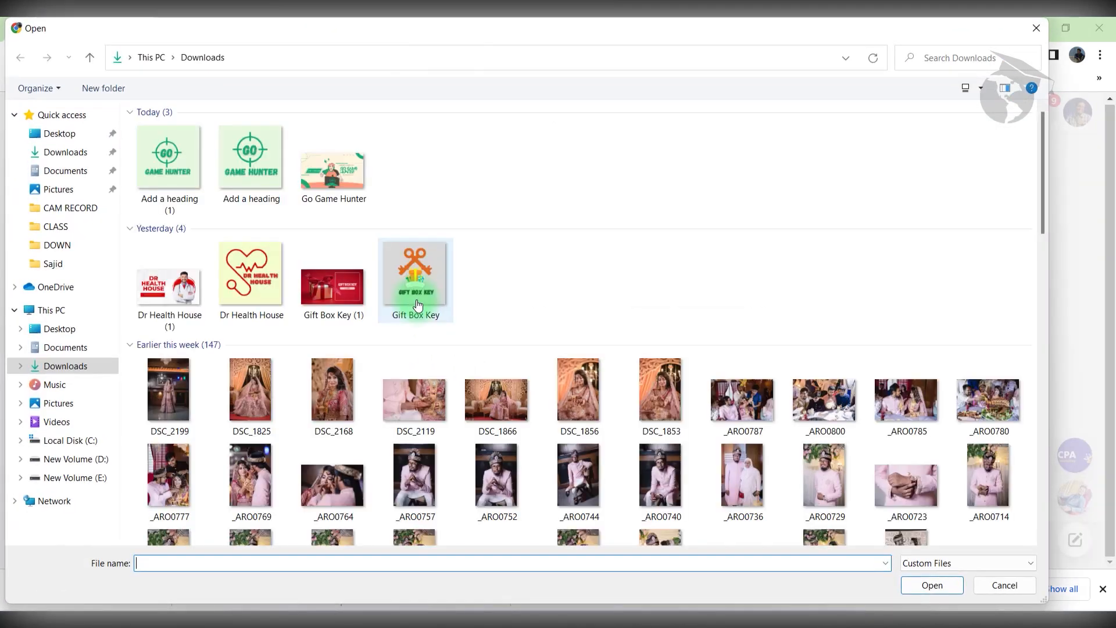
left_click(174, 172)
left_click(929, 586)
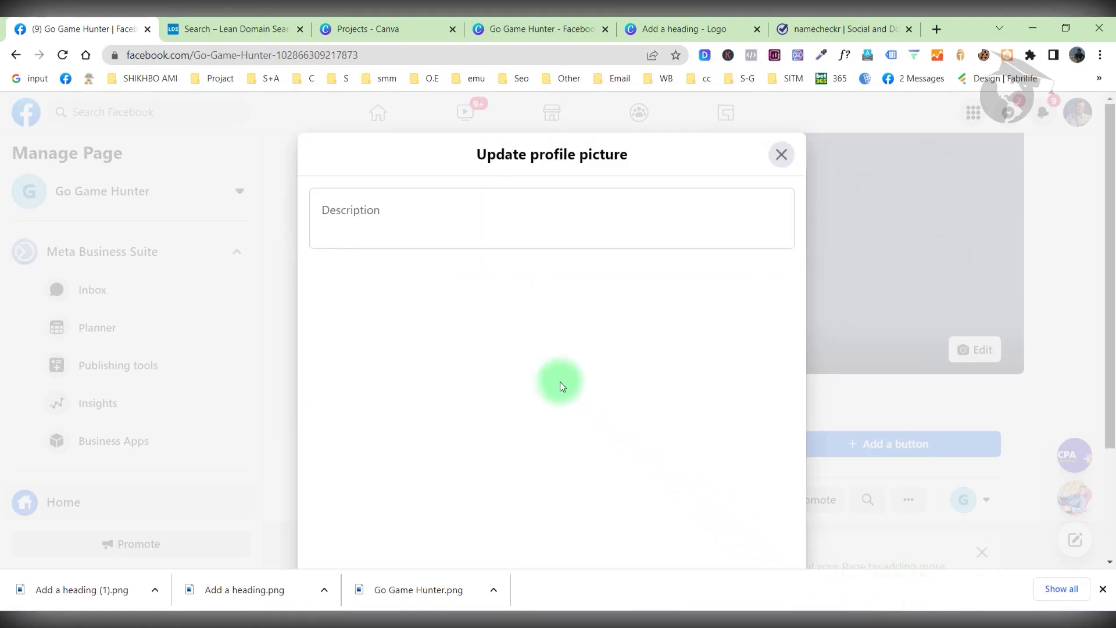
scroll(560, 382, "down", 1)
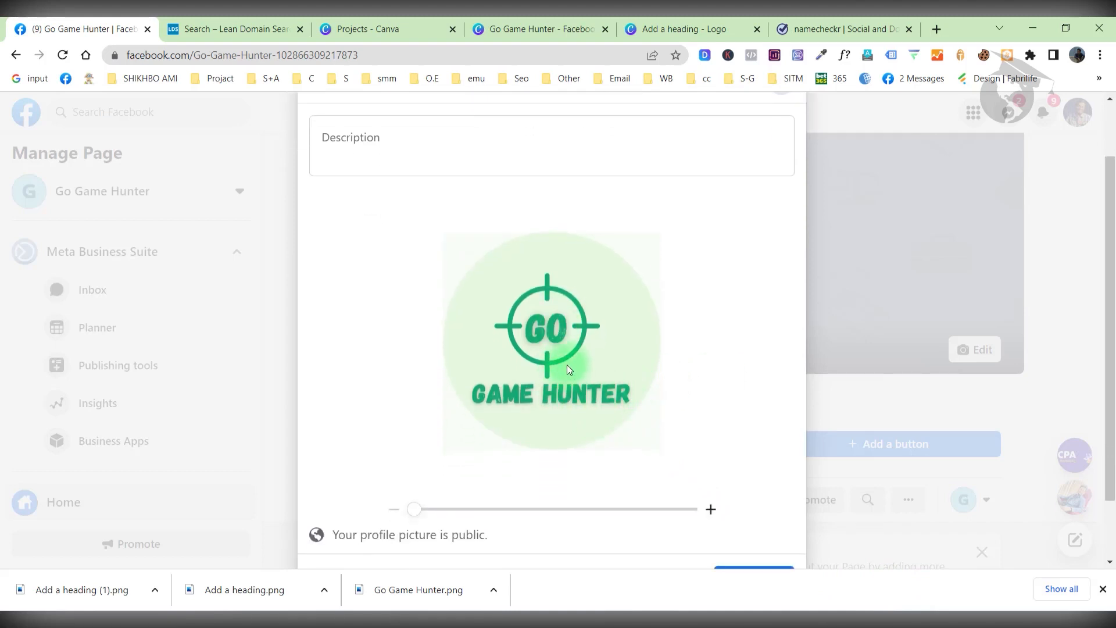
scroll(696, 383, "down", 1)
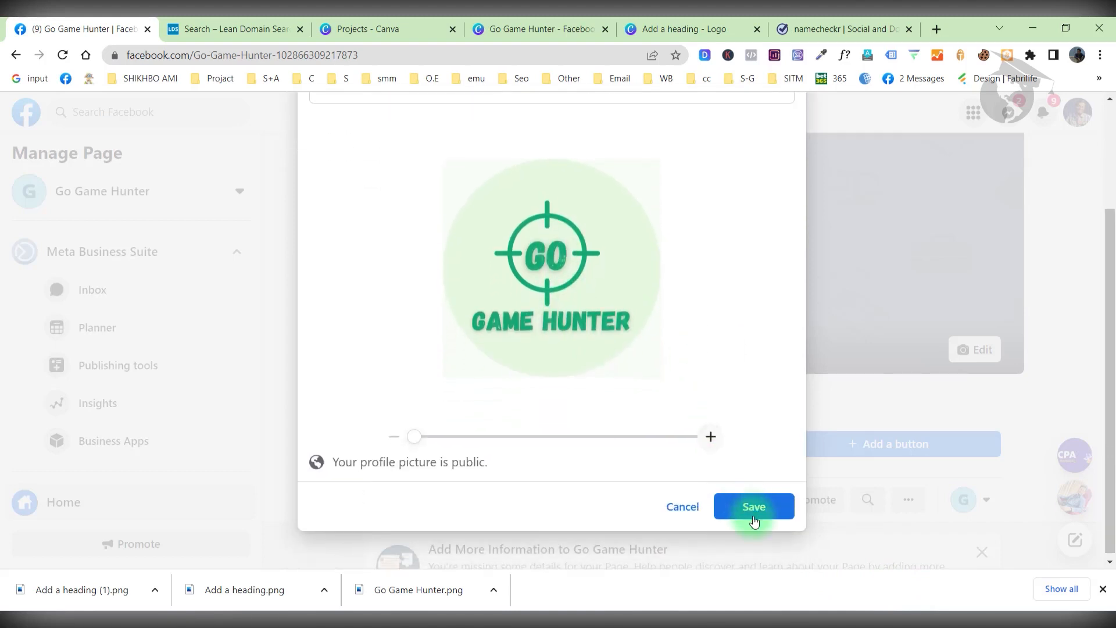
left_click(752, 509)
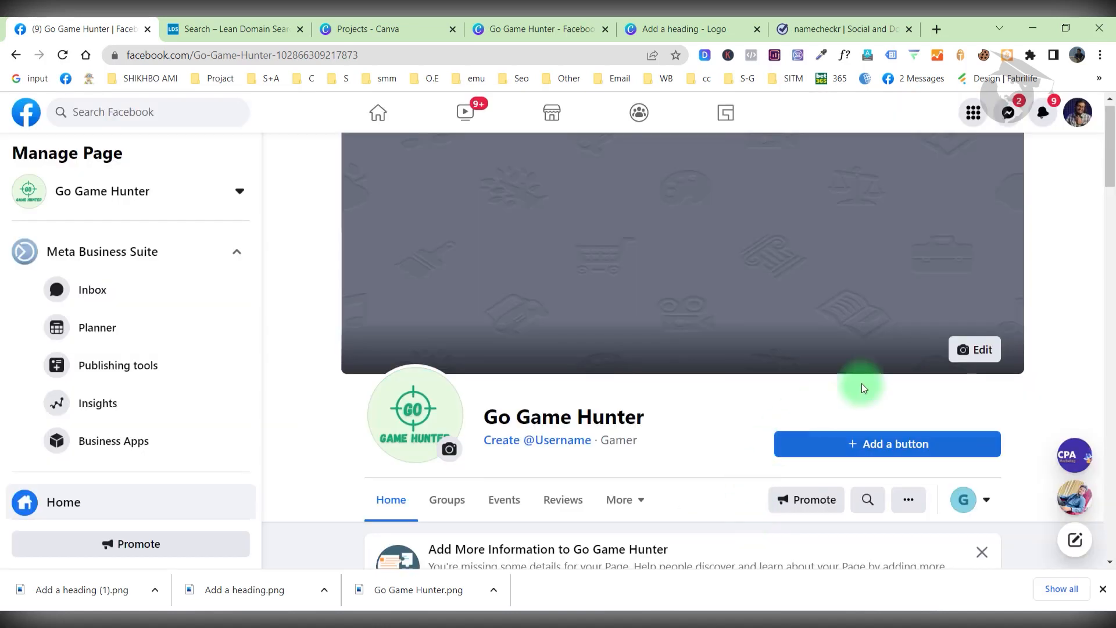
Upload the Go Game Hunter banner as the cover photo, nudge it slightly upward, and save.
left_click(962, 349)
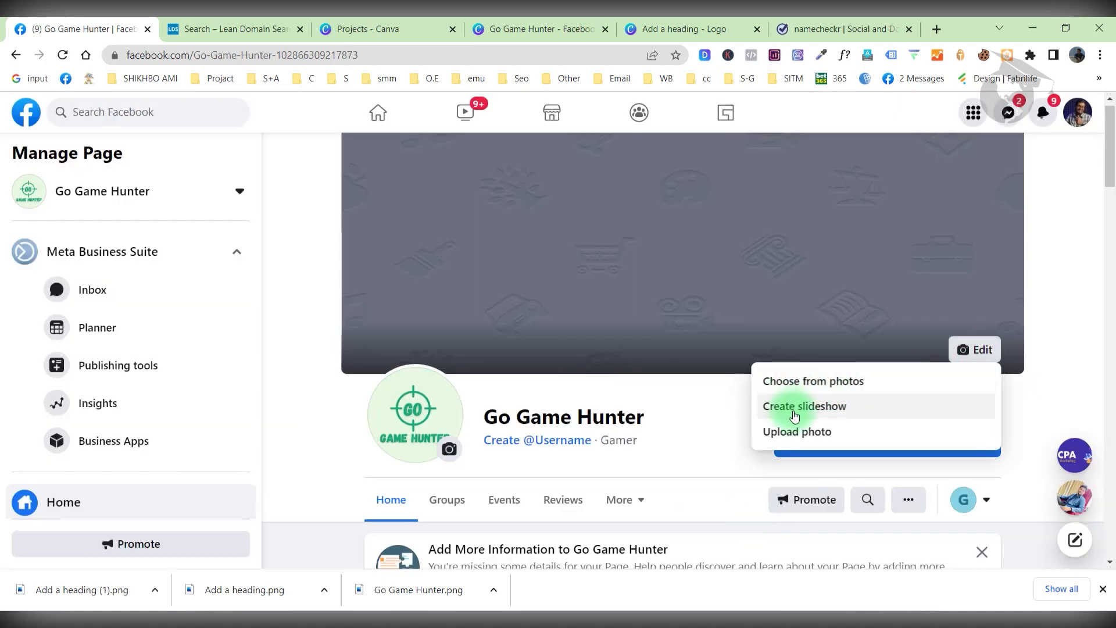
left_click(796, 429)
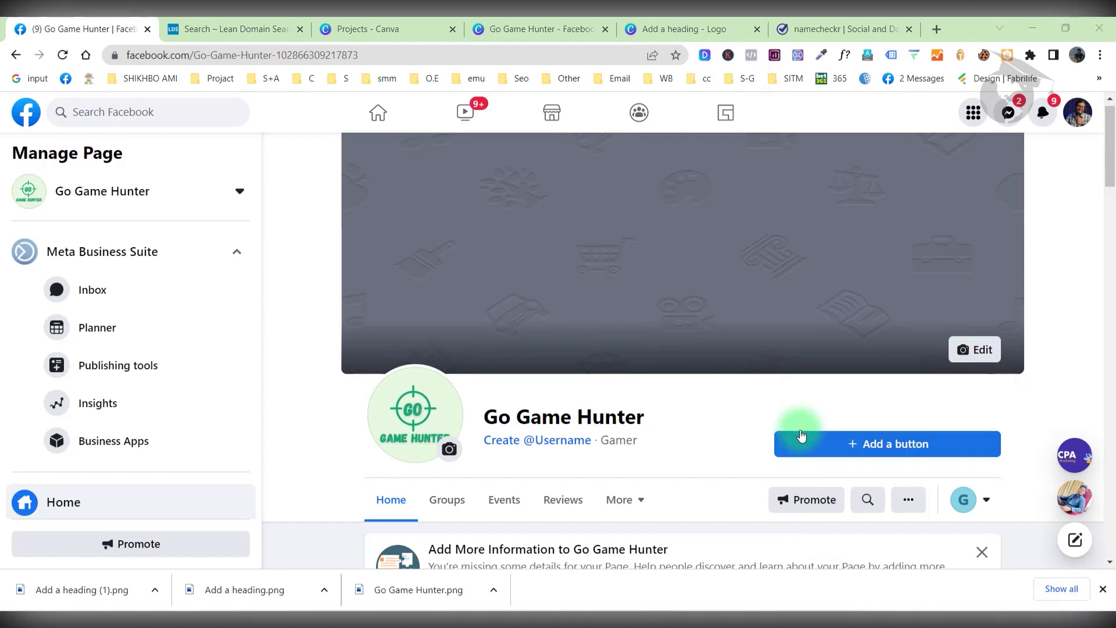
left_click(324, 182)
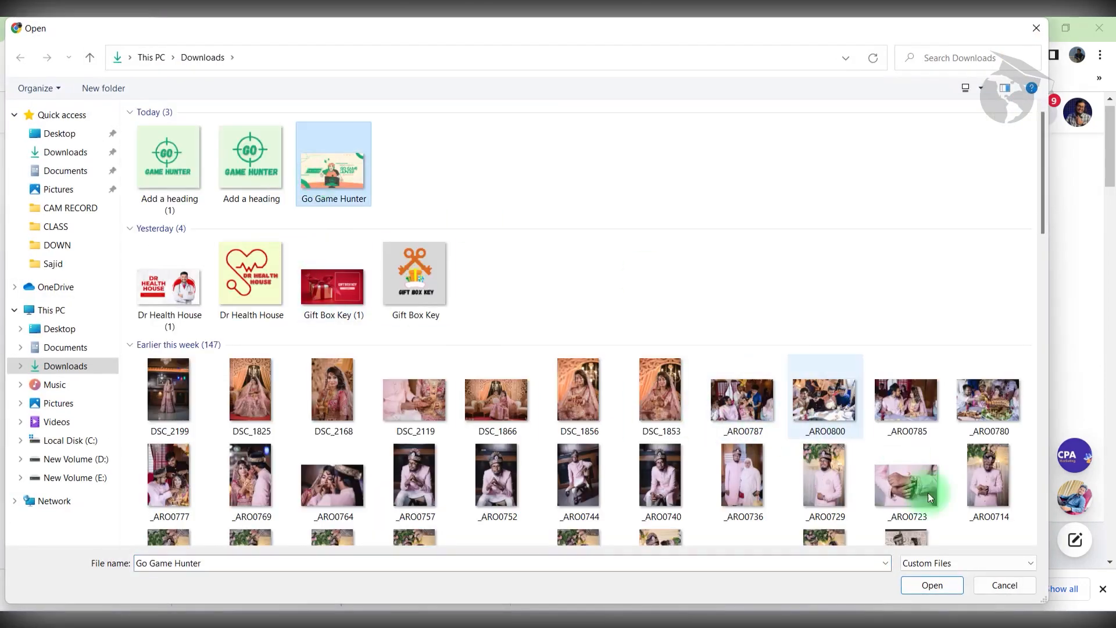
left_click(939, 587)
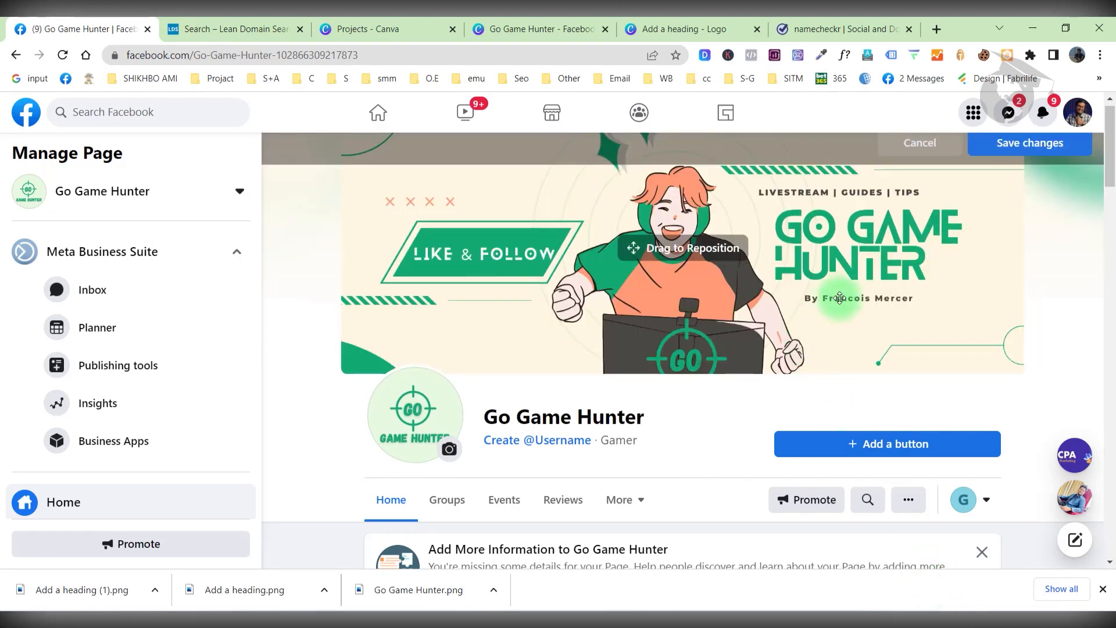
left_click_drag(840, 299, 822, 300)
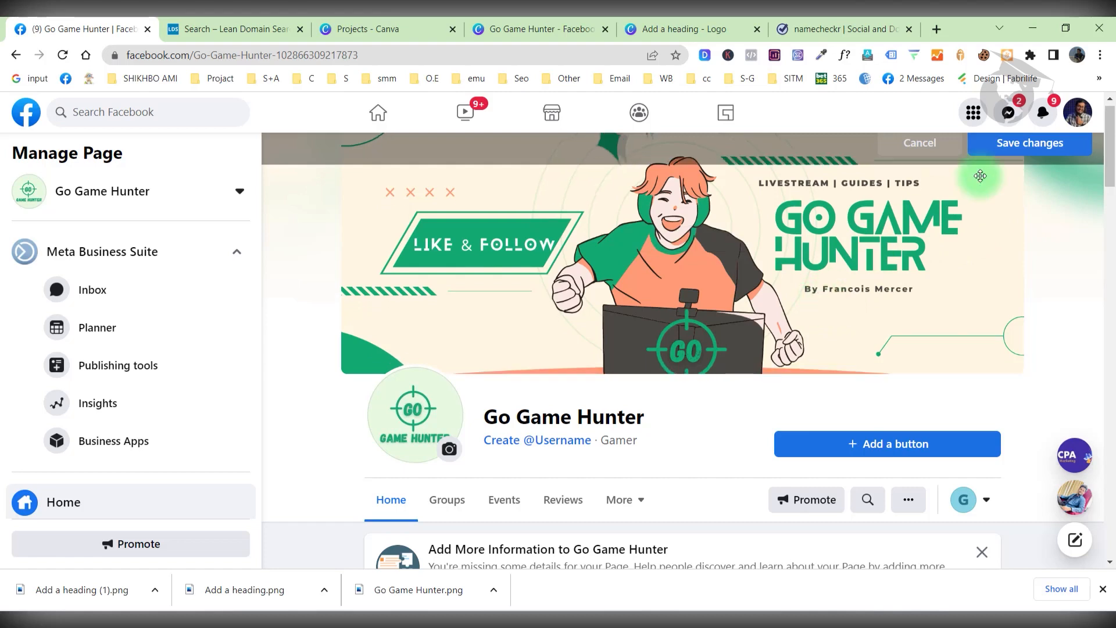
left_click(1020, 143)
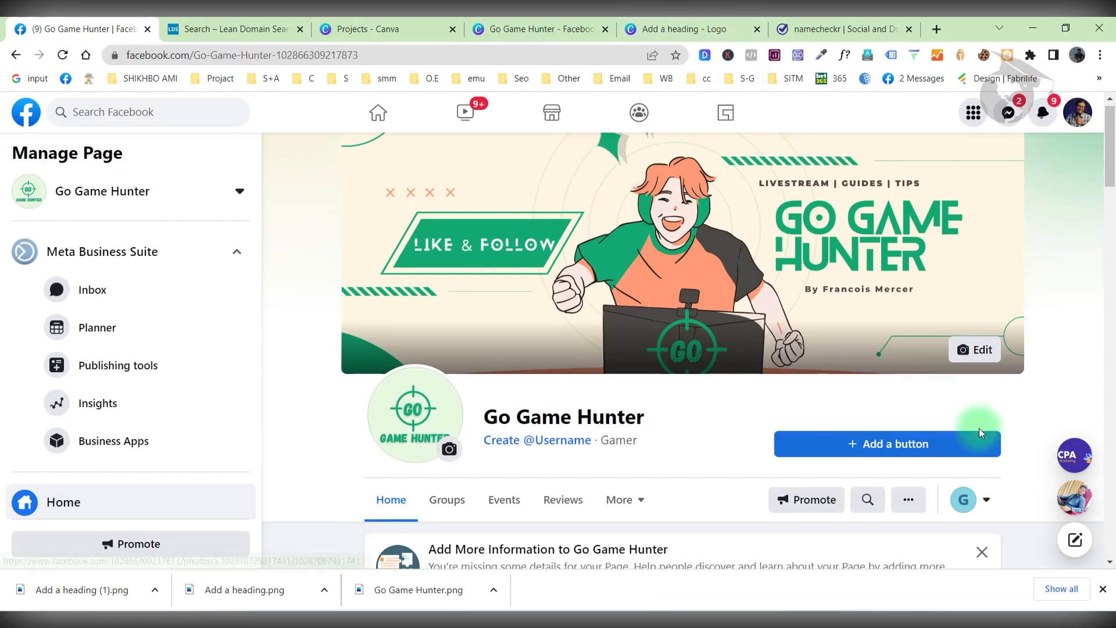
Start a Play game action button, select its Website field, then return to the GoGameHunter.com domain results.
left_click(873, 443)
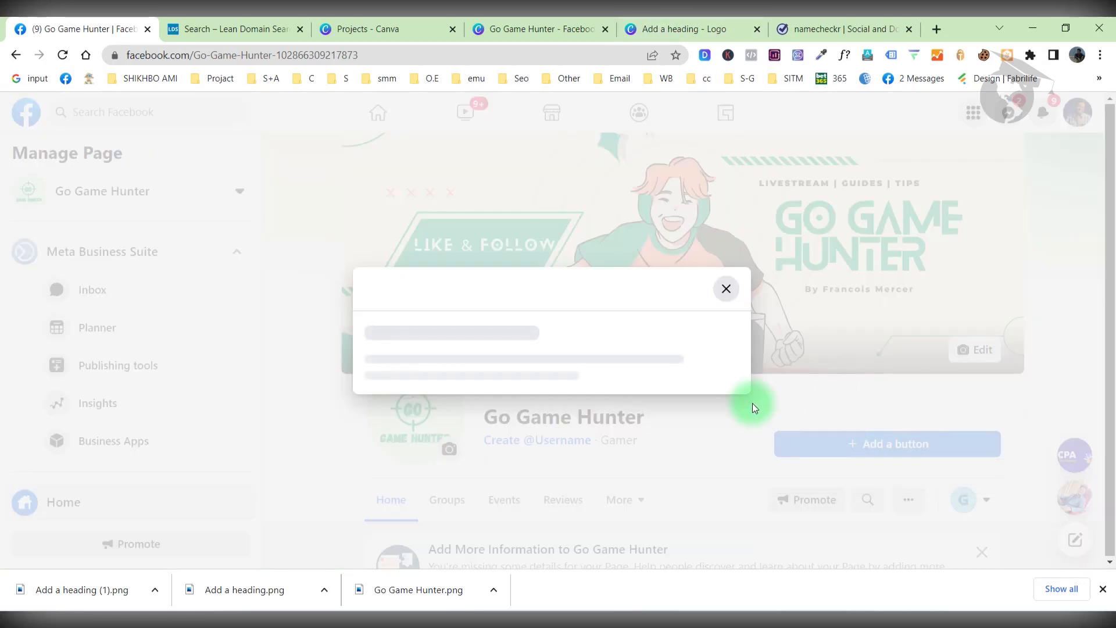
scroll(490, 349, "down", 1)
scroll(490, 365, "down", 4)
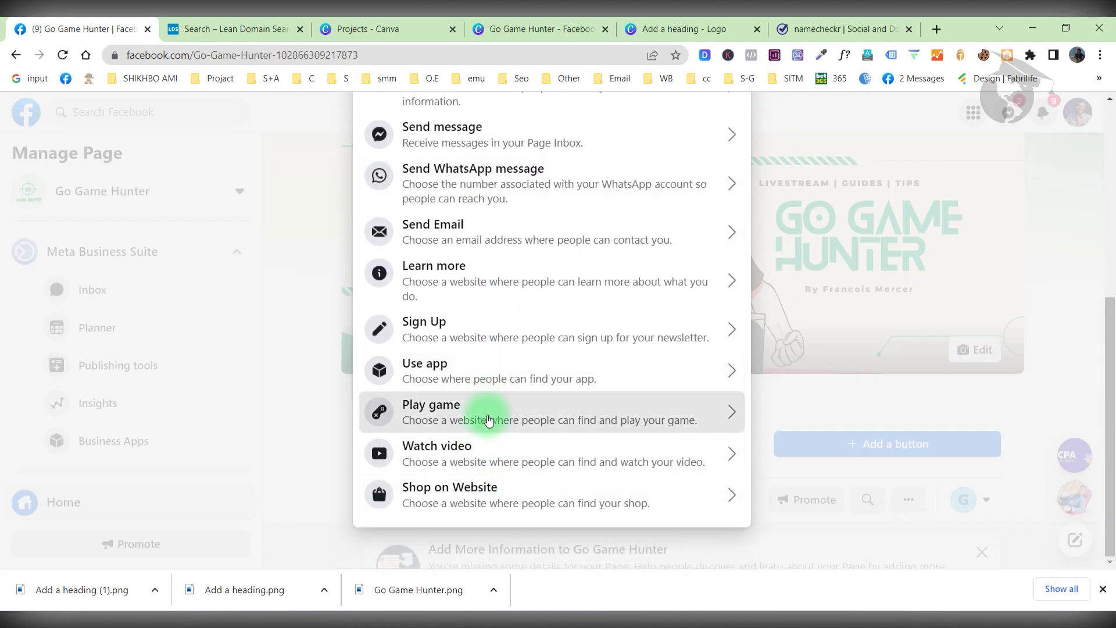
left_click(488, 420)
left_click(478, 299)
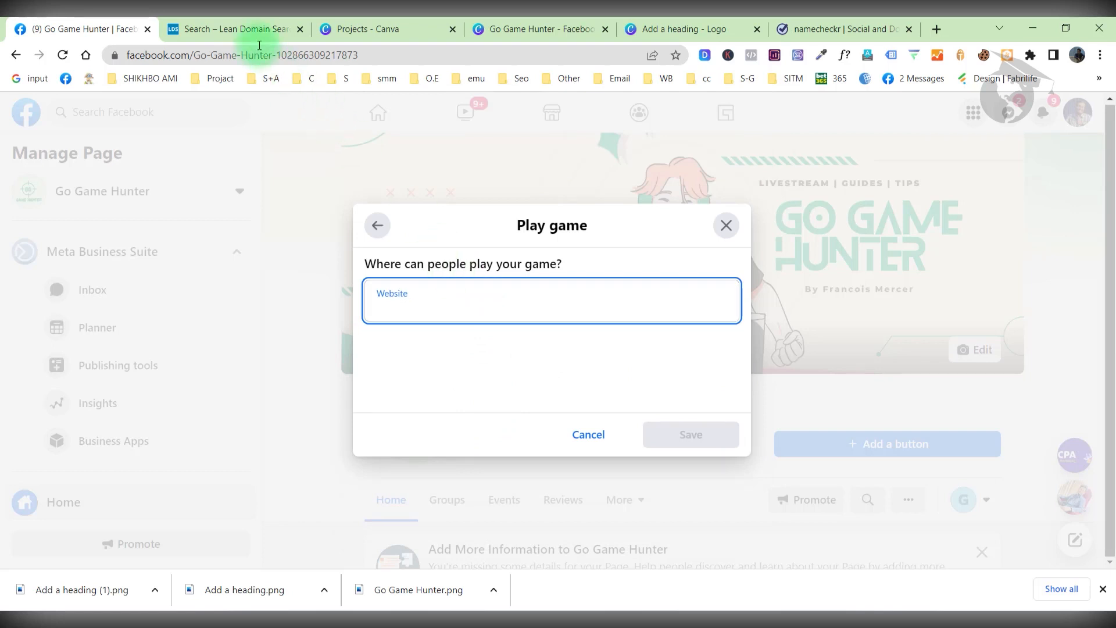
left_click(232, 29)
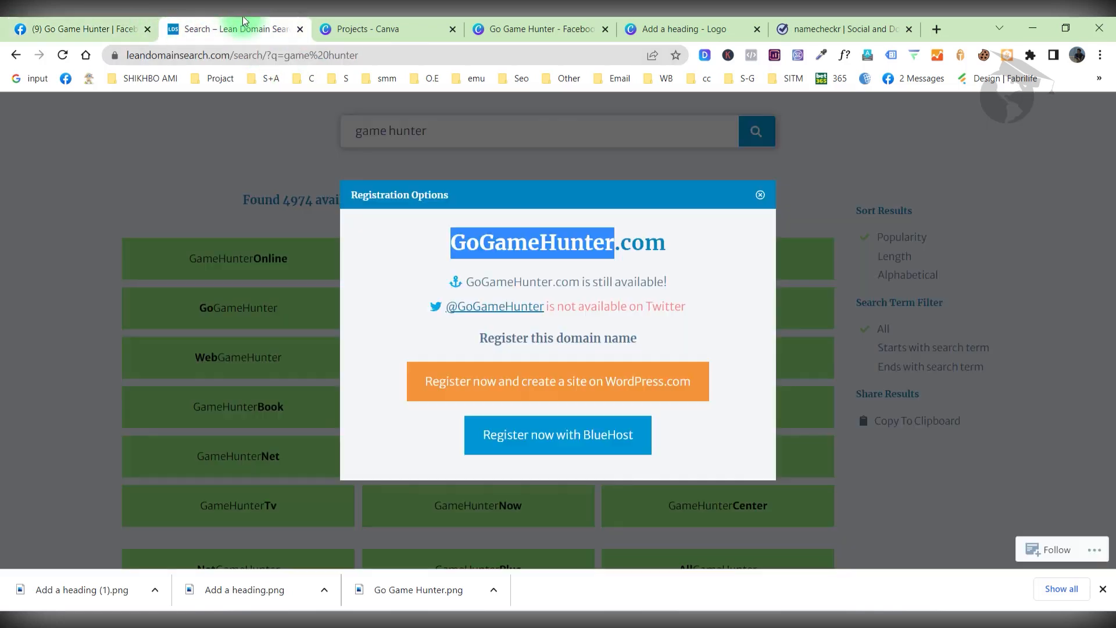
Select and copy 'GoGameHunter' from the Registration Options popup, then return to Facebook's Play game dialog.
left_click(612, 243)
left_click_drag(612, 243, 457, 247)
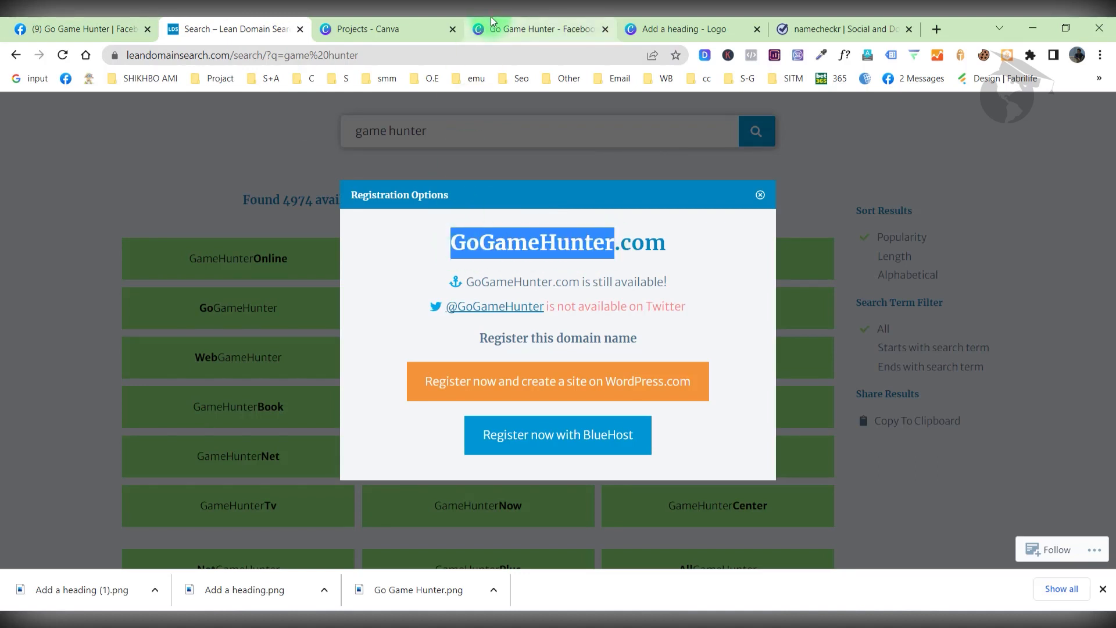
left_click_drag(465, 247, 612, 254)
key("ctrl+c")
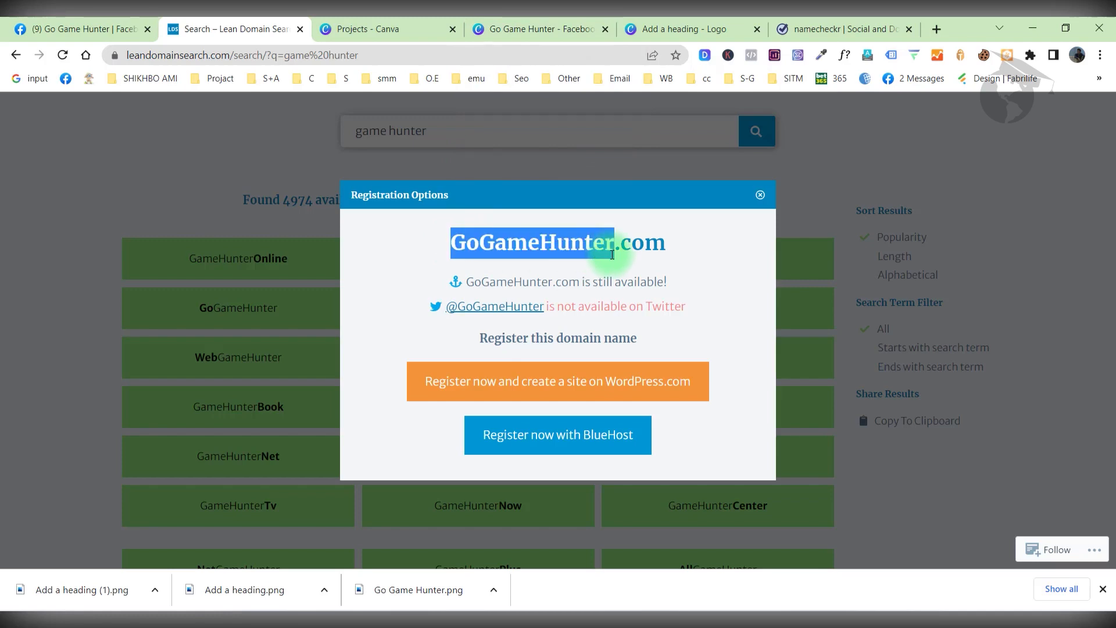
left_click(94, 23)
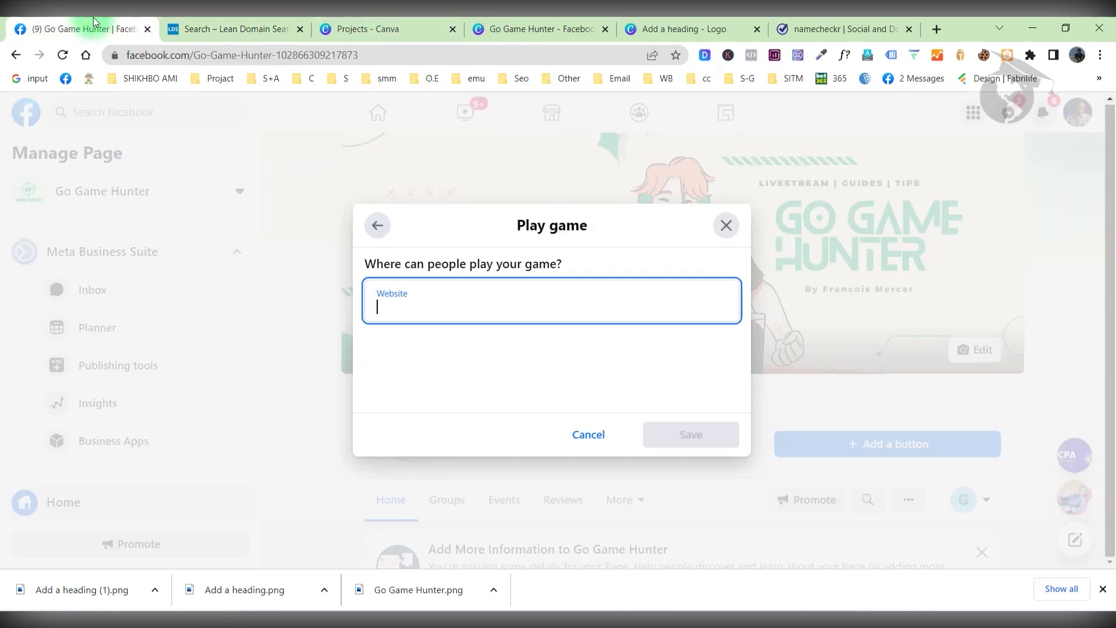
Enter GoGameHunter.xyz as the Play game button's website and save it.
left_click(420, 315)
key("ctrl+v")
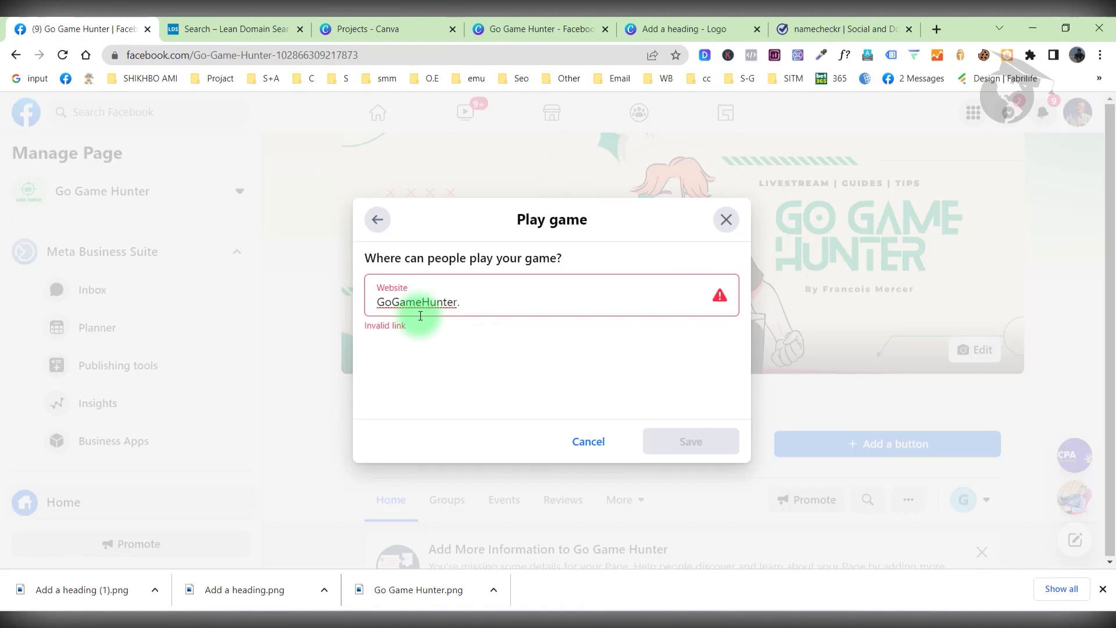
type(".z")
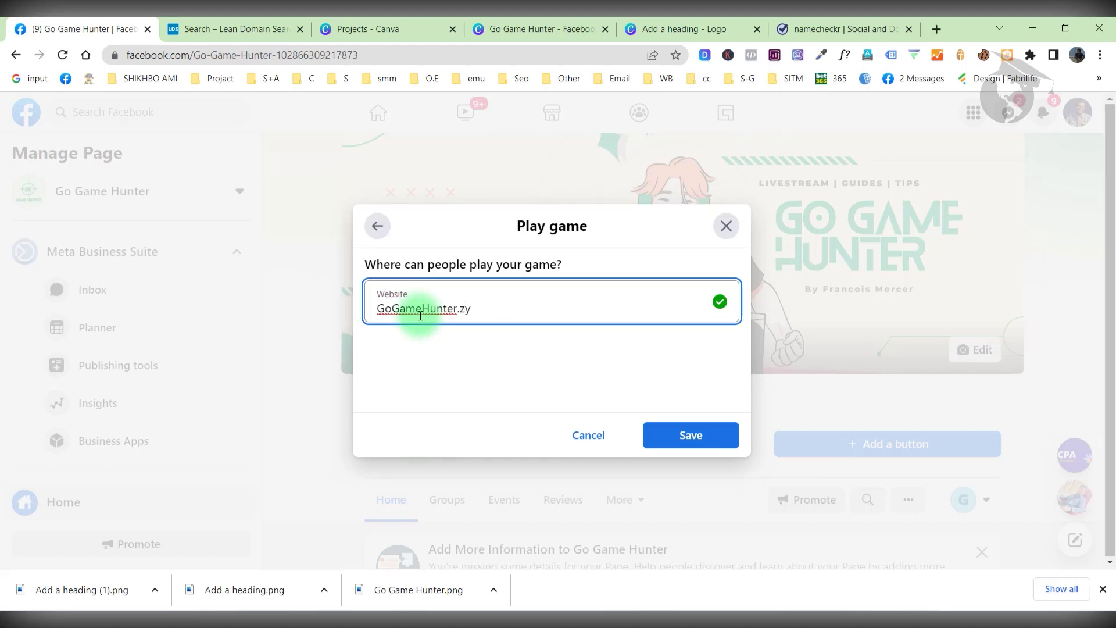
type("y")
key("BackSpace")
key("BackSpace")
type("xy")
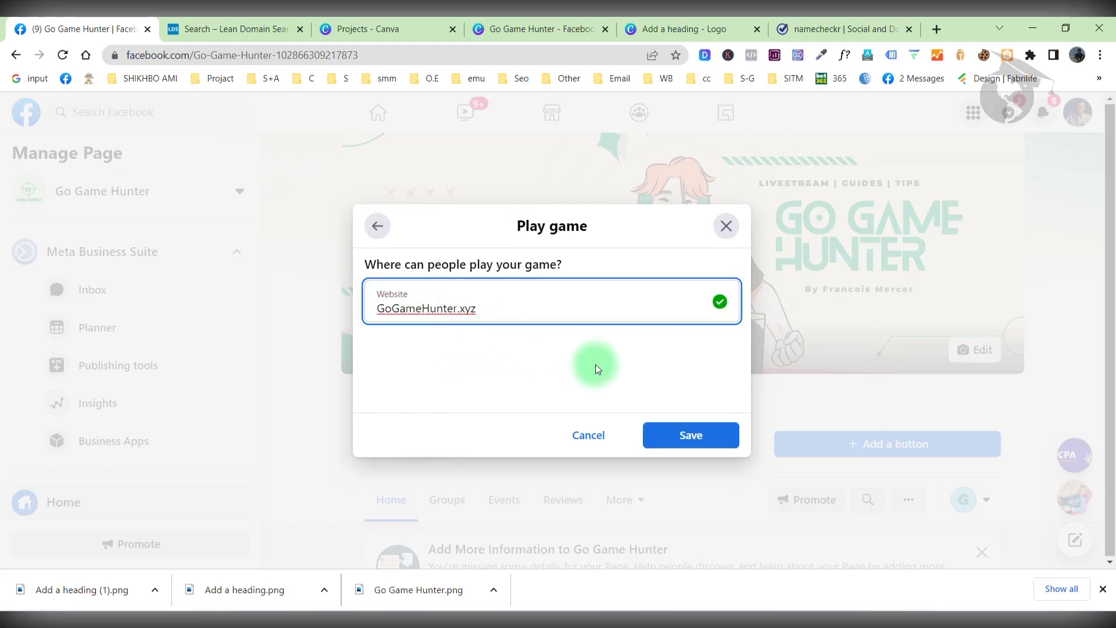
left_click(690, 443)
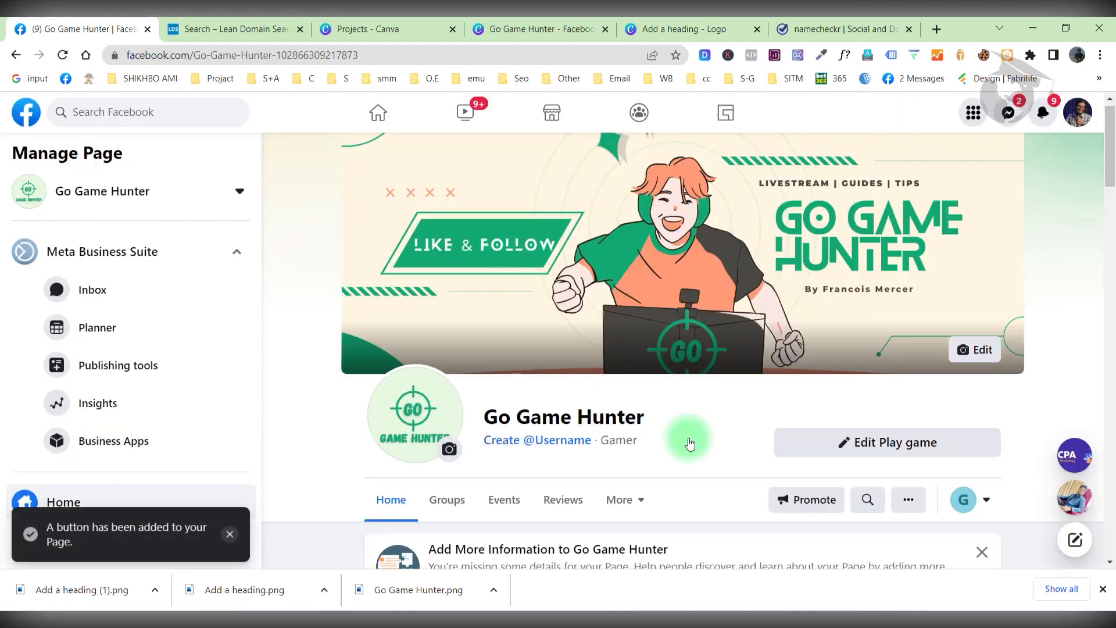
scroll(690, 444, "down", 1)
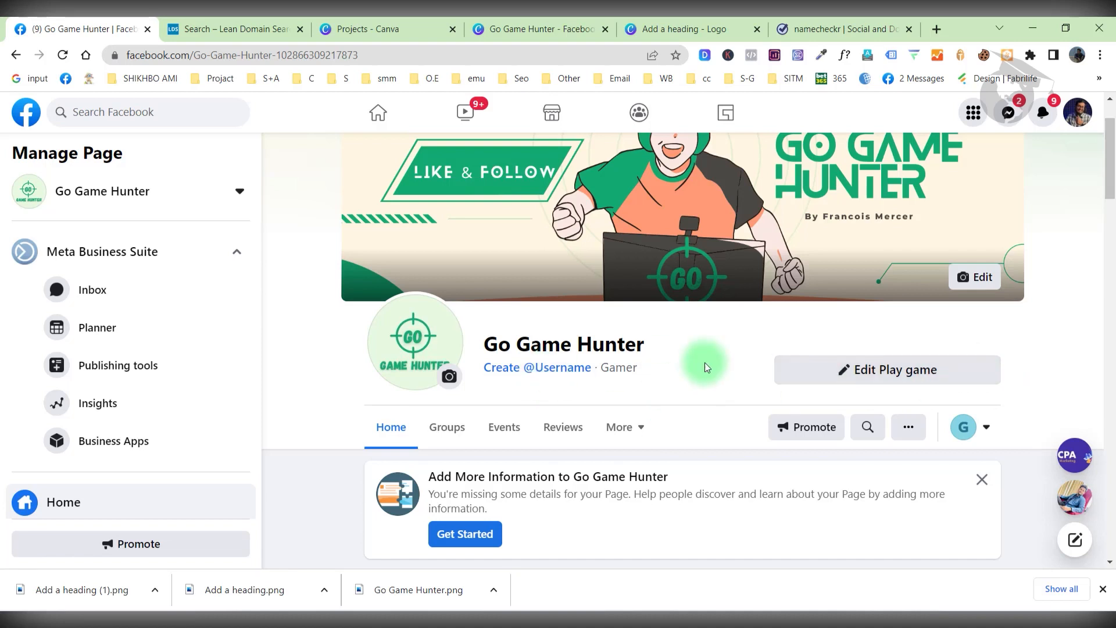
scroll(704, 362, "up", 2)
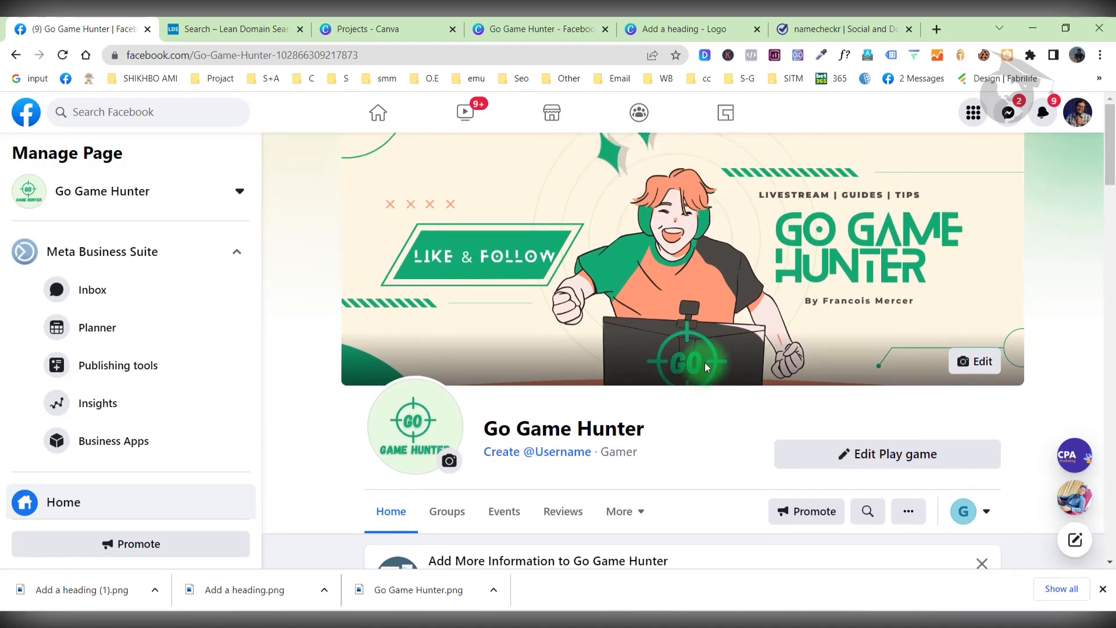
scroll(706, 366, "down", 1)
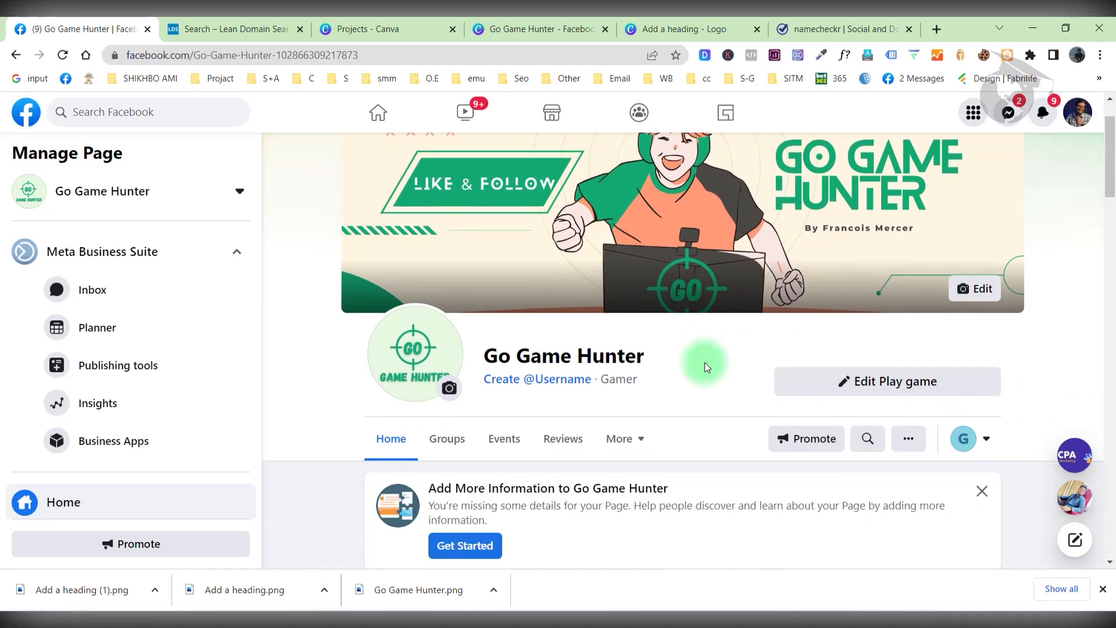
Close the downloads bar, go to the page's About section and open Edit Page info.
left_click(1103, 589)
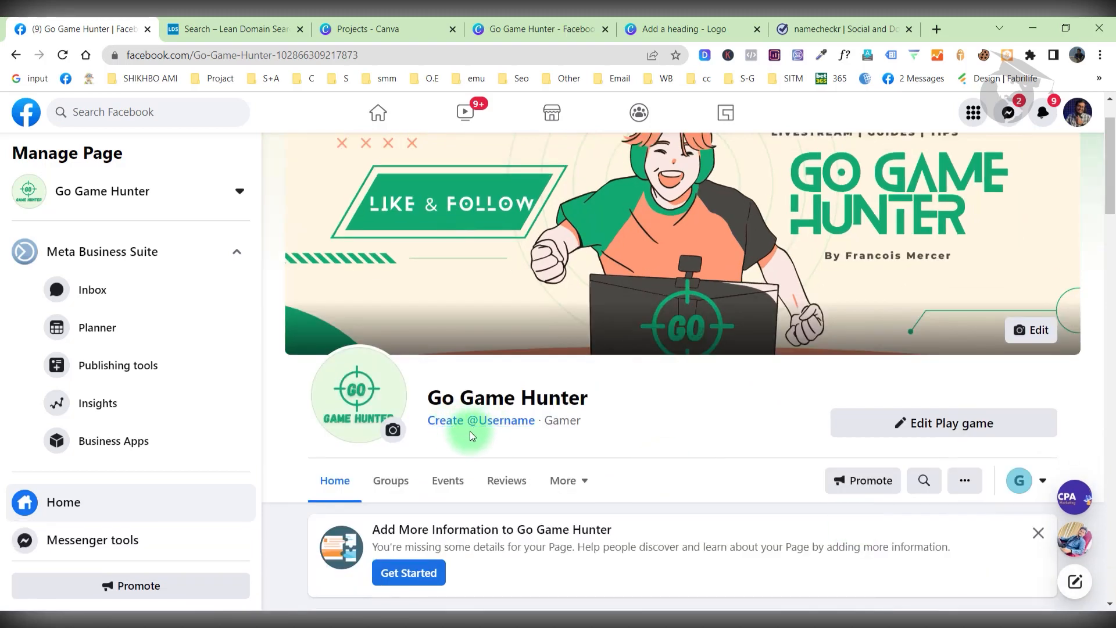
scroll(456, 437, "down", 1)
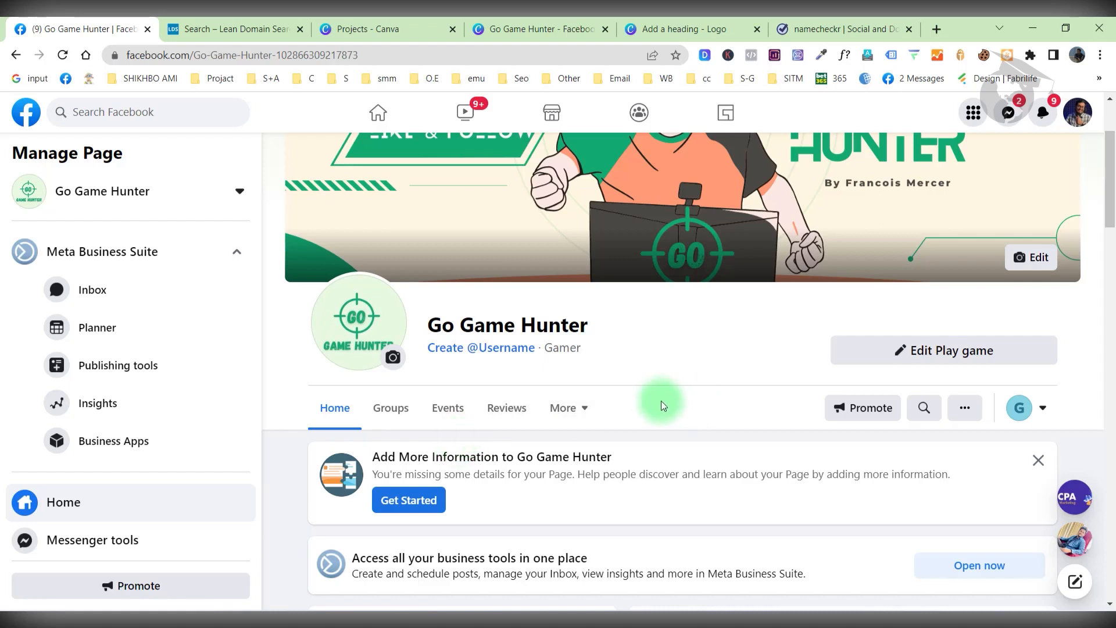
left_click(586, 407)
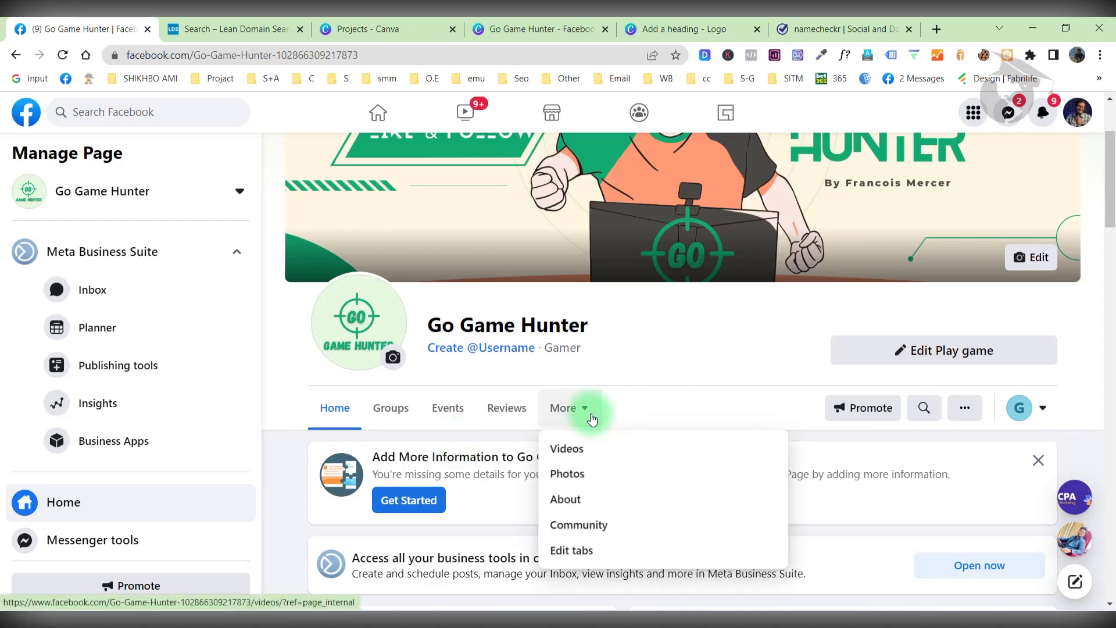
left_click(583, 507)
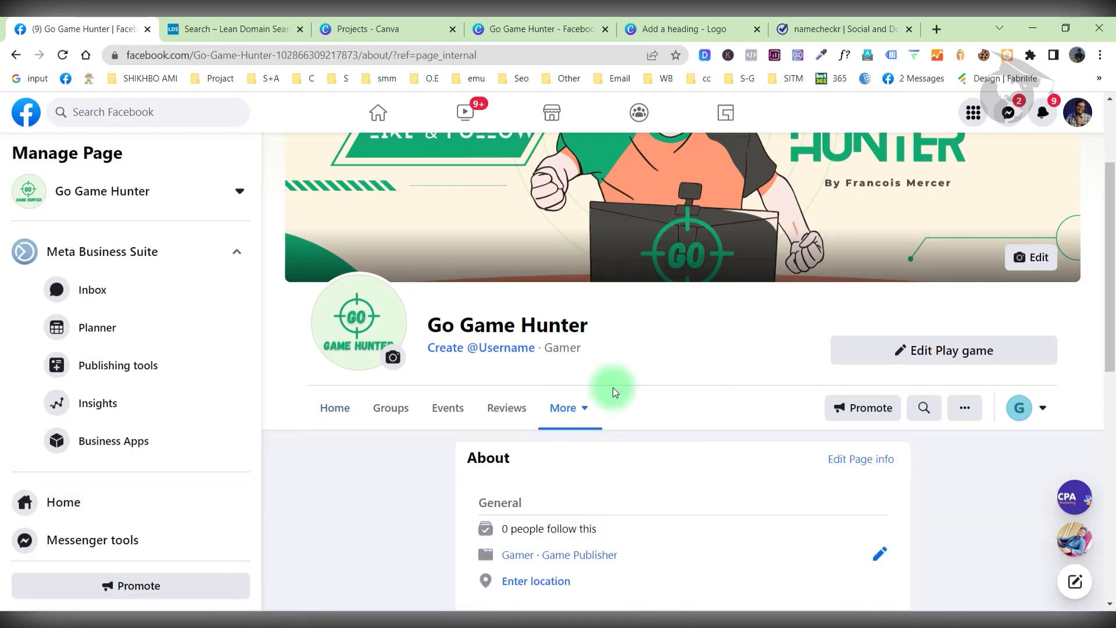
scroll(796, 392, "down", 1)
left_click(852, 388)
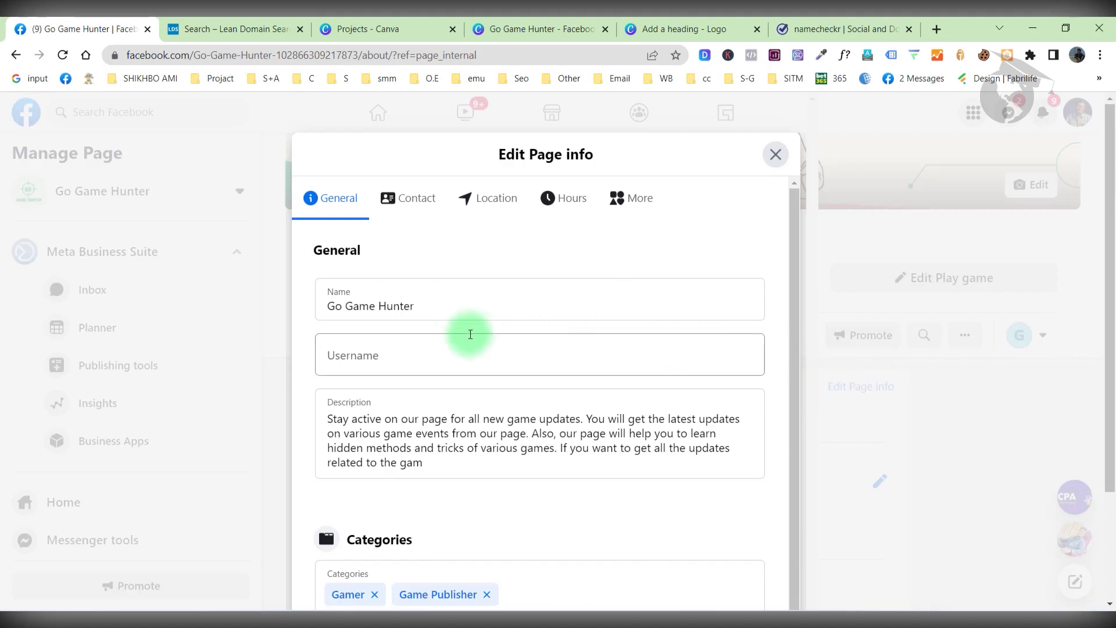
Delete 'all' from the description so it ends 'get the updates related to the game', then save.
scroll(458, 333, "down", 1)
scroll(412, 324, "down", 1)
left_click(381, 369)
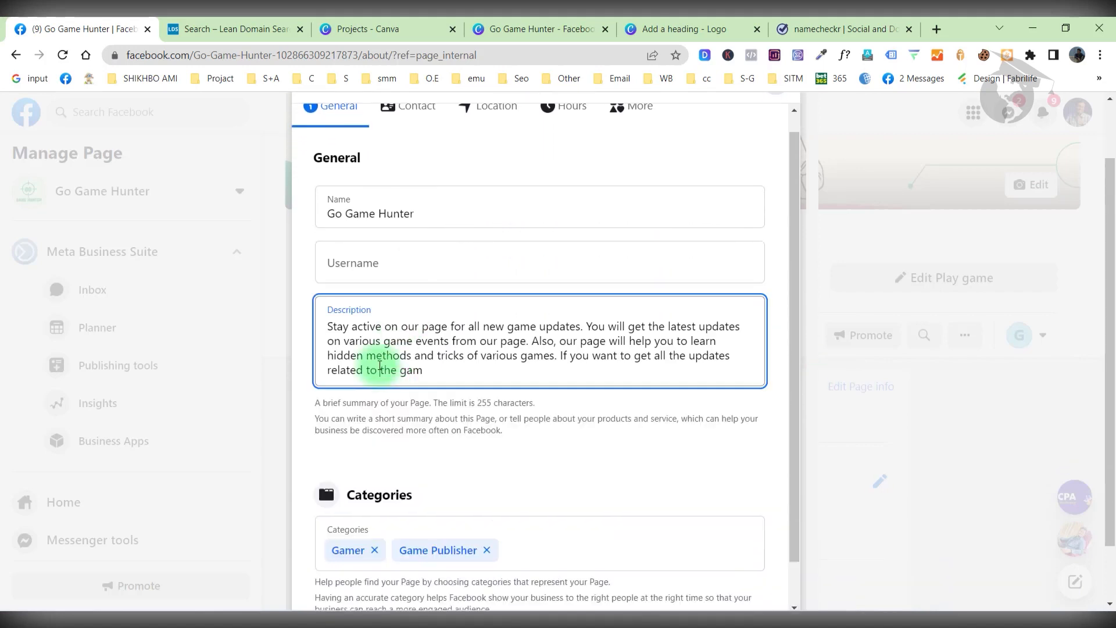
key("ctrl+a")
left_click(415, 375)
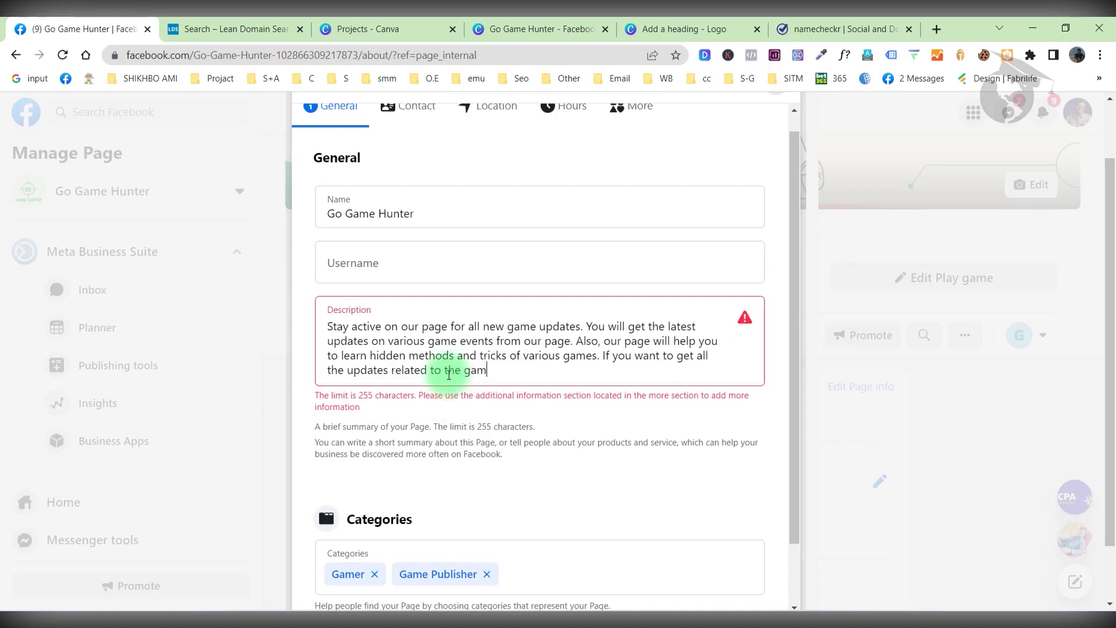
left_click(497, 374)
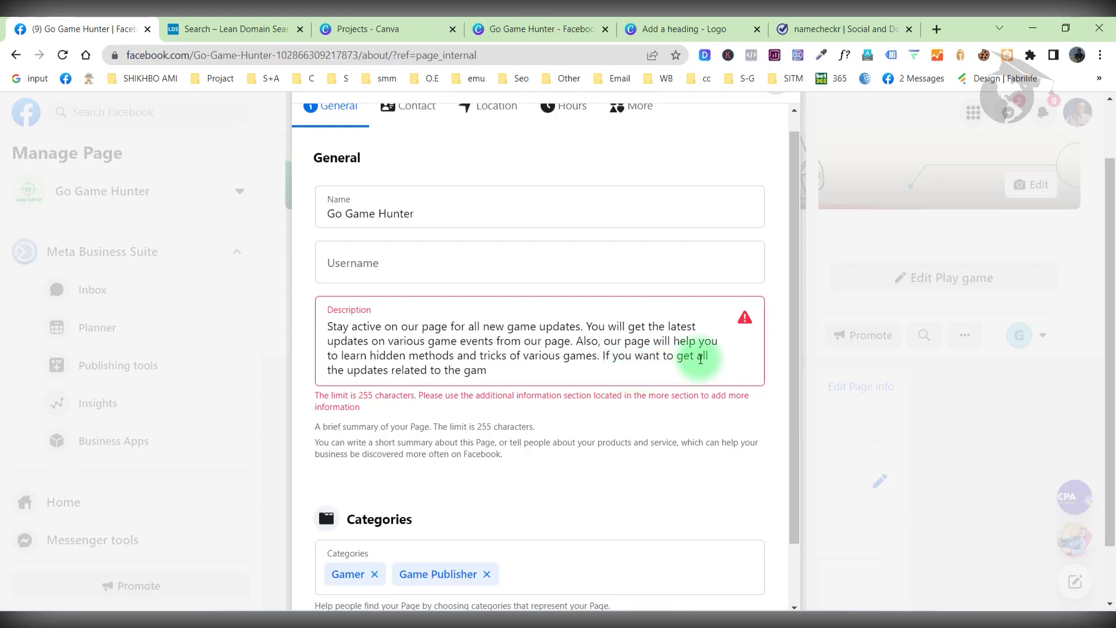
left_click_drag(700, 358, 727, 359)
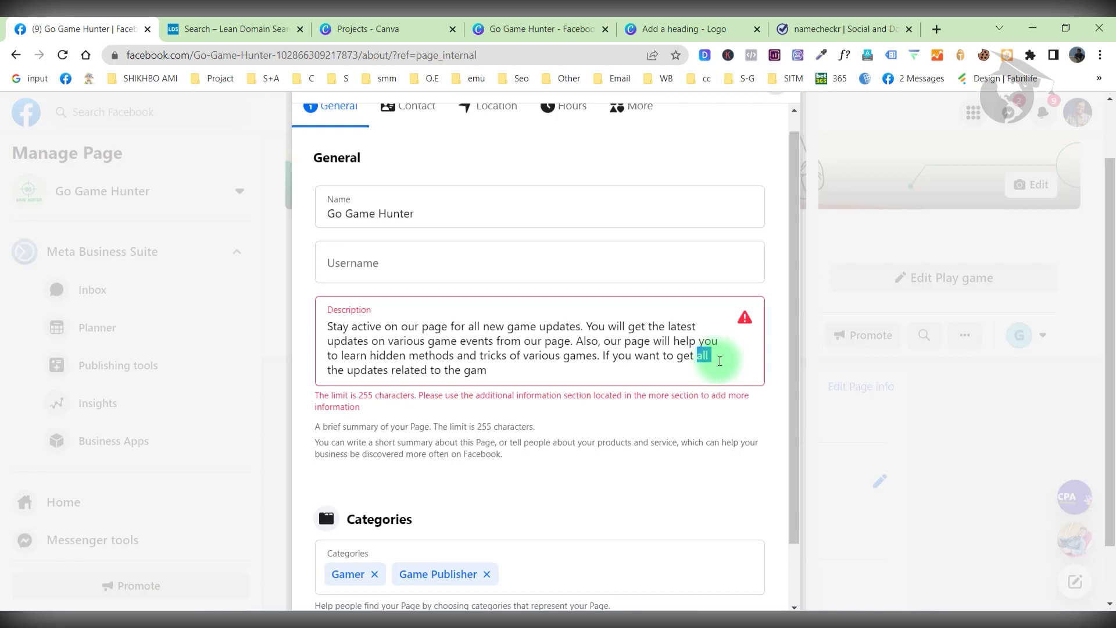
key("BackSpace")
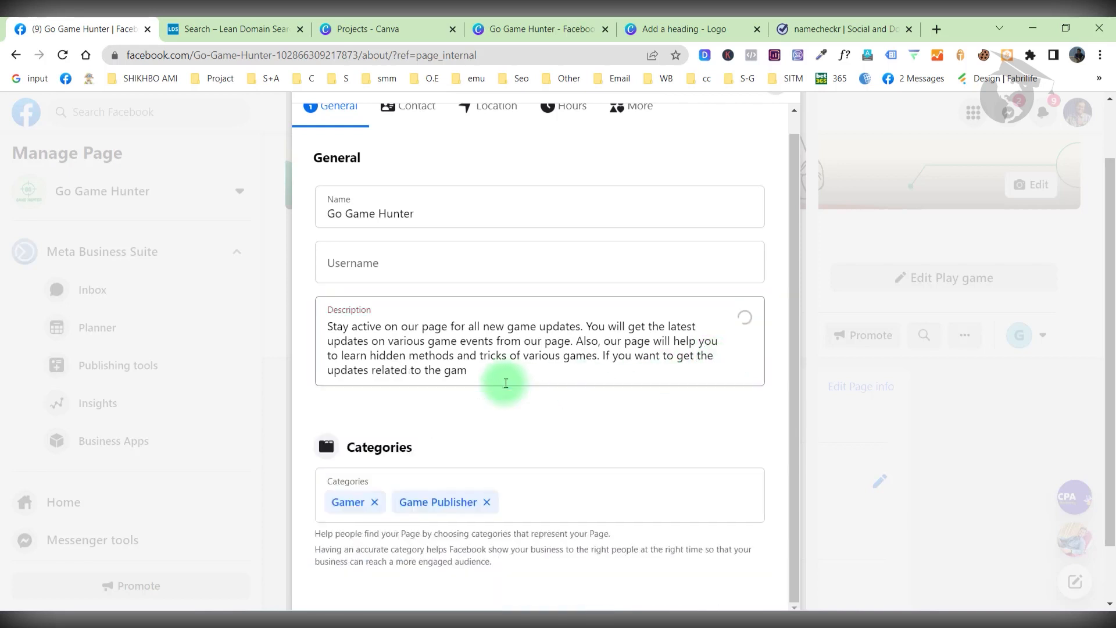
type("e")
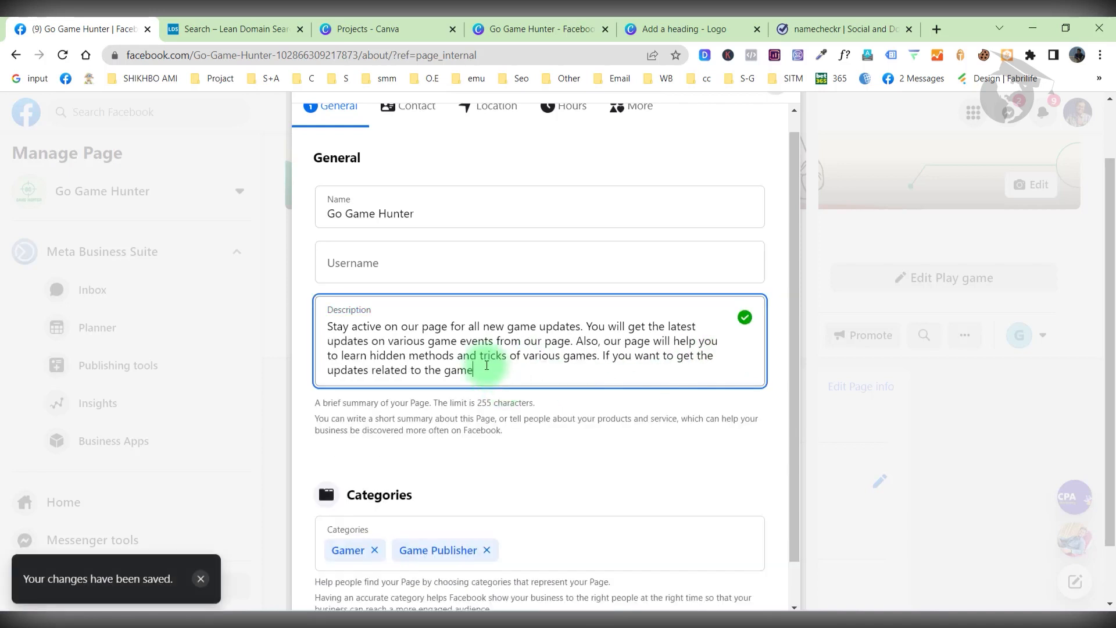
left_click(503, 401)
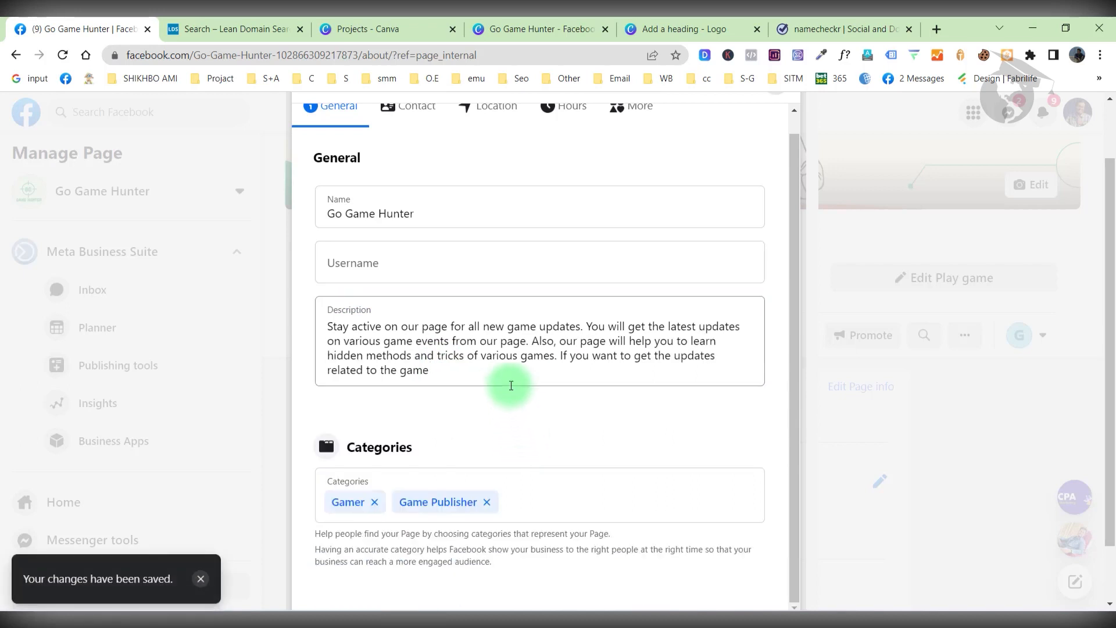
scroll(511, 386, "down", 1)
scroll(509, 393, "up", 1)
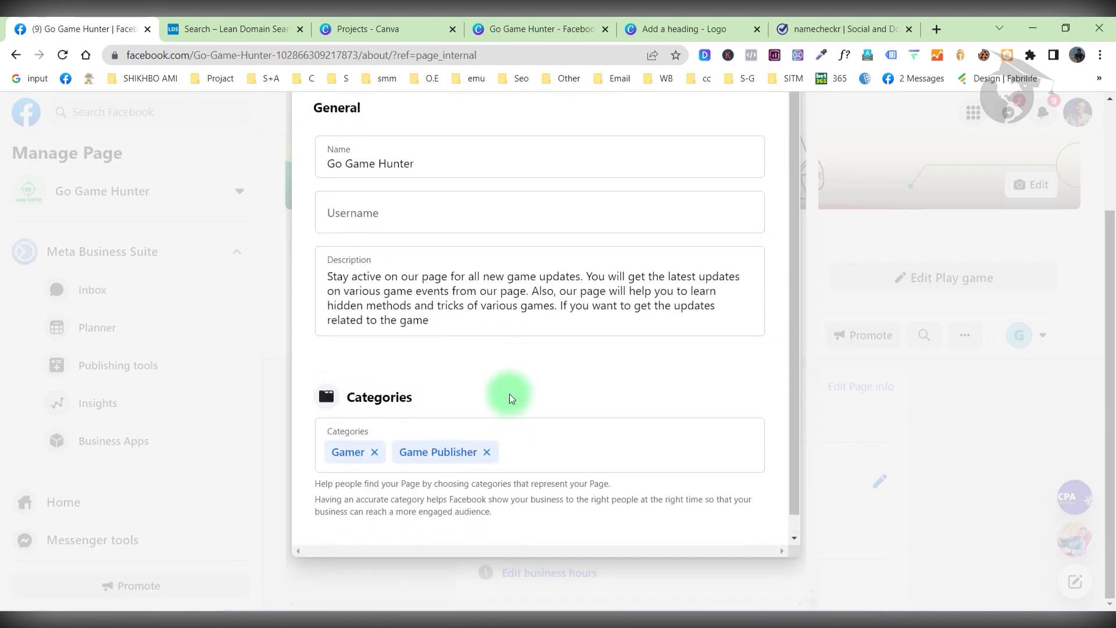
scroll(492, 279, "up", 2)
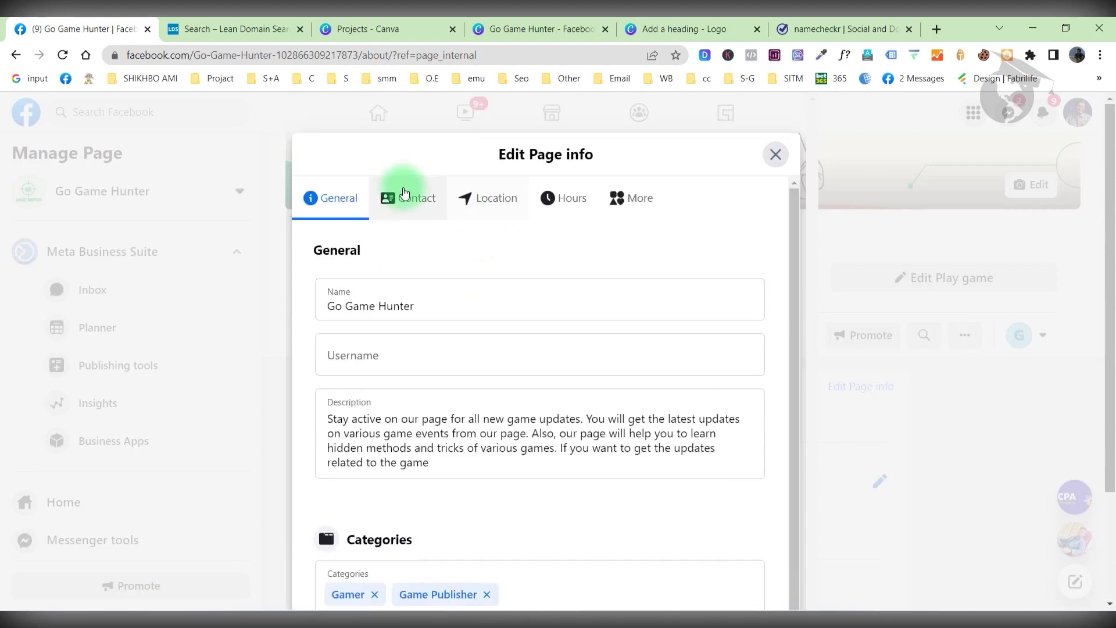
Mark no phone number, enter the page's contact e-mail, and set the website to GoGameHunter.xyz.
left_click(411, 211)
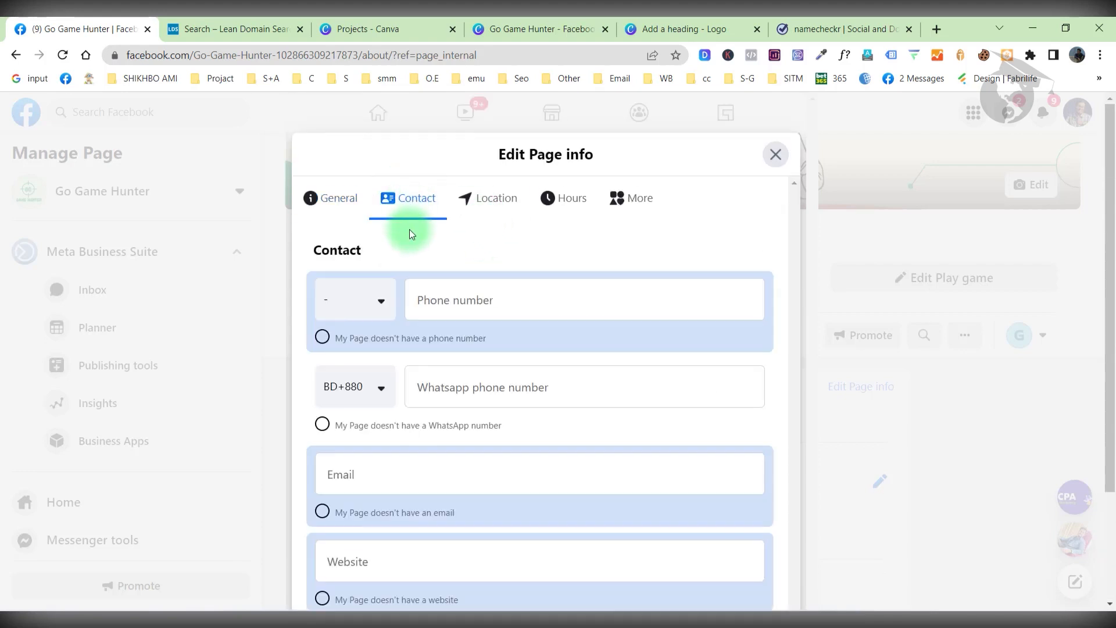
left_click(322, 339)
scroll(407, 348, "down", 2)
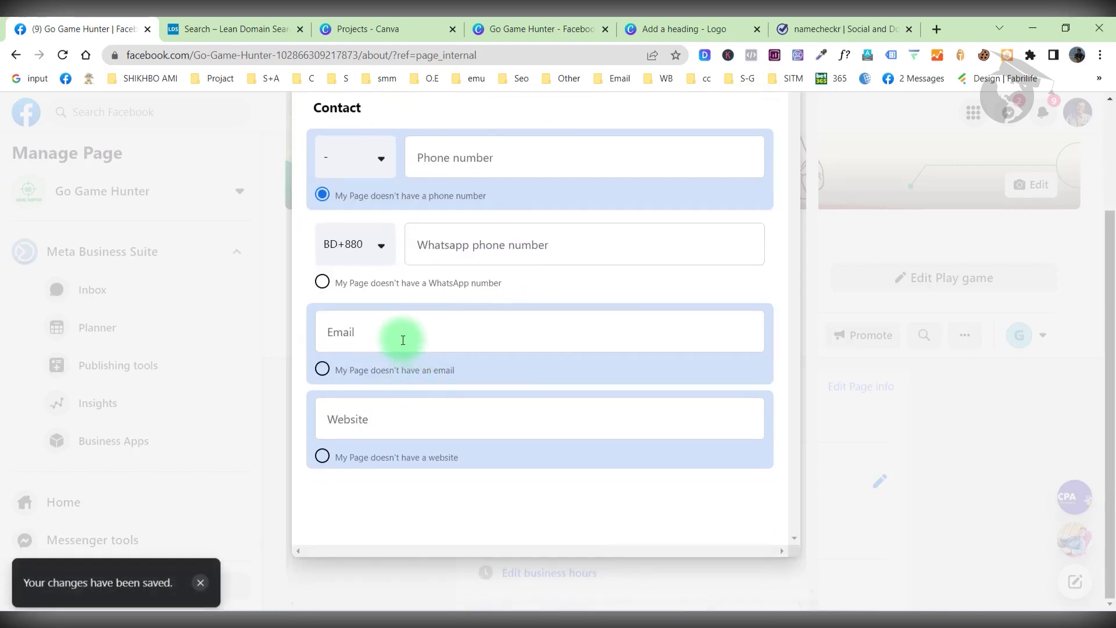
left_click(401, 330)
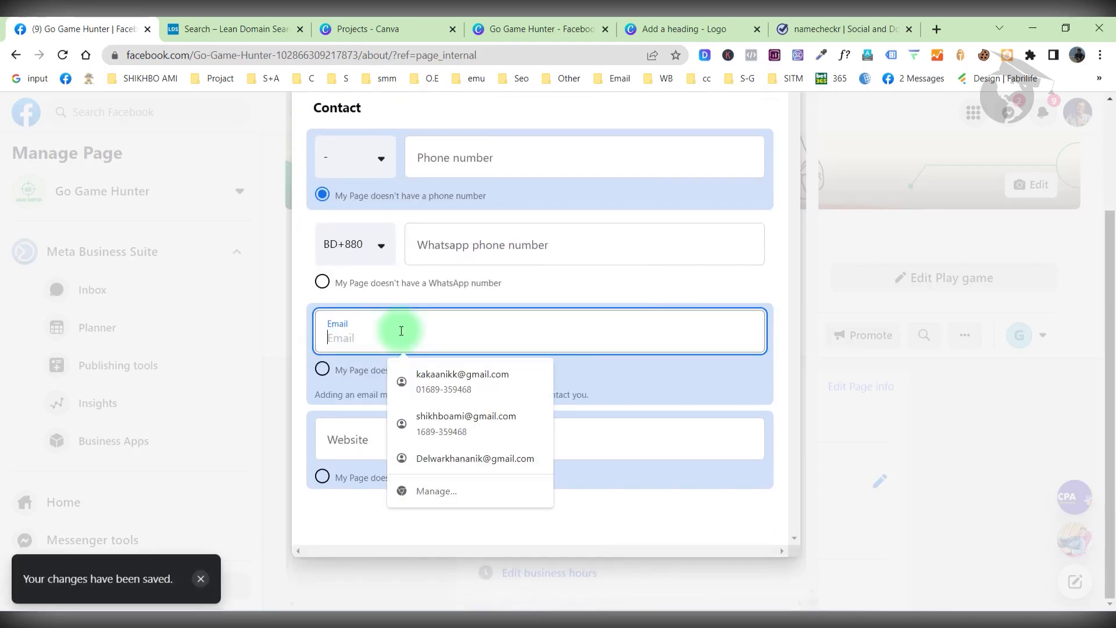
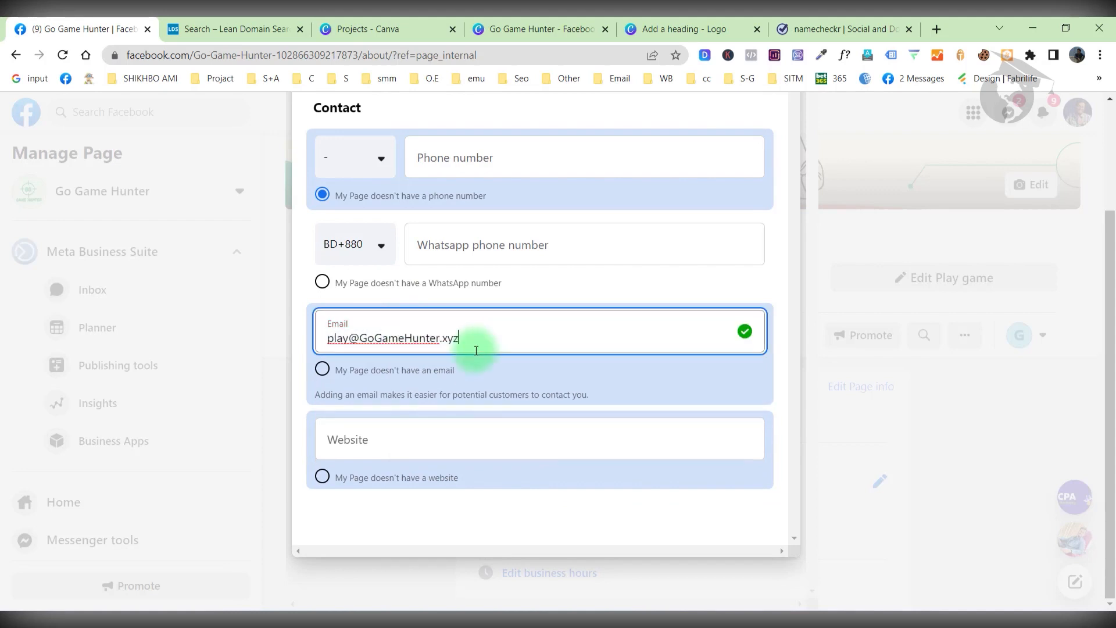
left_click(413, 445)
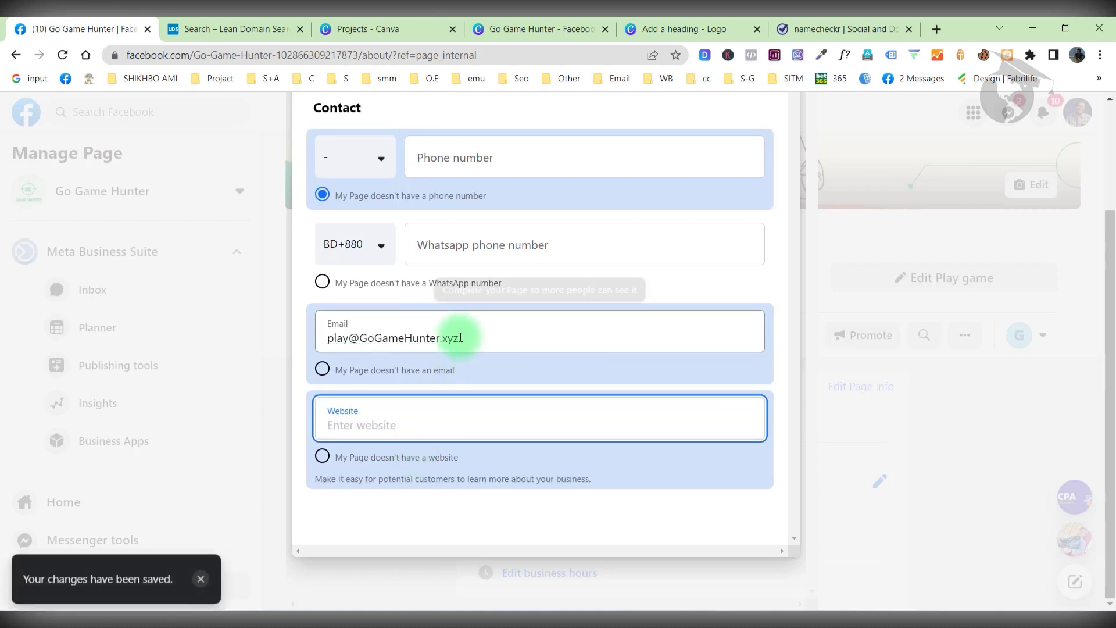
left_click_drag(460, 338, 358, 339)
key("ctrl+c")
left_click(368, 425)
key("ctrl+v")
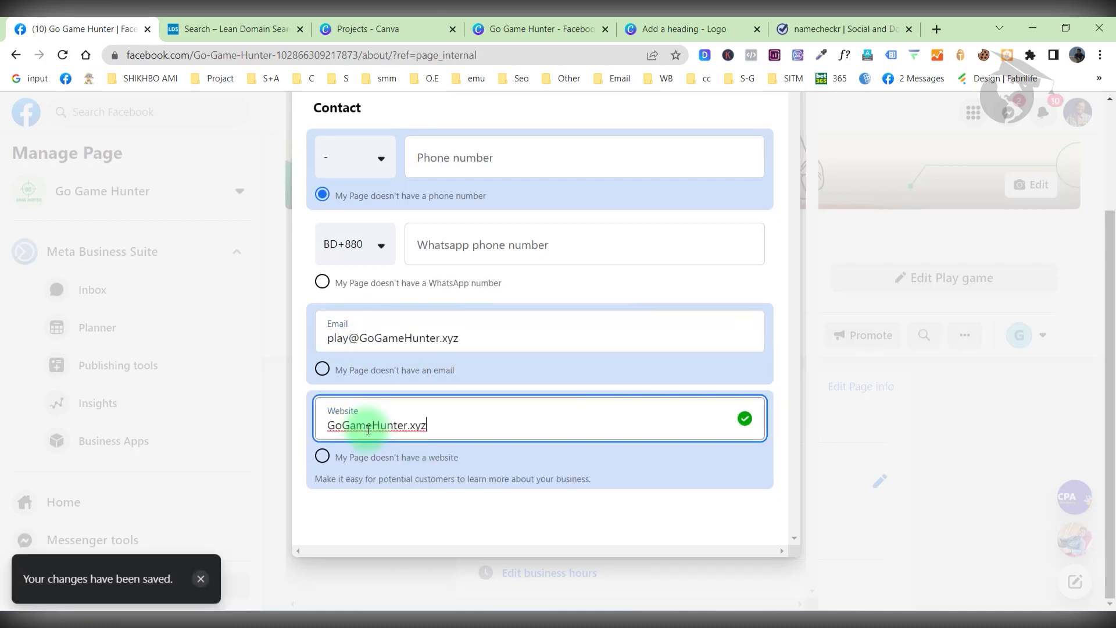
Set the Page location to 'My Page doesn't have a location'.
scroll(461, 324, "up", 3)
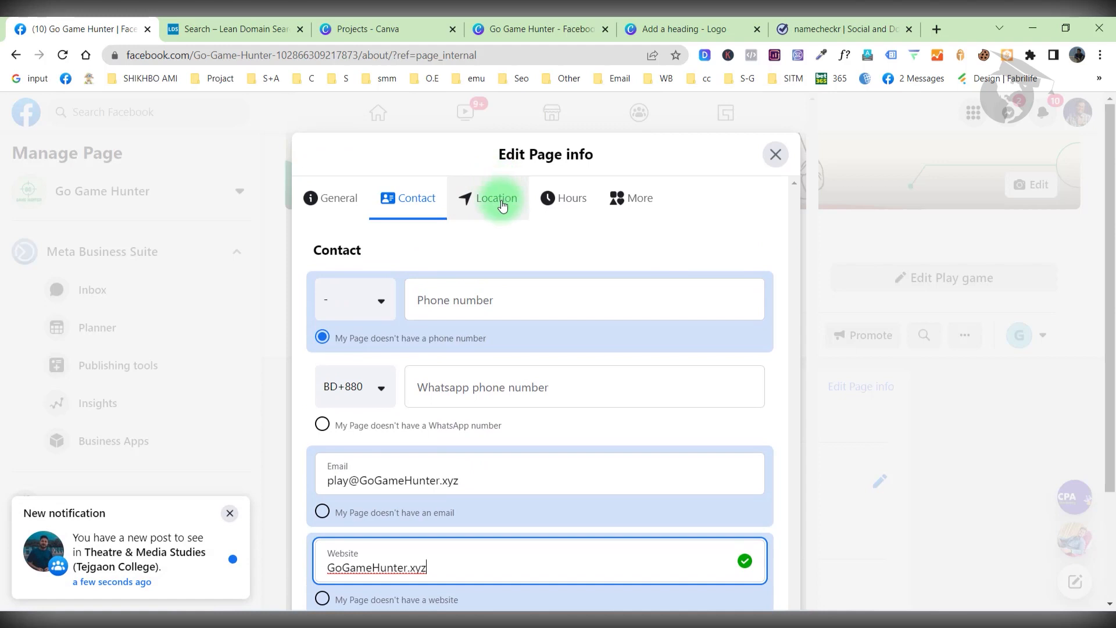
left_click(501, 201)
scroll(340, 401, "down", 5)
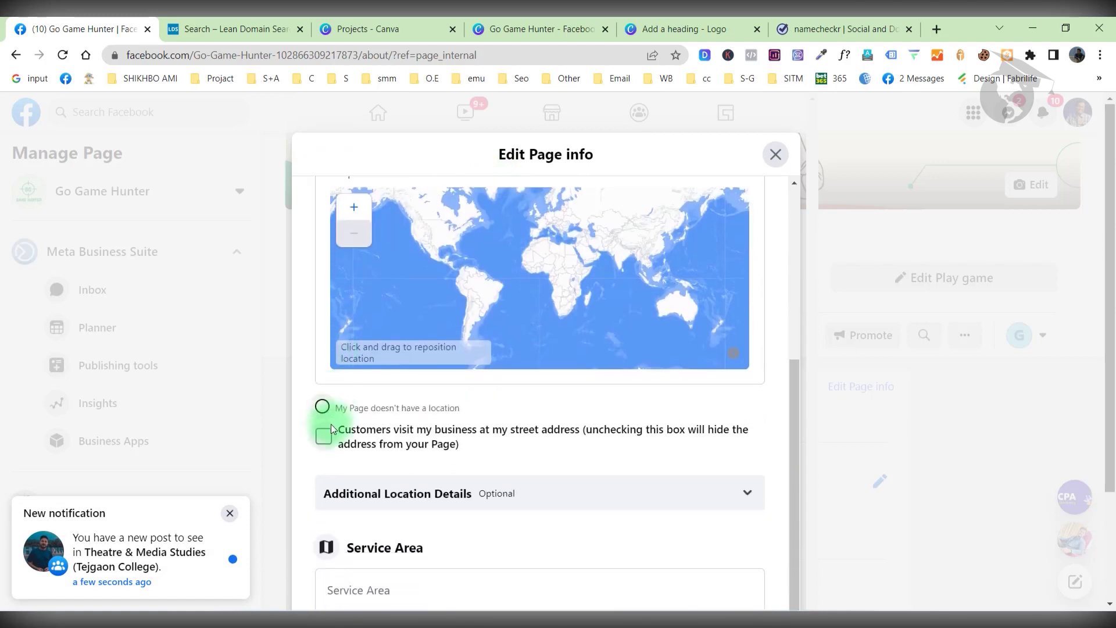
left_click(322, 406)
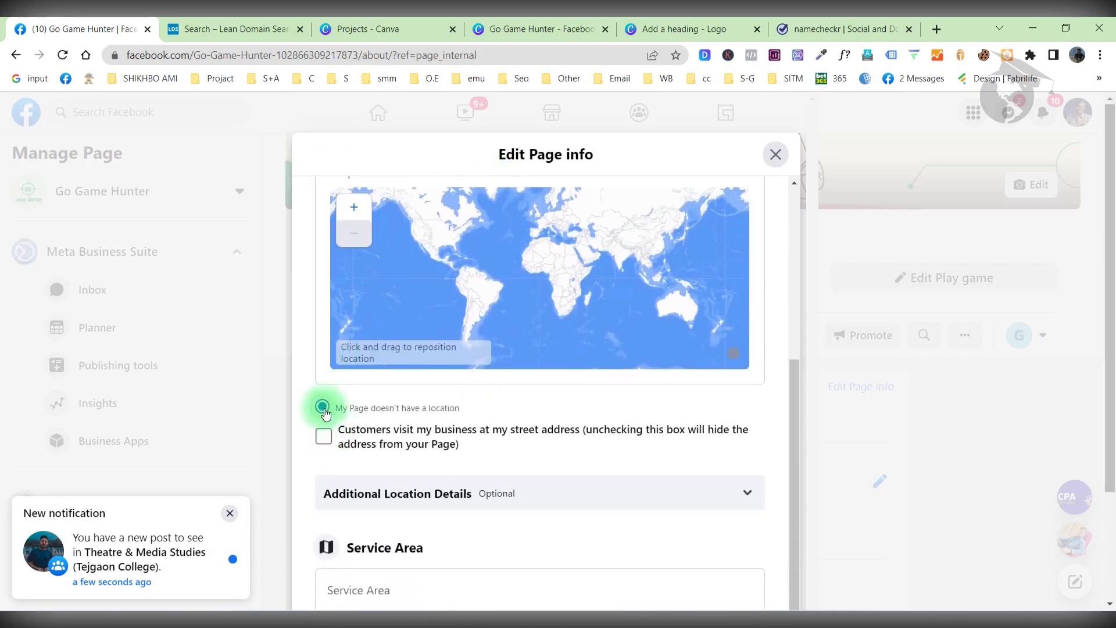
left_click(229, 515)
Set the Page hours to Always open and close the page info editor.
scroll(424, 448, "down", 2)
scroll(428, 451, "up", 2)
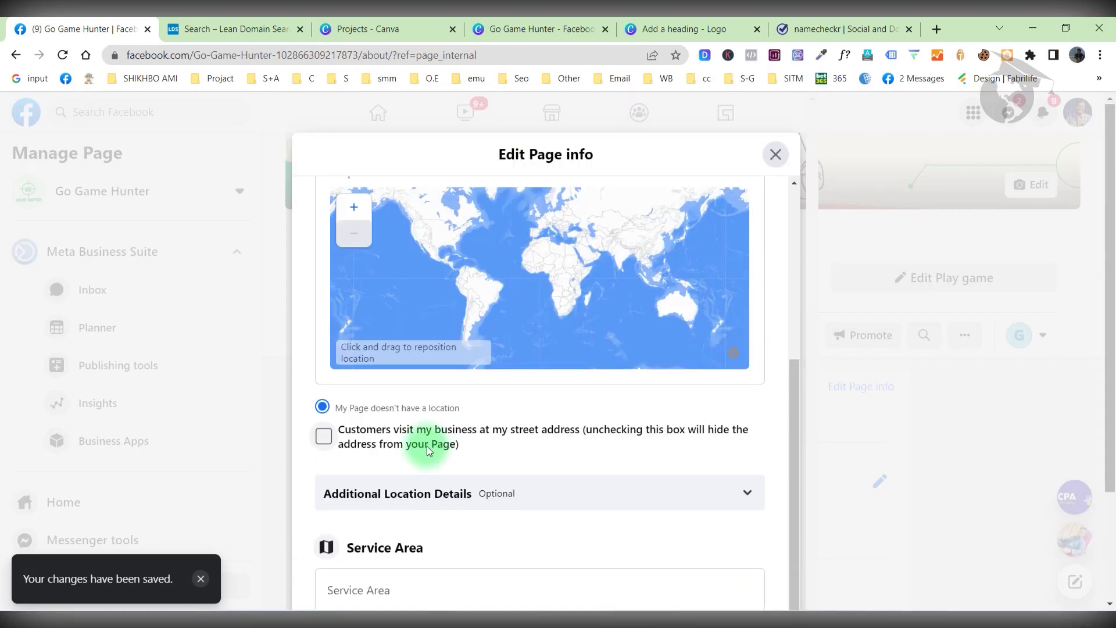
scroll(547, 294, "up", 5)
left_click(584, 214)
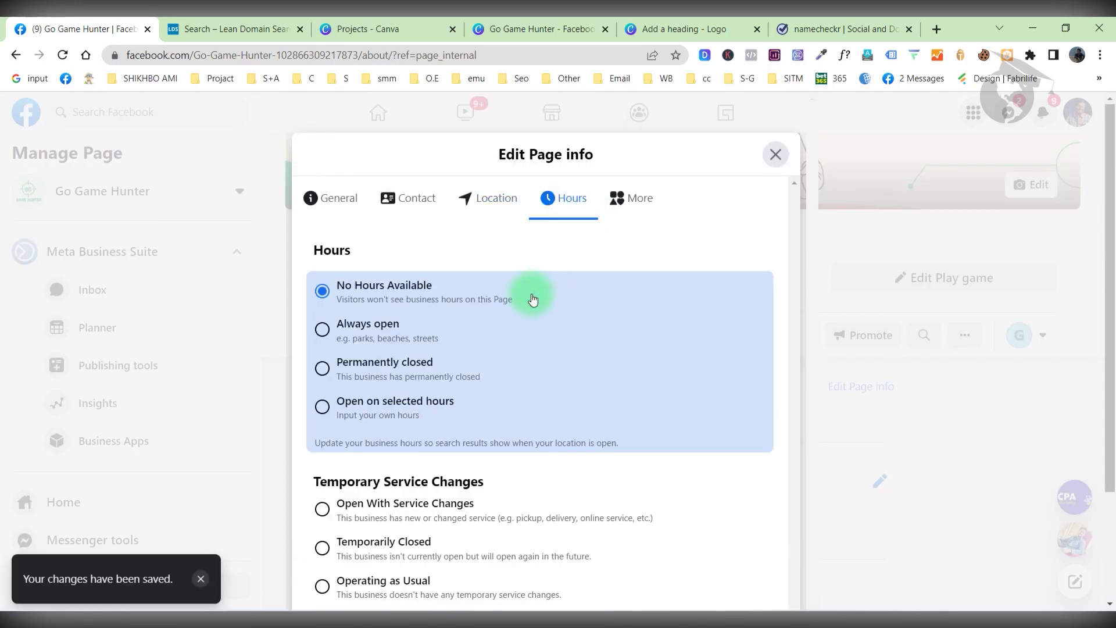
left_click(352, 327)
scroll(495, 369, "down", 3)
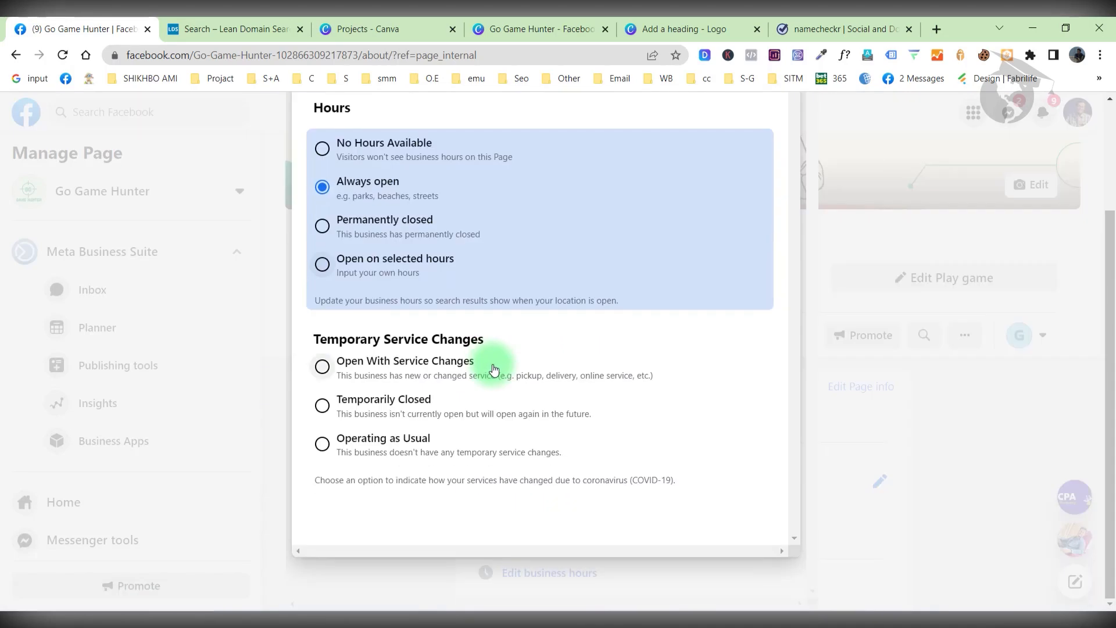
scroll(706, 428, "up", 3)
scroll(706, 430, "down", 3)
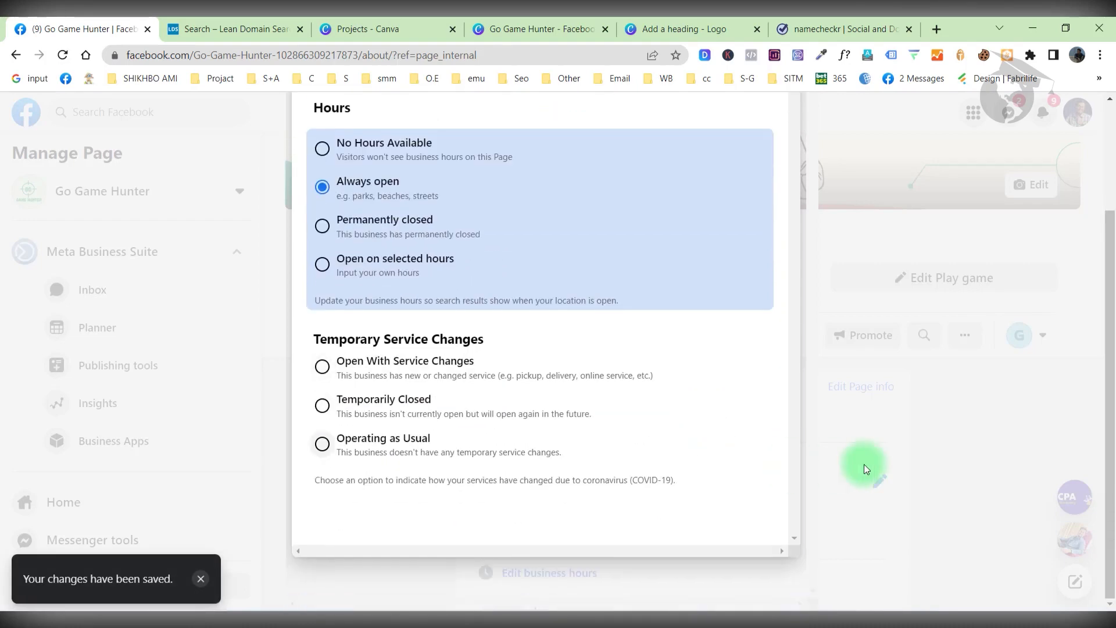
scroll(822, 441, "up", 3)
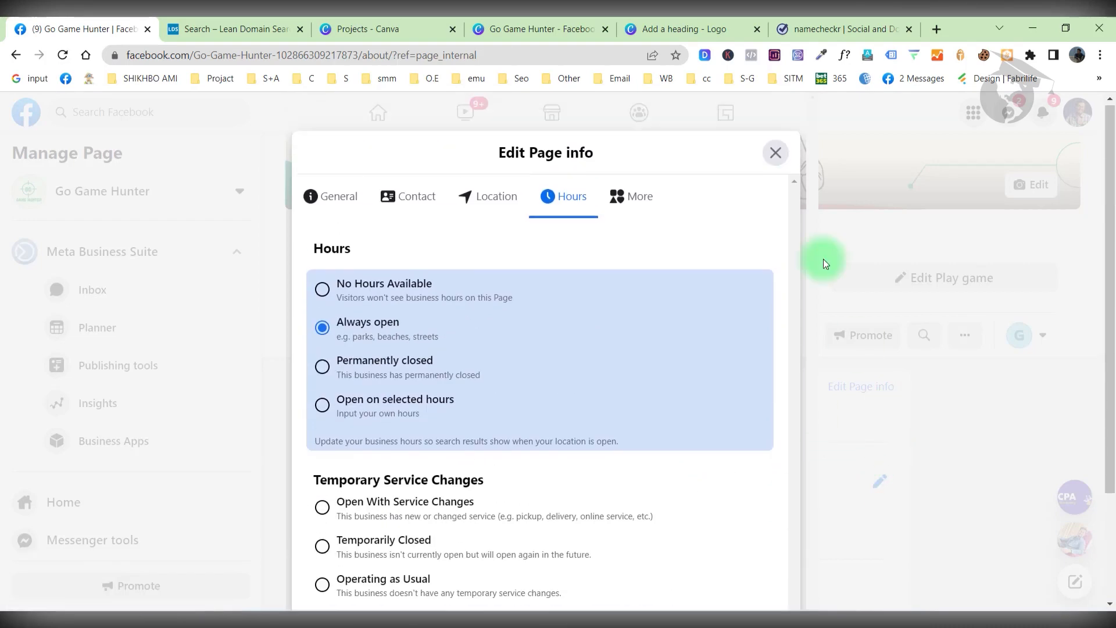
left_click(776, 155)
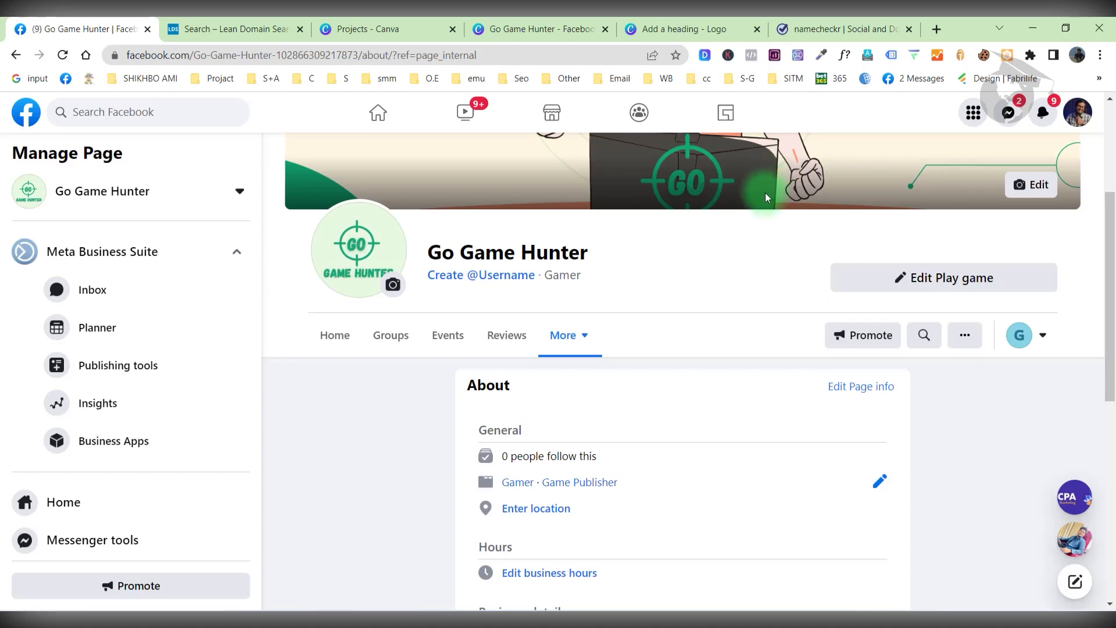
Go to the Go Game Hunter Page Settings and open Templates and Tabs.
scroll(149, 367, "down", 4)
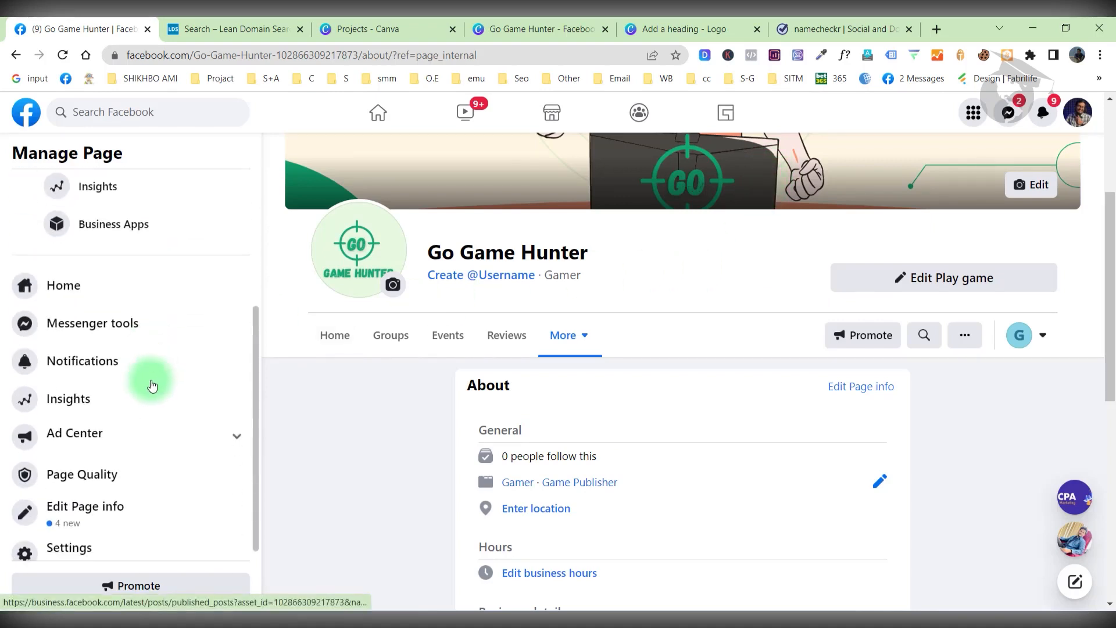
left_click(93, 547)
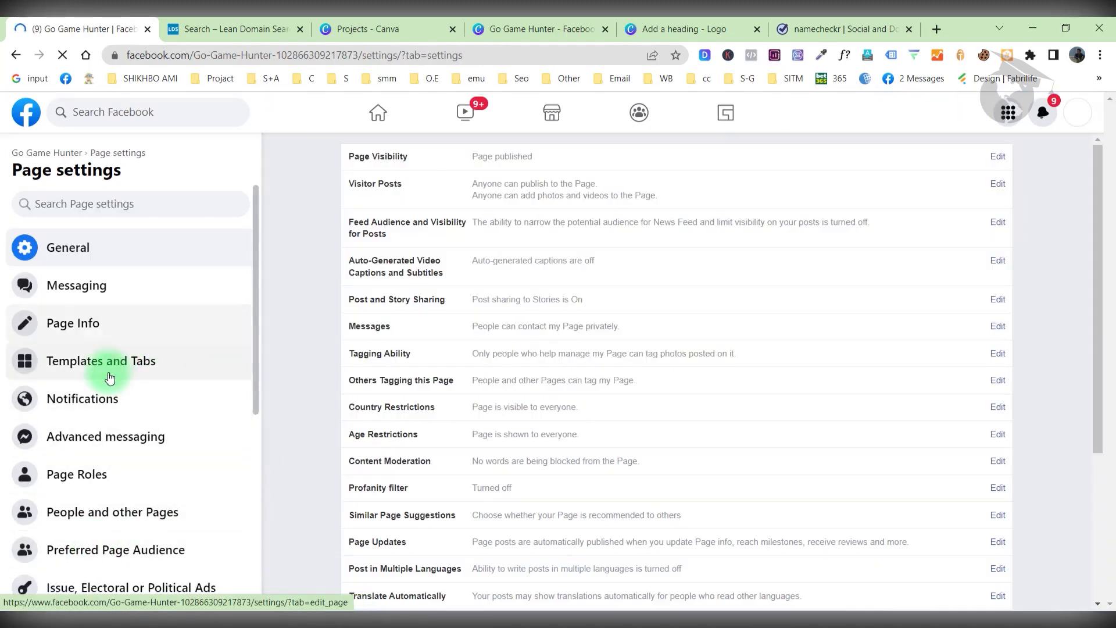
left_click(108, 375)
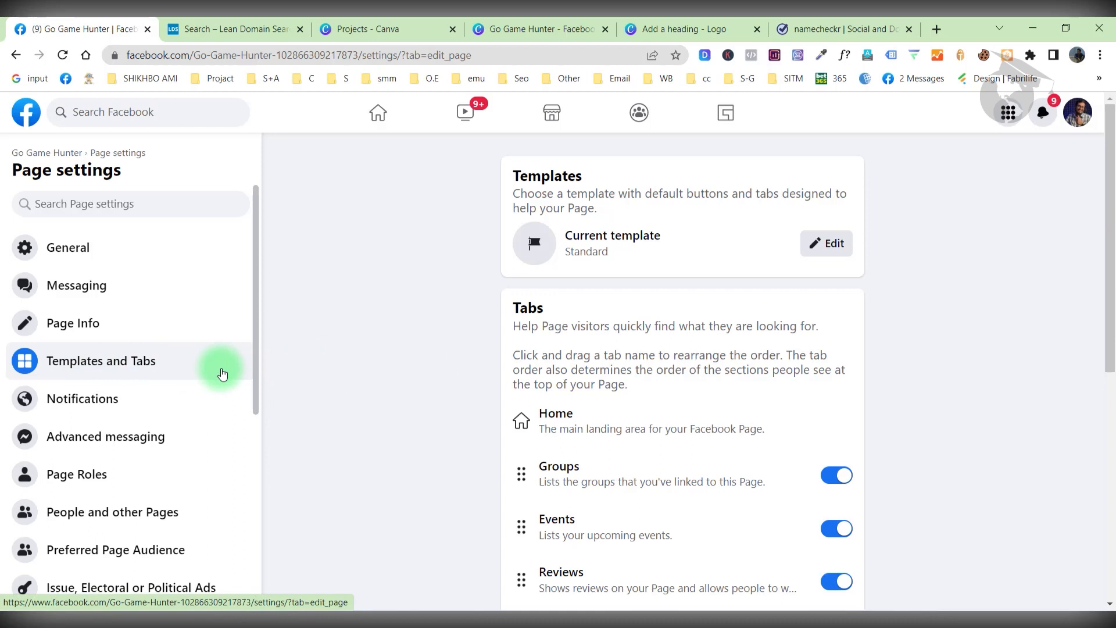
Switch off the Groups and Reviews tabs.
scroll(323, 382, "down", 3)
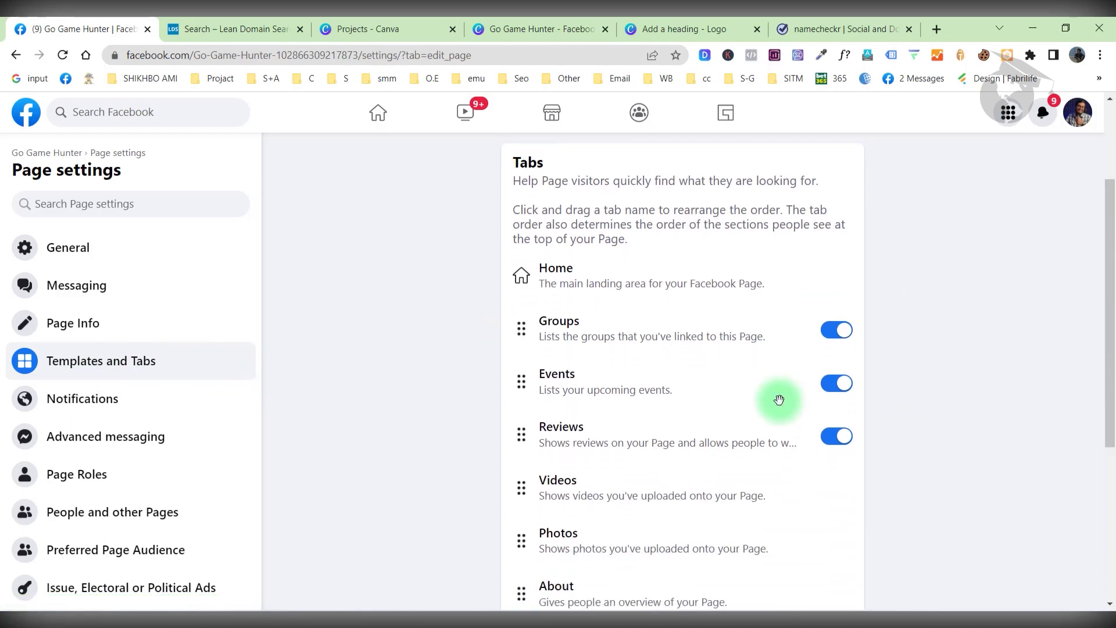
left_click(842, 336)
left_click(841, 439)
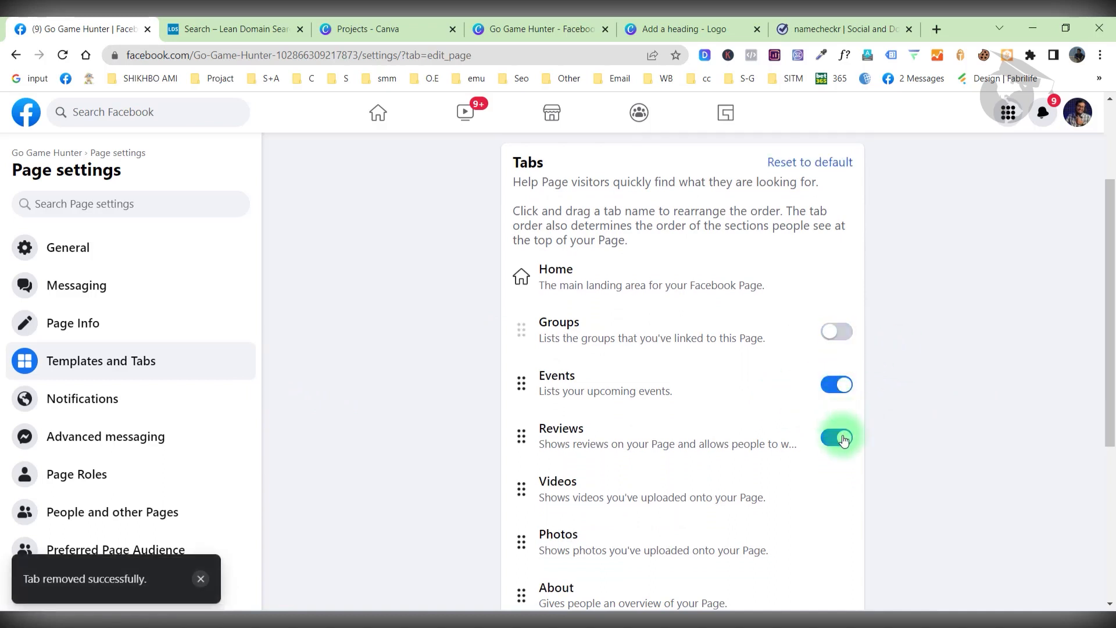
Drag Photos, Videos and About up so they follow Home in order.
scroll(523, 424, "down", 1)
left_click_drag(558, 424, 583, 255)
left_click_drag(581, 465, 585, 259)
left_click_drag(585, 514, 598, 359)
scroll(612, 438, "down", 4)
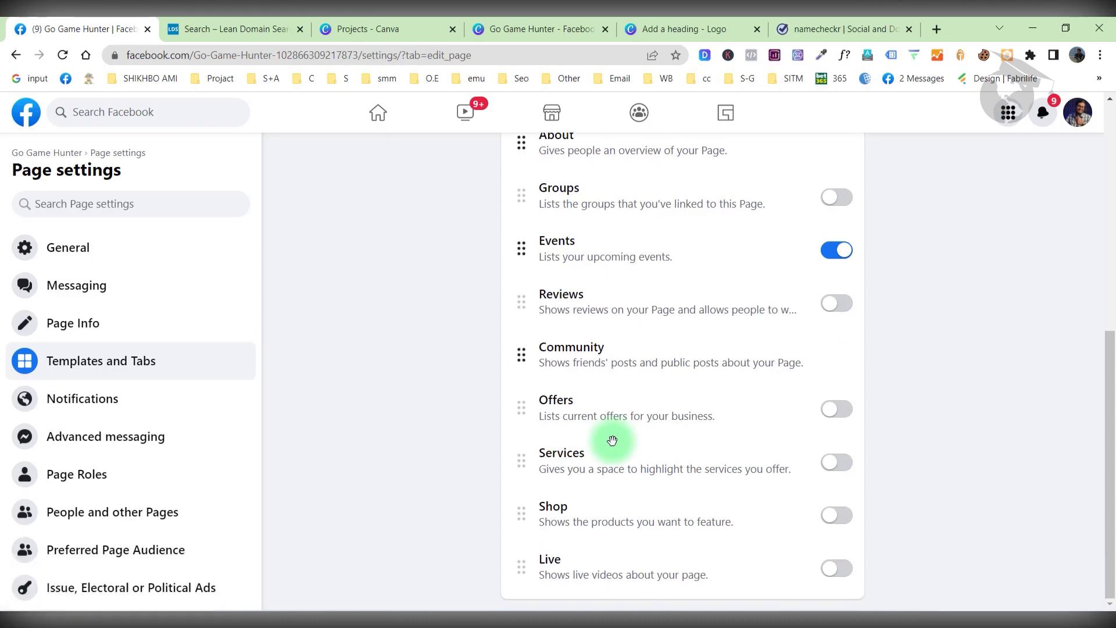
scroll(613, 440, "up", 8)
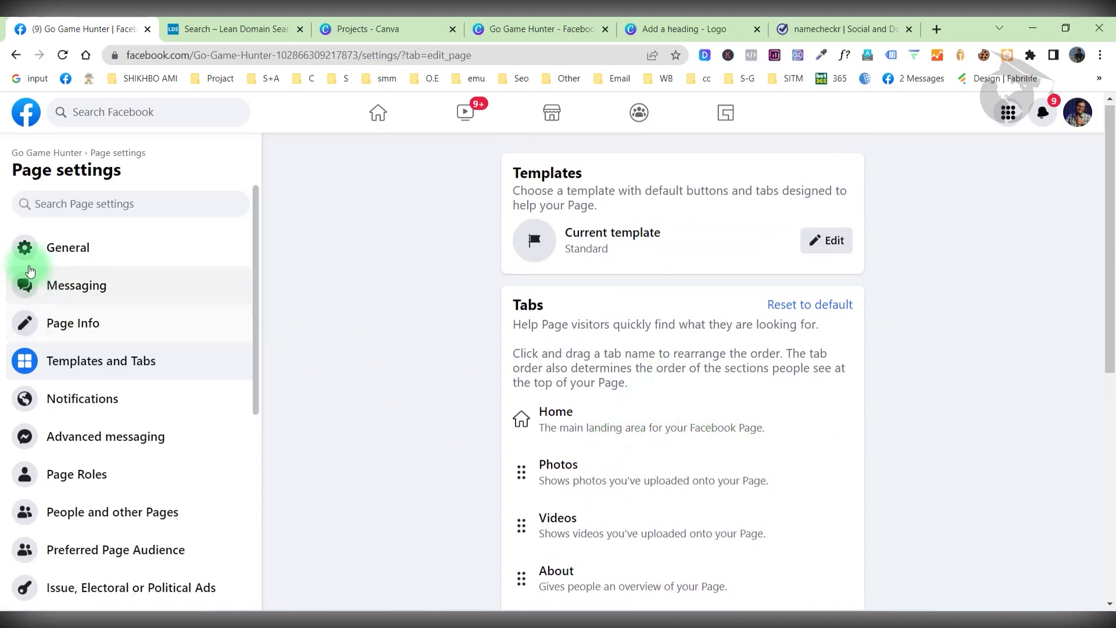
left_click(65, 251)
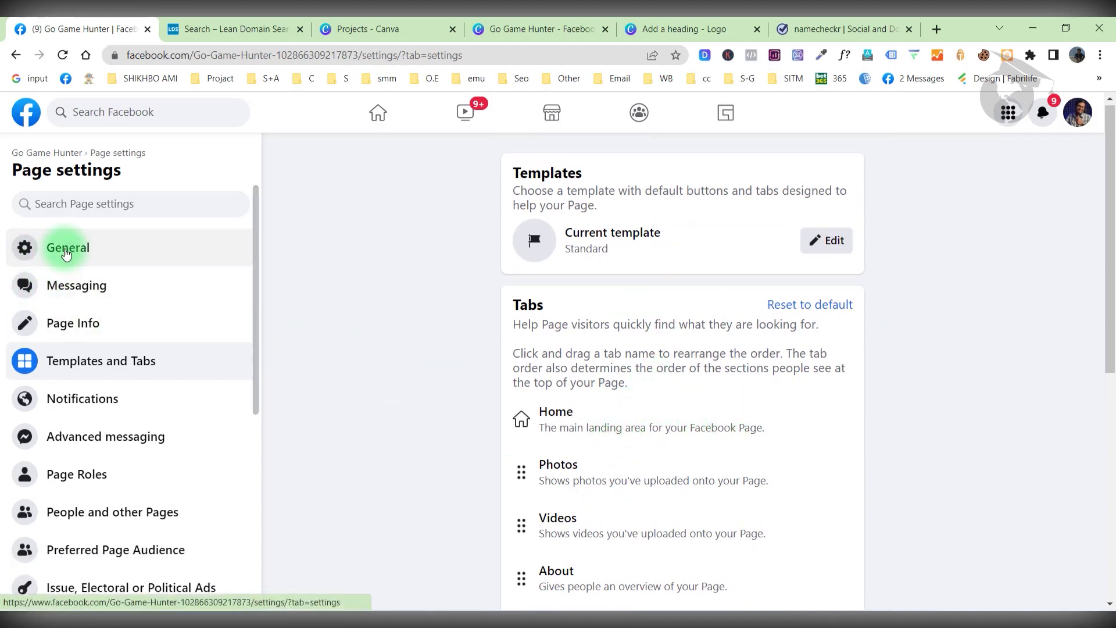
Return to the Go Game Hunter Page home to see the Home, Photos, Videos, About tab row.
left_click(60, 152)
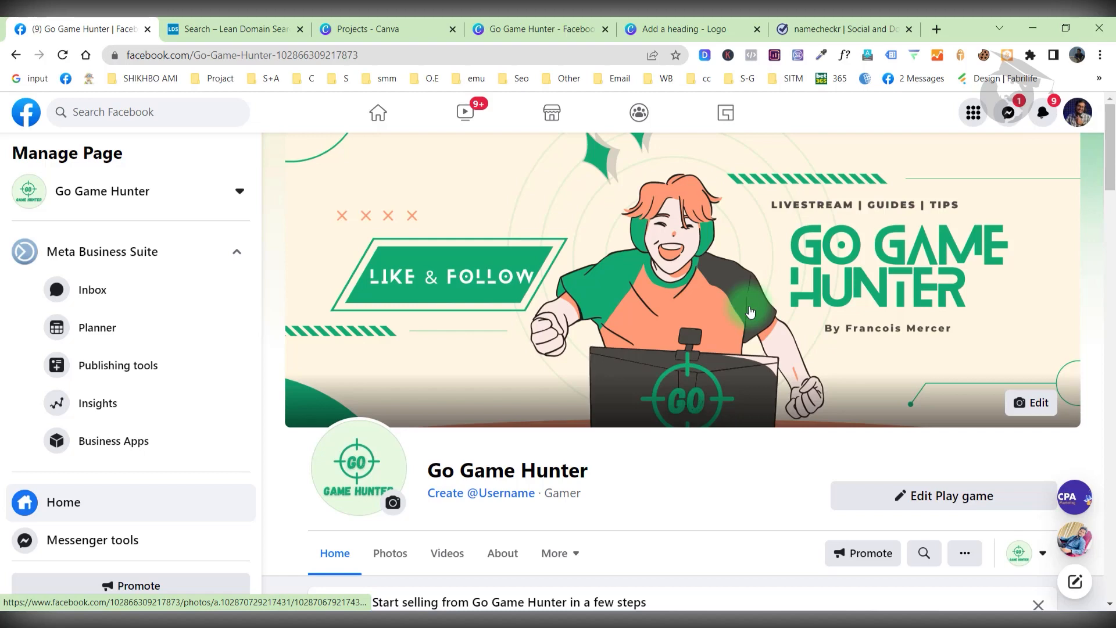
triple_click(587, 472)
left_click(646, 466)
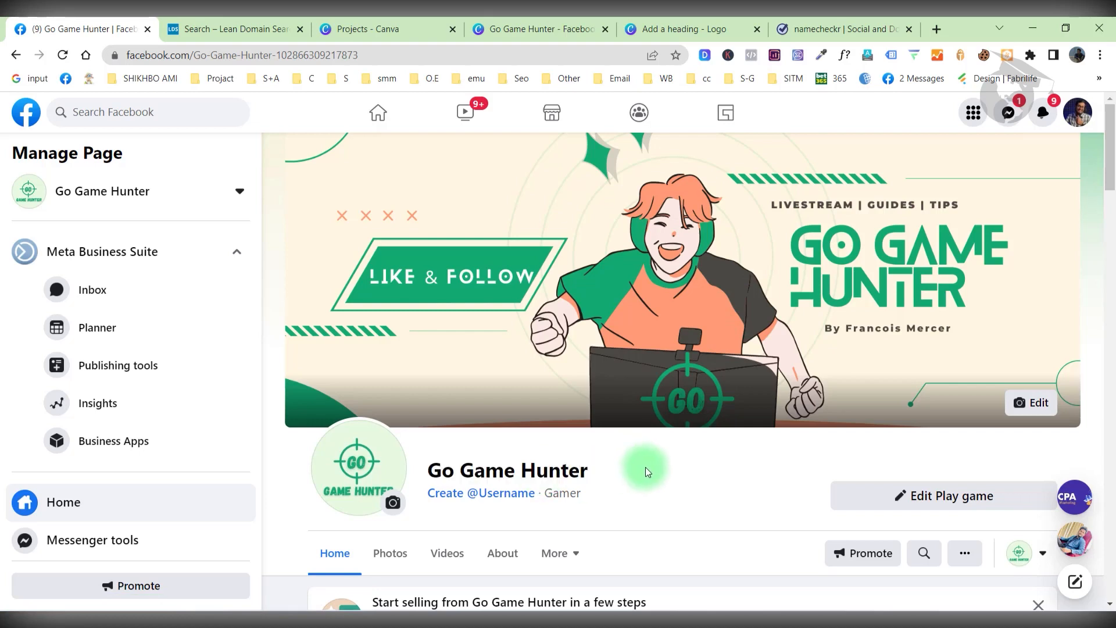